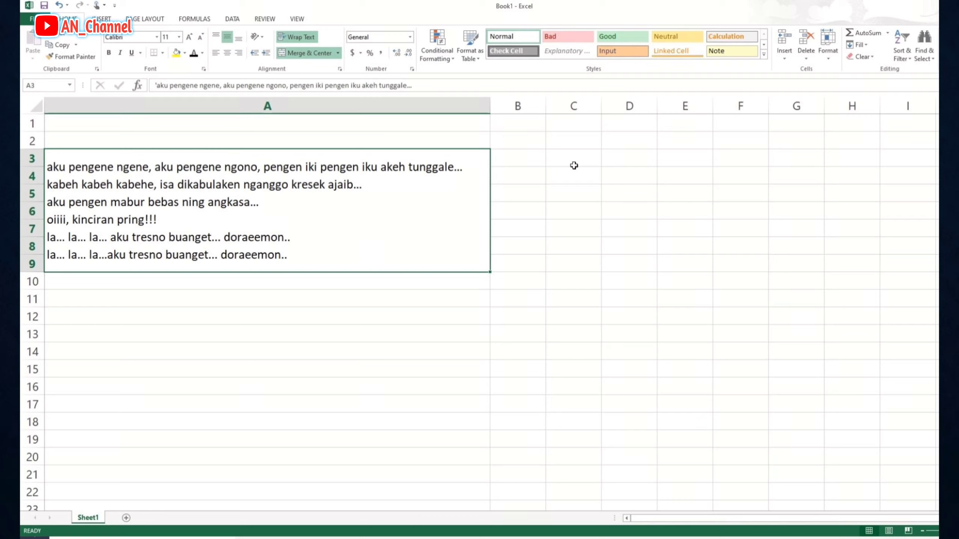
# Enter the labels "Cari Huruf :" in B3 and "Jumlah :" in B4, and fit column B's width to the text
pyautogui.click(574, 165)
pyautogui.press('Left')
pyautogui.press('Down')
pyautogui.press('Up')
pyautogui.write('C')
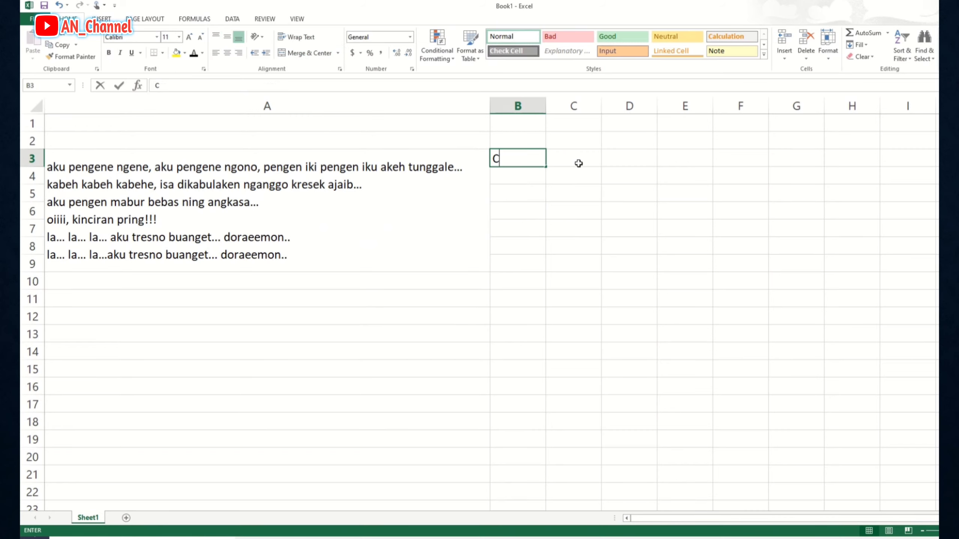
pyautogui.write('ari Hu')
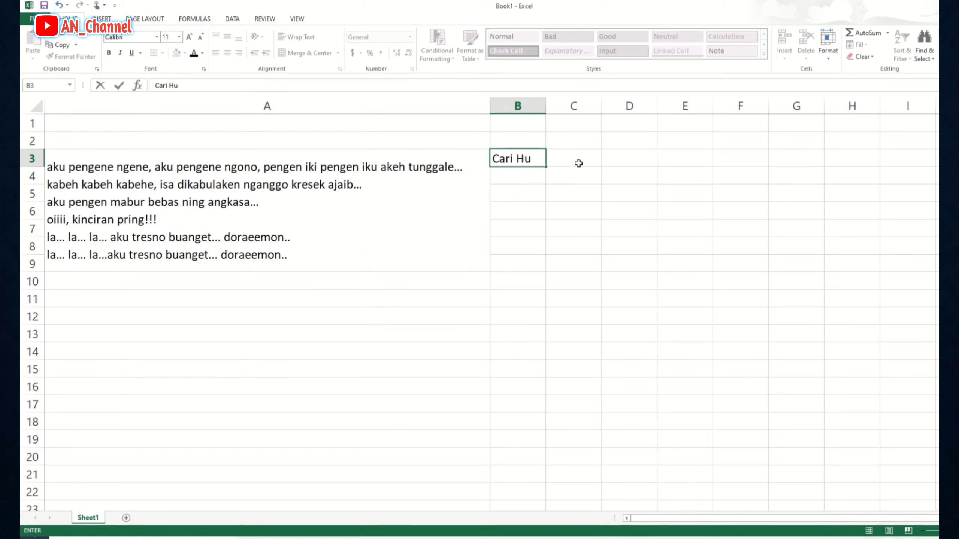
pyautogui.write('ruf :')
pyautogui.press('Return')
pyautogui.write('Jumlah :')
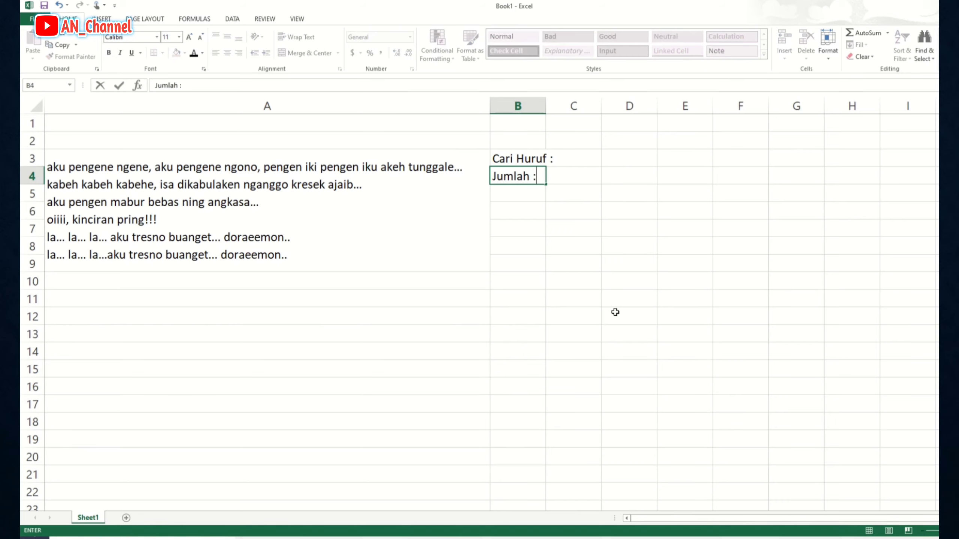
pyautogui.press('Return')
pyautogui.doubleClick(545, 105)
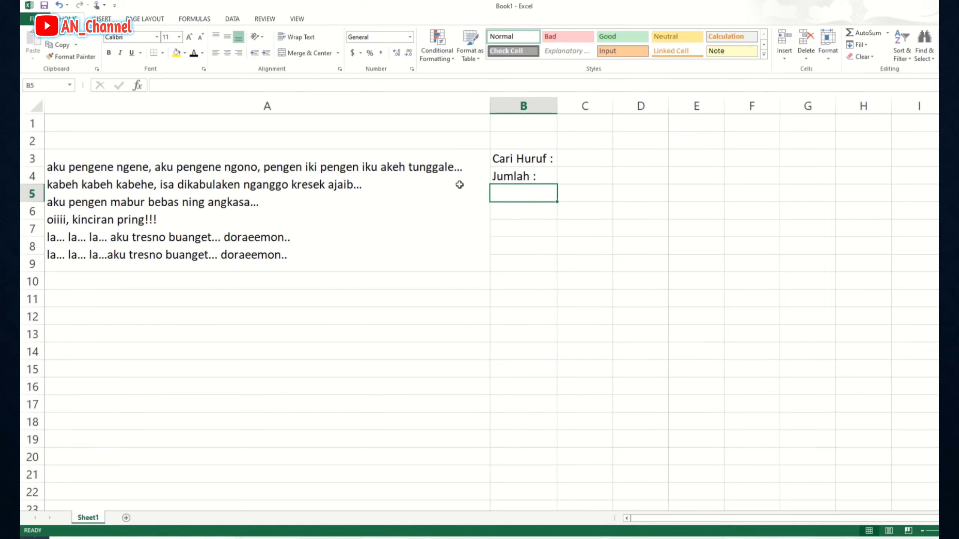
# Enter the letter-generating formula =CHAR(64+COLUMNS($B:B)) in cell C3
pyautogui.click(598, 164)
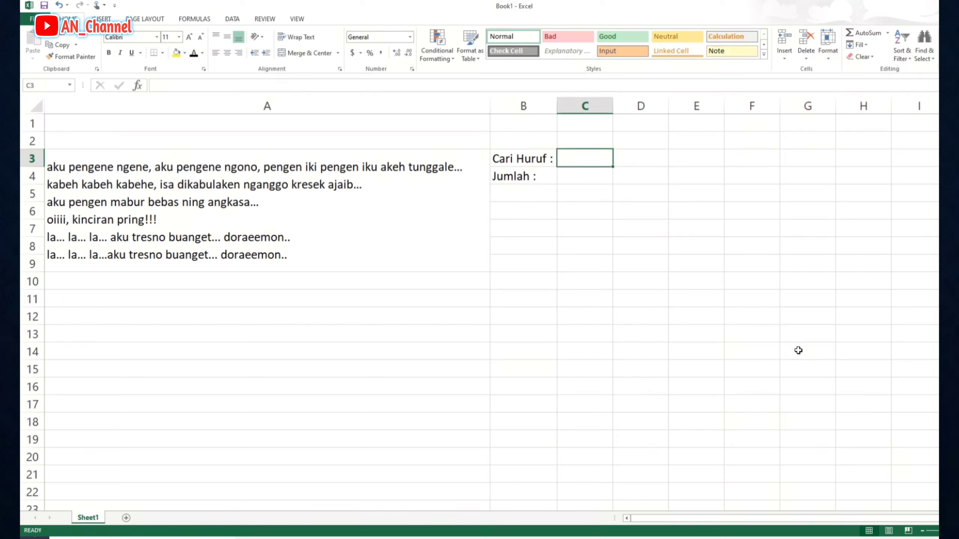
pyautogui.keyDown('ctrl'); pyautogui.scroll(-1, 798, 350); pyautogui.keyUp('ctrl')
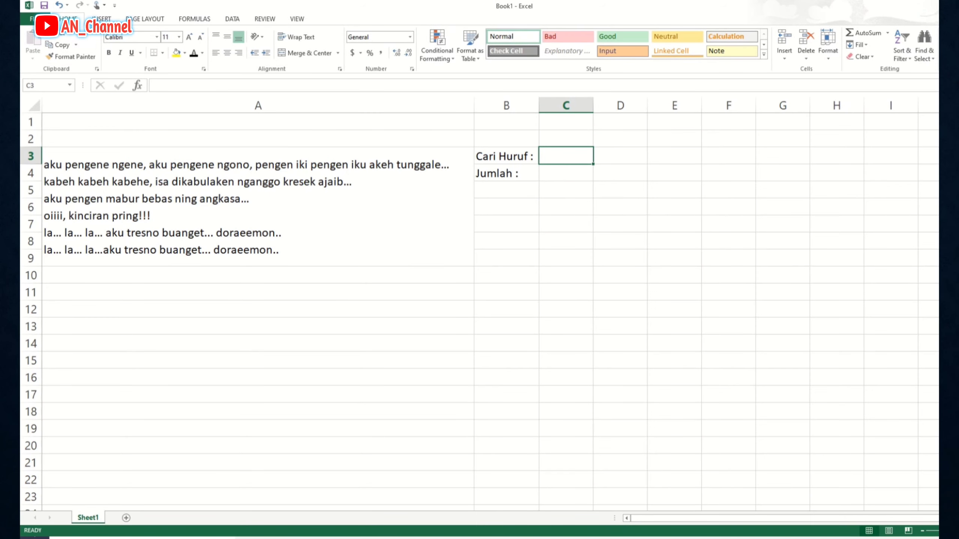
pyautogui.write('=ch')
pyautogui.press('Tab')
pyautogui.write('64')
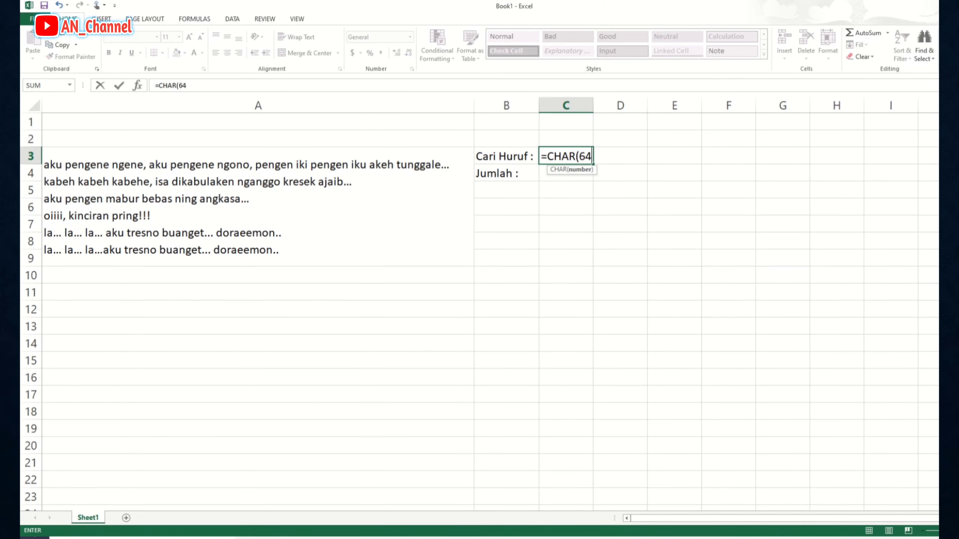
pyautogui.write('+col')
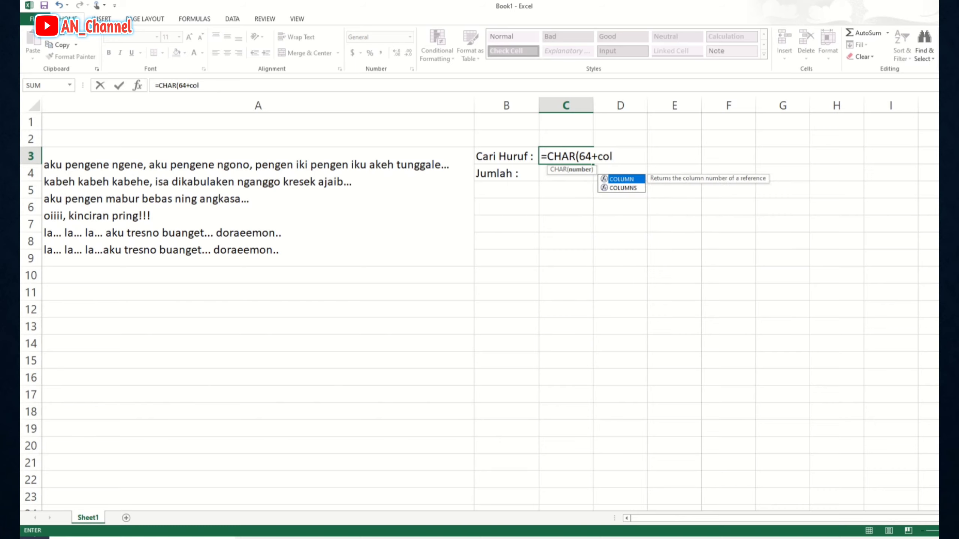
pyautogui.press('Down')
pyautogui.press('Tab')
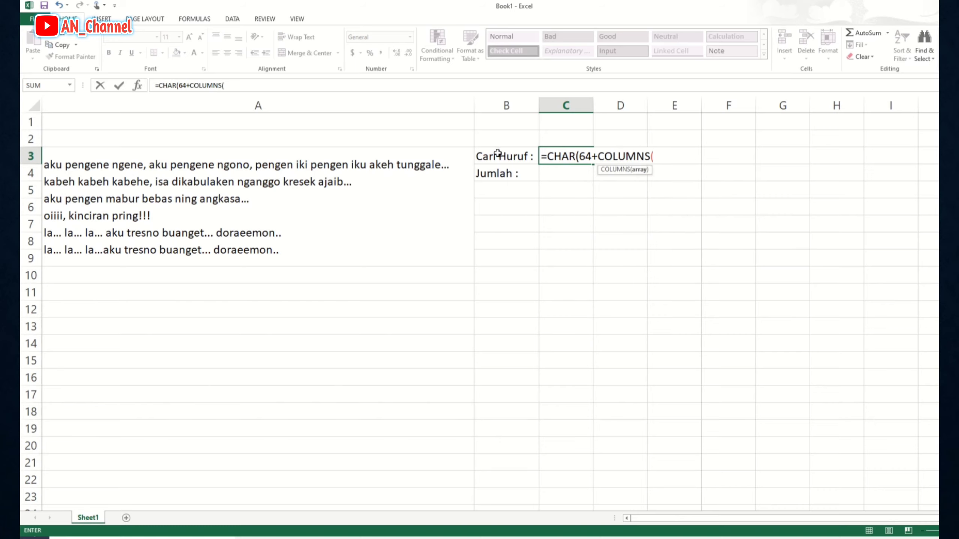
pyautogui.write('$b:b)')
pyautogui.press('Return')
pyautogui.press('Return')
# Copy the letter formula from C3 across row 3 as far as S3
pyautogui.hotkey('ctrl', 'c')
pyautogui.hotkey('shift', 'Right')
pyautogui.hotkey('shift', 'Right')
pyautogui.hotkey('shift', 'Right')
pyautogui.hotkey('shift', 'Right')
pyautogui.hotkey('shift', 'Right')
pyautogui.hotkey('shift', 'Right')
pyautogui.hotkey('shift', 'Right')
pyautogui.hotkey('shift', 'Right')
pyautogui.hotkey('shift', 'Right')
pyautogui.hotkey('shift', 'Right')
pyautogui.hotkey('shift', 'Right')
pyautogui.hotkey('shift', 'Right')
pyautogui.hotkey('shift', 'Right')
pyautogui.hotkey('shift', 'Right')
pyautogui.hotkey('shift', 'Right')
pyautogui.hotkey('shift', 'Right')
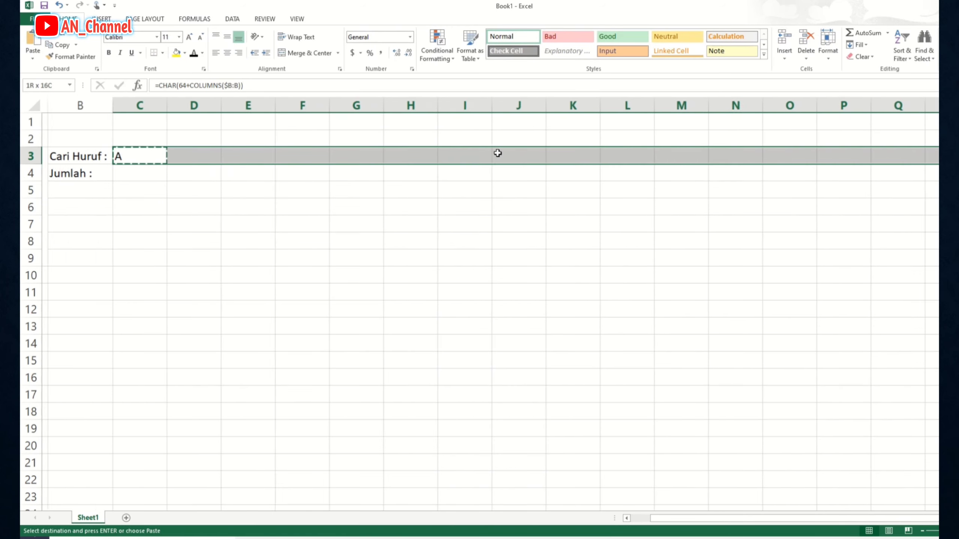
pyautogui.scroll(-3, 497, 153)
pyautogui.press('Return')
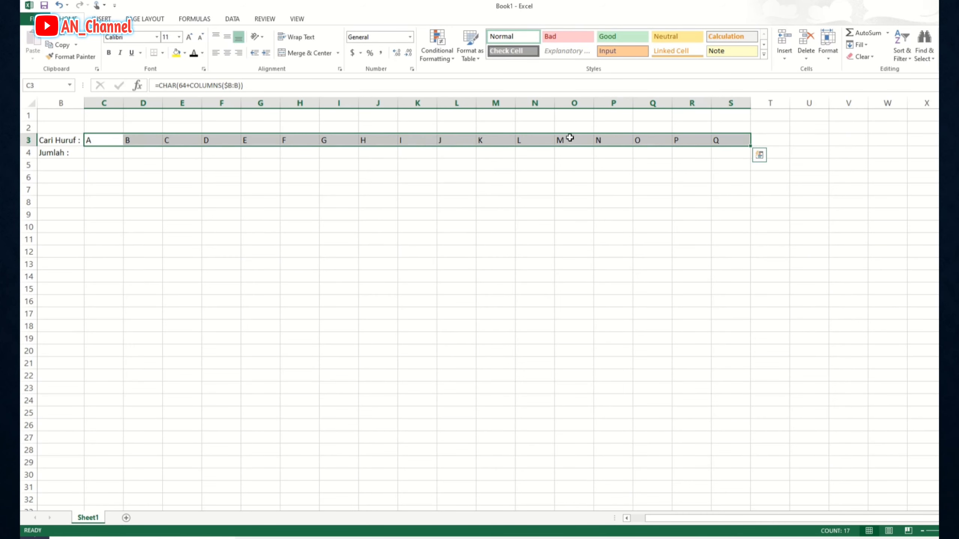
# Extend the letter series by copying the formula in S3 across to W3
pyautogui.press('Right')
pyautogui.hotkey('ctrl', 'Right')
pyautogui.hotkey('ctrl', 'c')
pyautogui.hotkey('shift', 'Right')
pyautogui.hotkey('shift', 'Right')
pyautogui.hotkey('shift', 'Right')
pyautogui.hotkey('shift', 'Right')
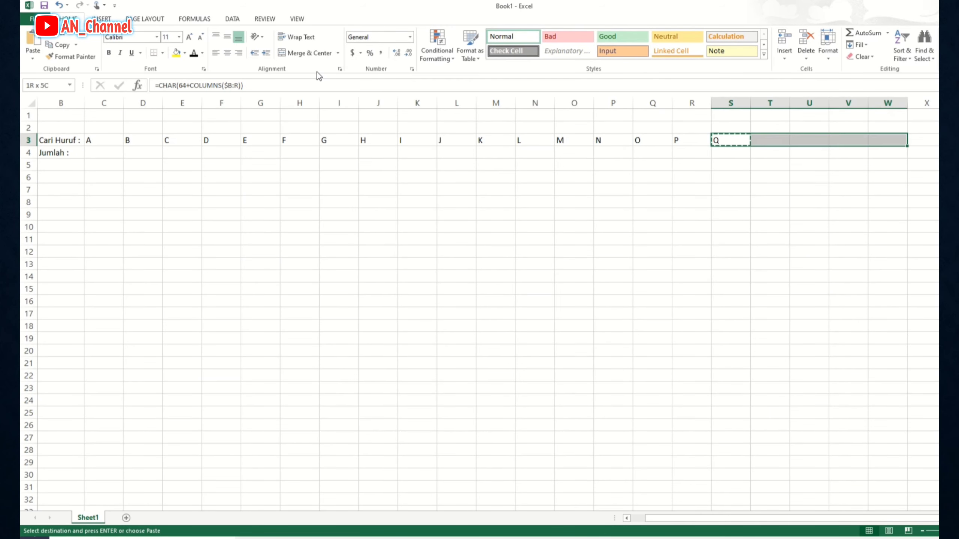
pyautogui.press('Return')
# Continue the letter series by copying the formula in W3 across to Z3
pyautogui.press('Right')
pyautogui.press('Right')
pyautogui.press('Right')
pyautogui.press('Right')
pyautogui.hotkey('ctrl', 'c')
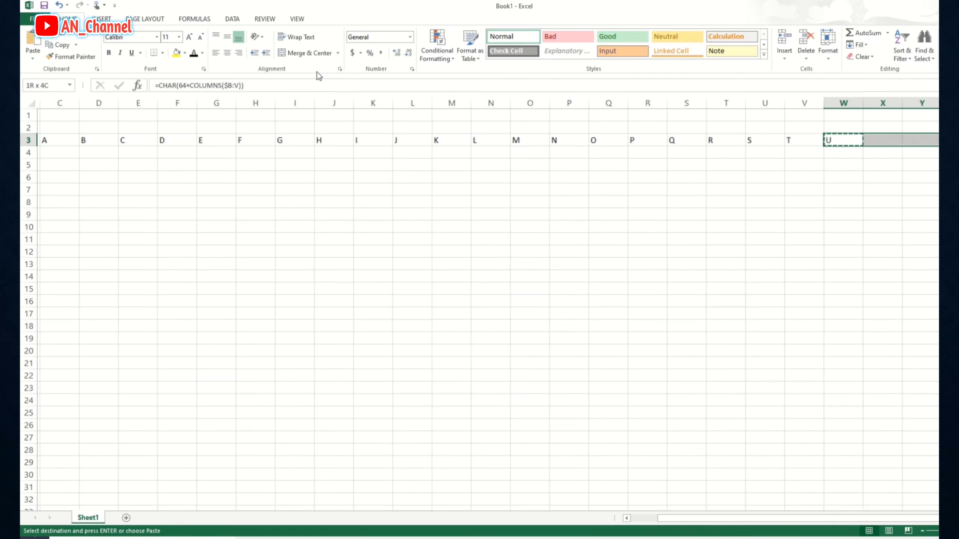
pyautogui.hotkey('shift', 'Right')
pyautogui.hotkey('shift', 'Right')
pyautogui.hotkey('shift', 'Right')
pyautogui.press('Return')
# Complete the alphabet in row 3 by copying the formula in Z3 across to AB3
pyautogui.press('Right')
pyautogui.press('Right')
pyautogui.press('Right')
pyautogui.hotkey('ctrl', 'c')
pyautogui.press('Right')
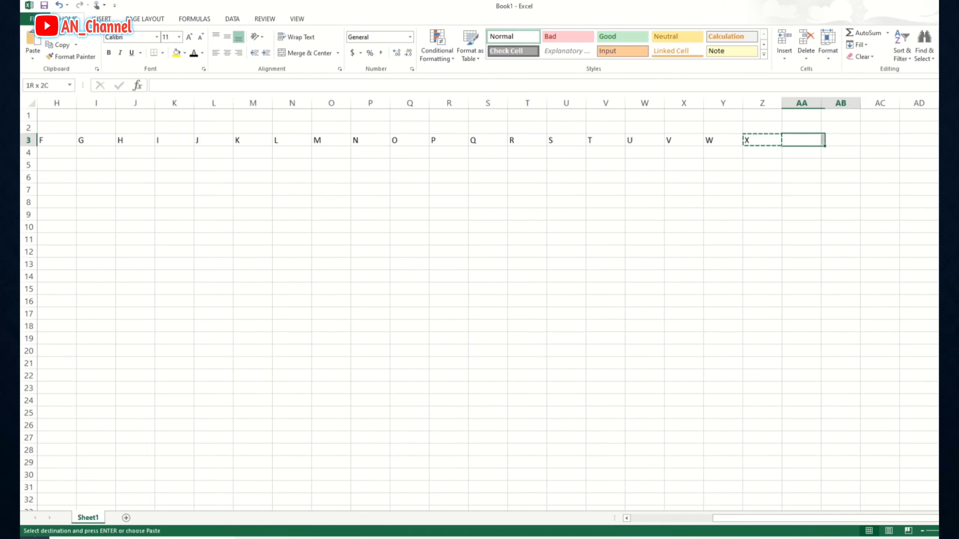
pyautogui.hotkey('shift', 'Right')
pyautogui.press('Return')
# Narrow columns C through AB together so each just holds a single letter
pyautogui.click(840, 103)
pyautogui.hotkey('ctrl', 'shift', 'Left')
pyautogui.hotkey('shift', 'Right')
pyautogui.hotkey('shift', 'Right')
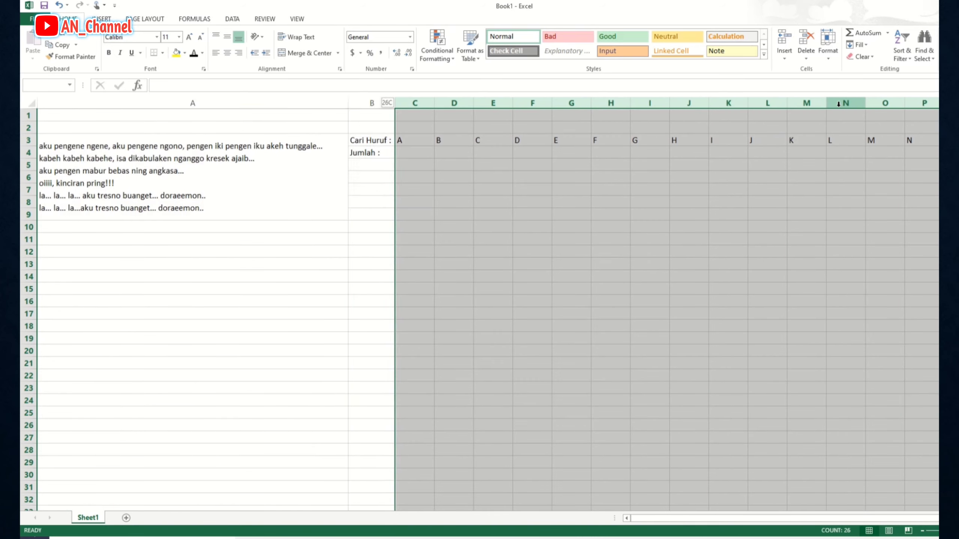
pyautogui.hotkey('shift', 'Left')
pyautogui.hotkey('shift', 'Right')
pyautogui.moveTo(434, 106); pyautogui.dragTo(411, 103)
pyautogui.click(414, 153)
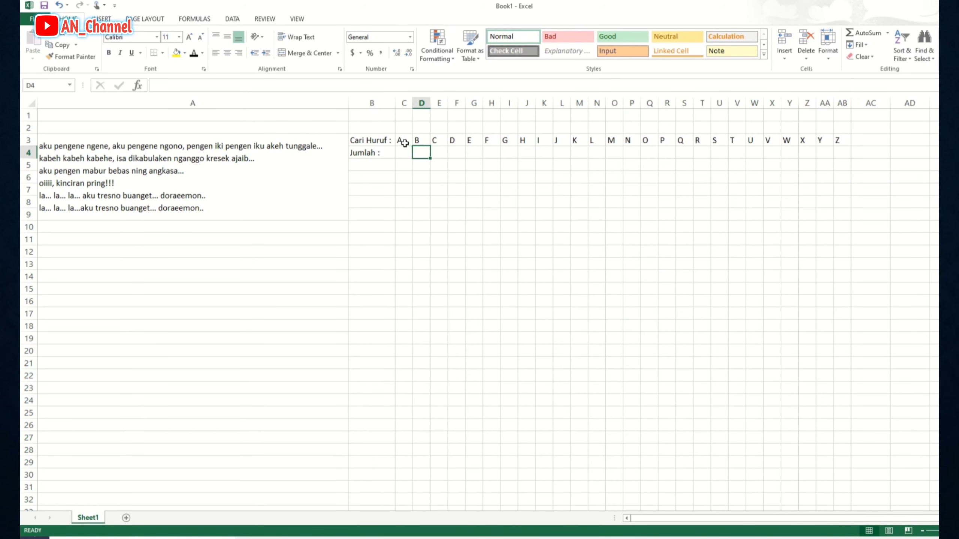
# Make the alphabet letters in C3:AB3 bold and centered
pyautogui.click(402, 142)
pyautogui.hotkey('ctrl', 'shift', 'Right')
pyautogui.hotkey('ctrl', 'b')
pyautogui.click(453, 165)
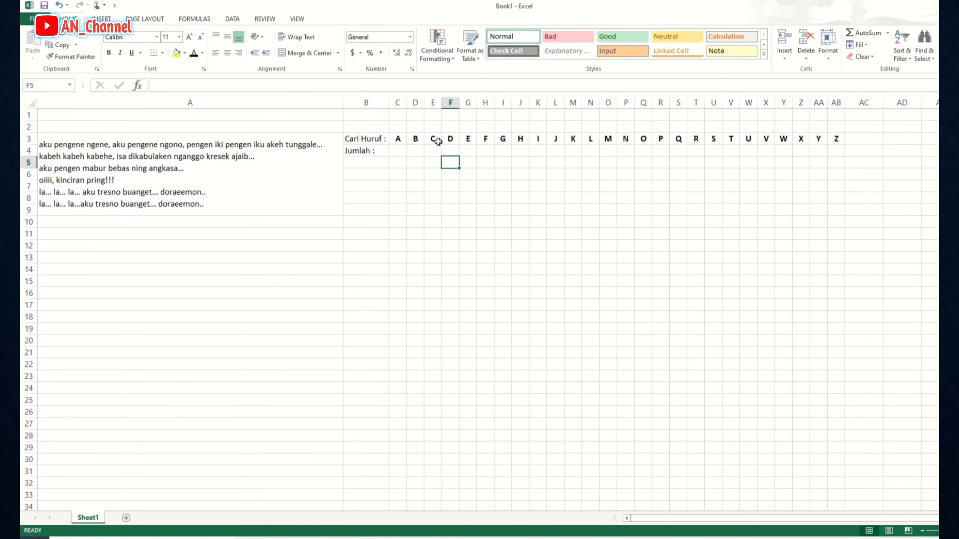
# Start the count formula in C4 with =LEN($A$3), using an absolute reference to the merged lyrics cell
pyautogui.click(263, 162)
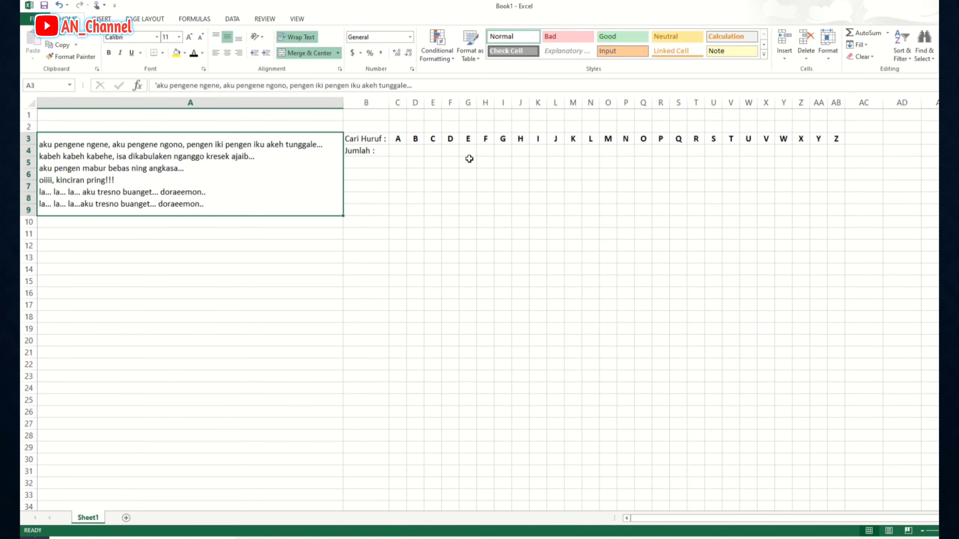
pyautogui.click(401, 150)
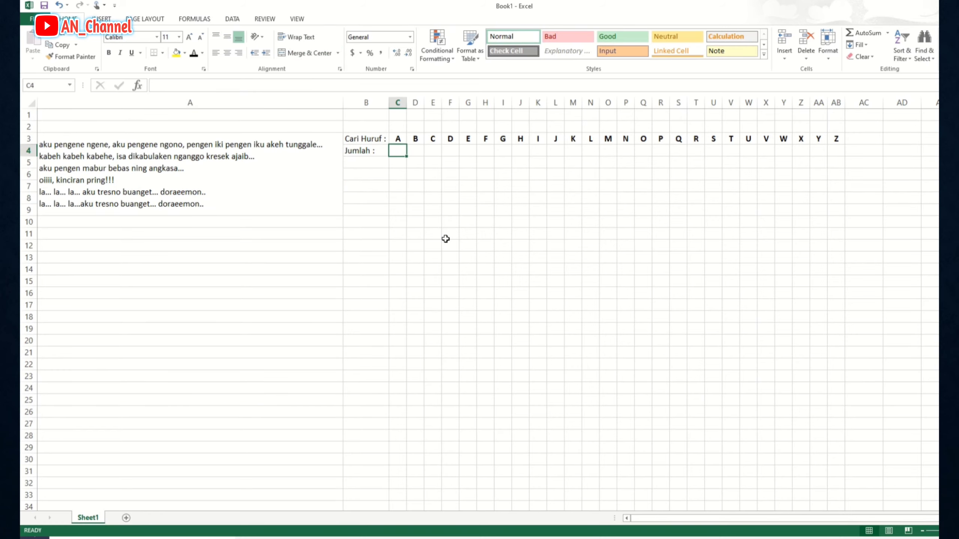
pyautogui.keyDown('ctrl'); pyautogui.scroll(8, 445, 238); pyautogui.keyUp('ctrl')
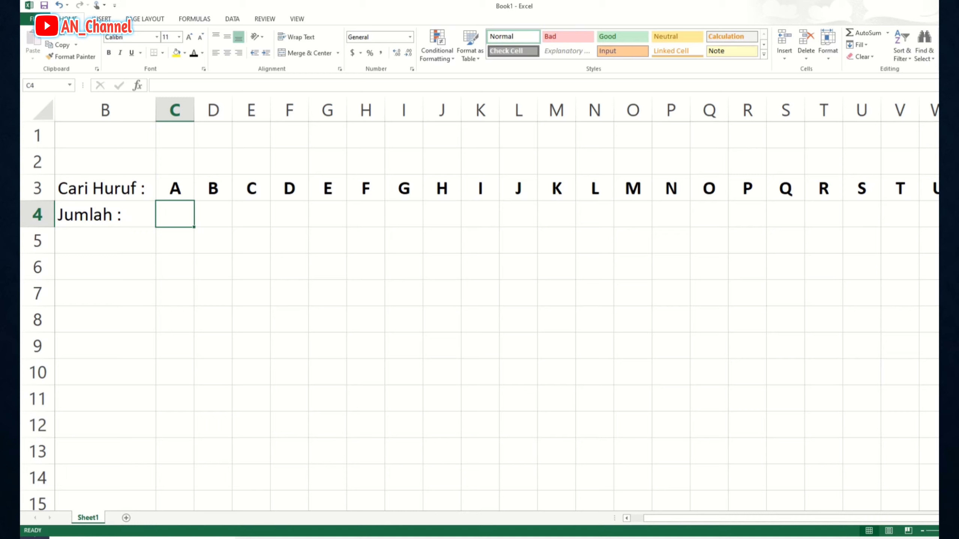
pyautogui.write('=')
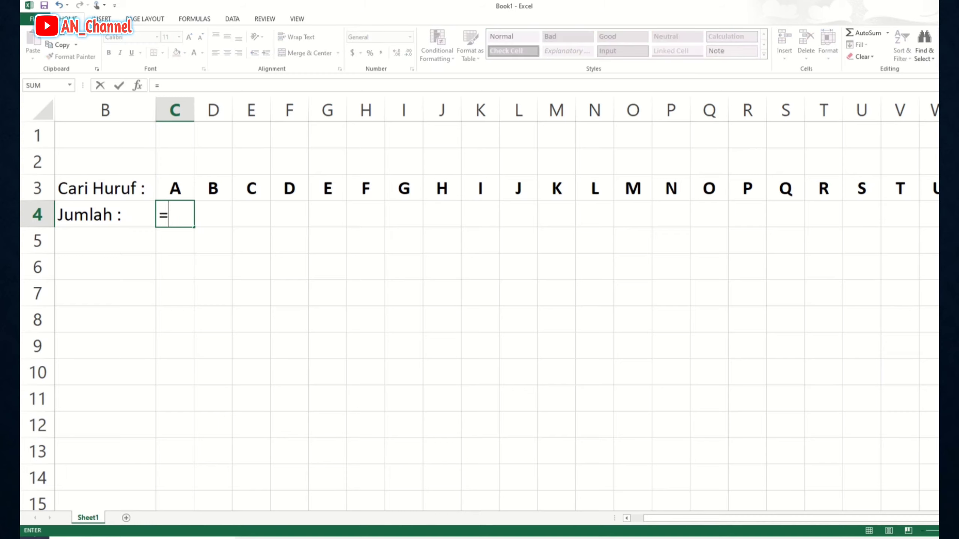
pyautogui.write('le')
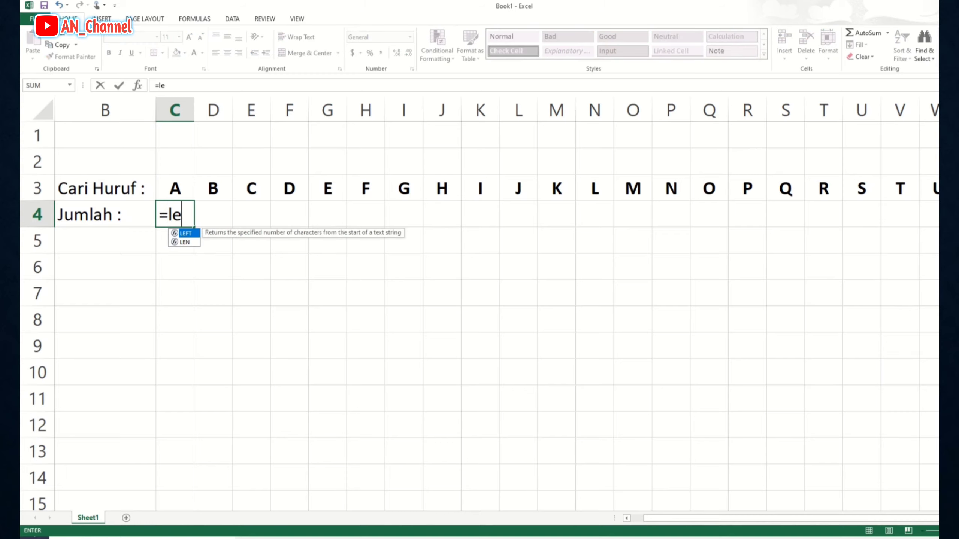
pyautogui.press('Tab')
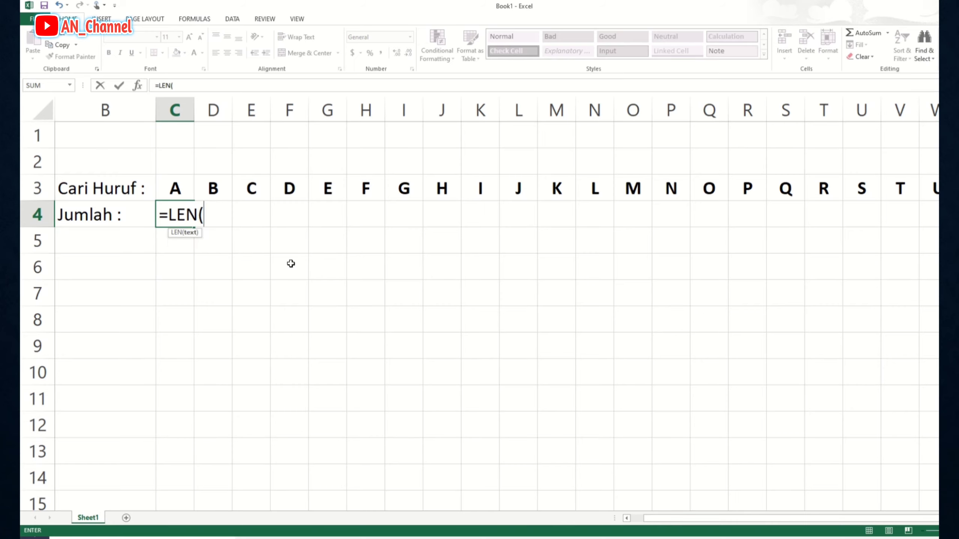
pyautogui.hscroll(-3, 189, 242)
pyautogui.hscroll(-5, 188, 242)
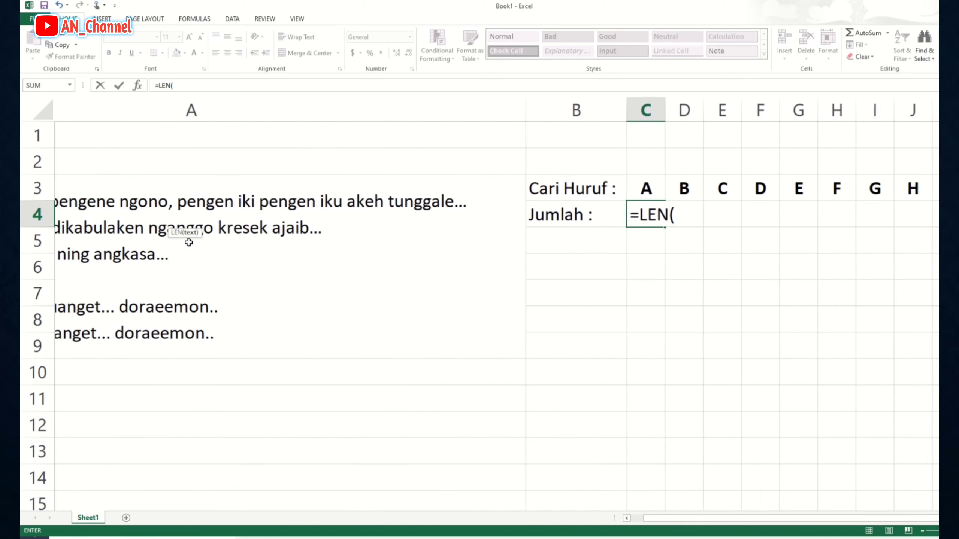
pyautogui.click(241, 245)
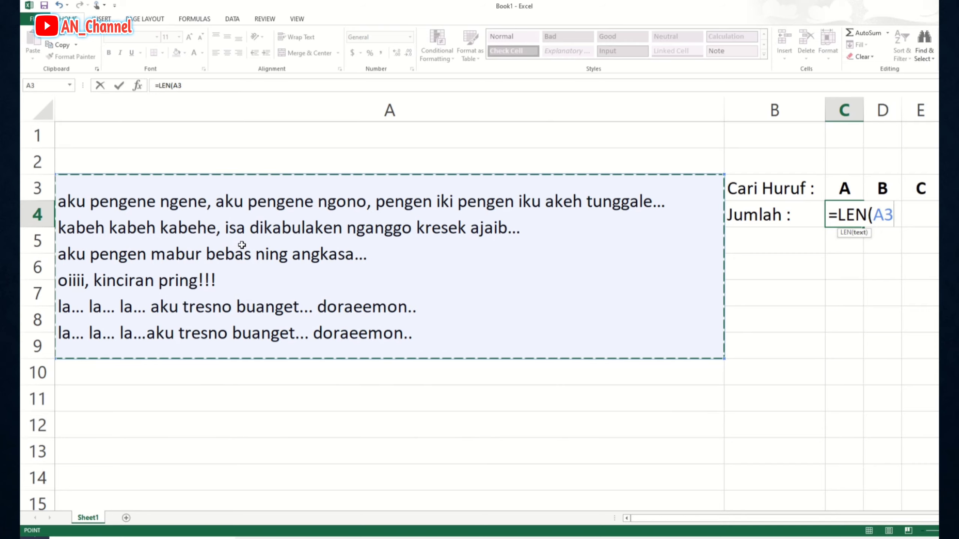
pyautogui.press('F4')
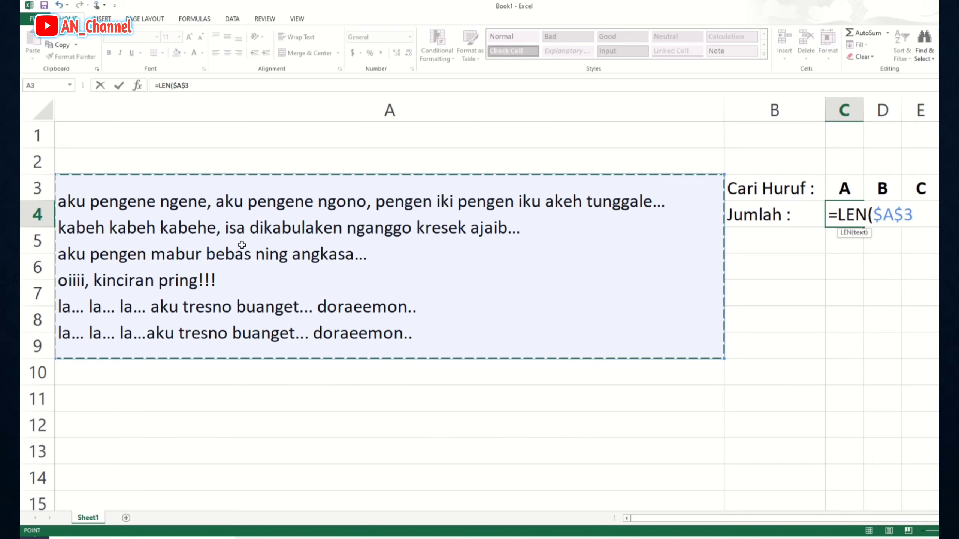
pyautogui.write(')')
# Extend the formula in C4 by subtracting a second LEN function that contains a nested SUBSTITUTE function
pyautogui.hscroll(10, 242, 245)
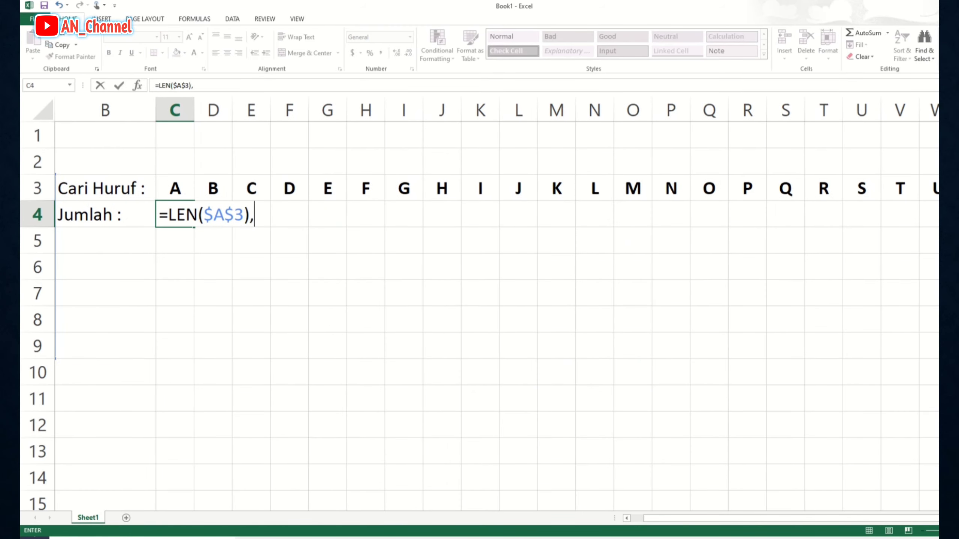
pyautogui.write('-le')
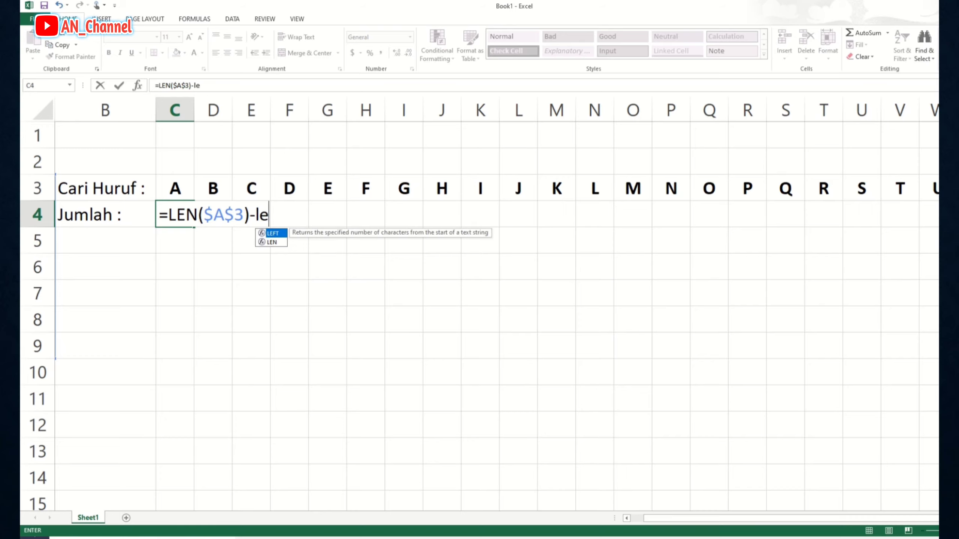
pyautogui.press('Down')
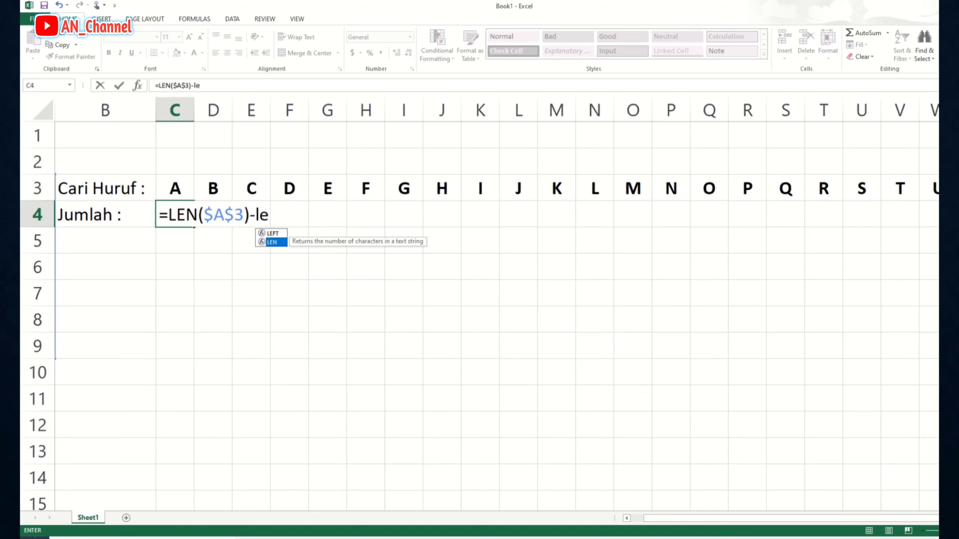
pyautogui.press('Tab')
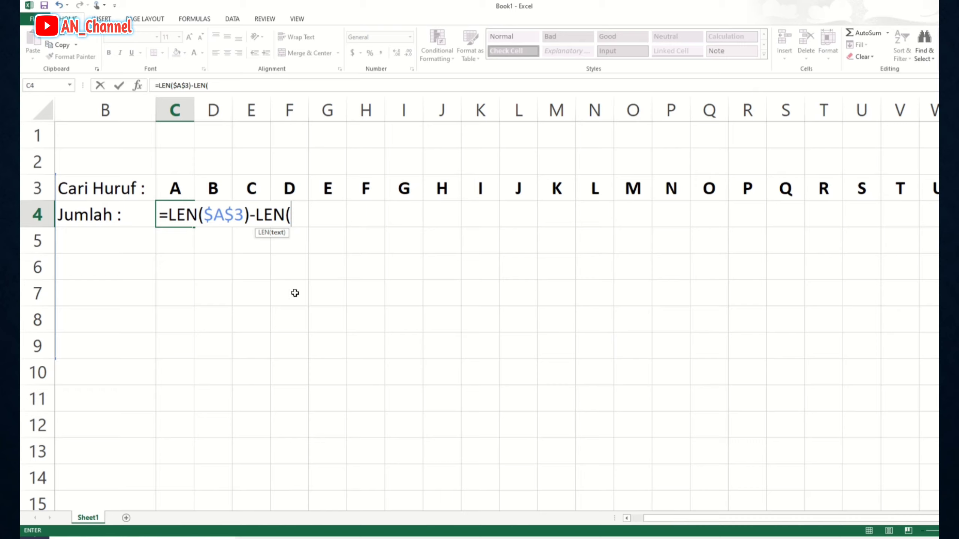
pyautogui.write('sub')
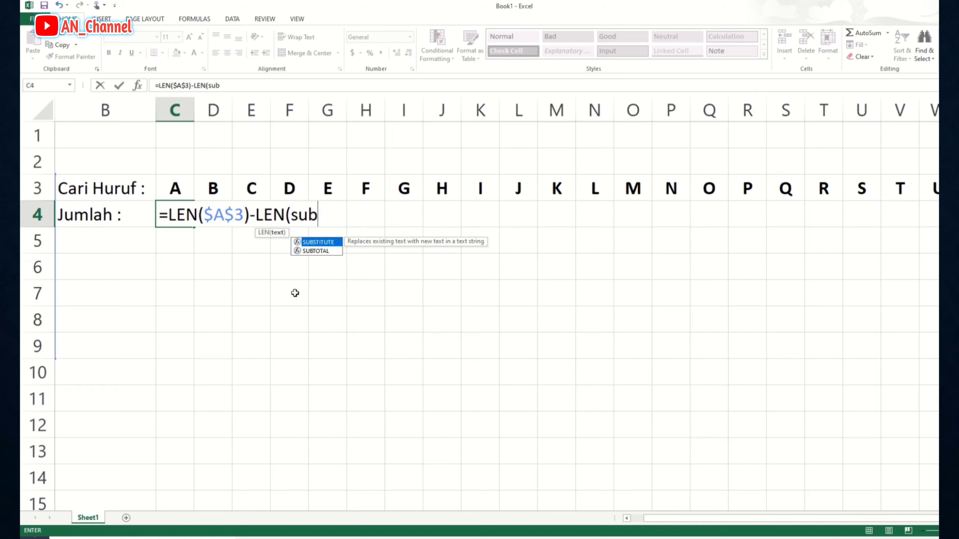
pyautogui.press('Tab')
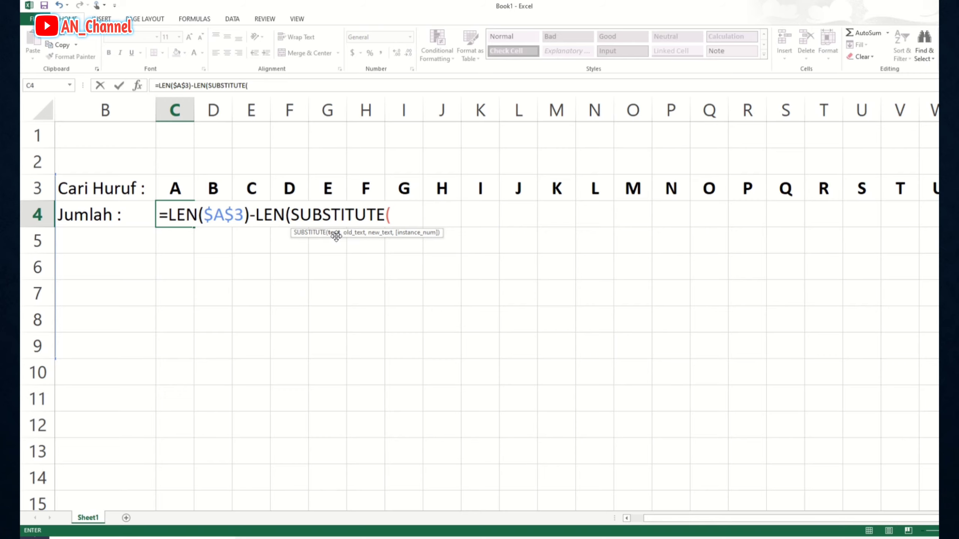
# Supply the merged lyrics cell as the absolute reference $A$3 for SUBSTITUTE's text argument
pyautogui.hscroll(-5, 332, 274)
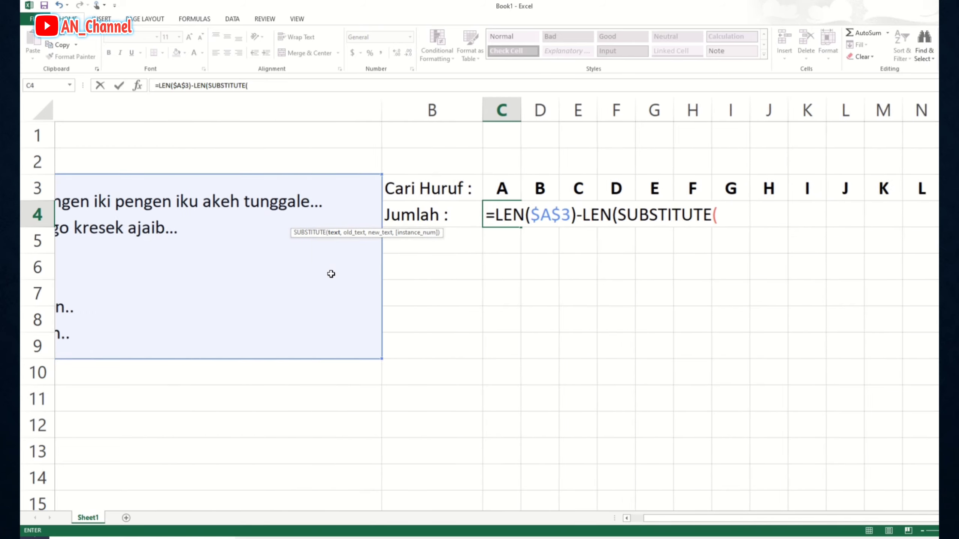
pyautogui.hscroll(-3, 332, 274)
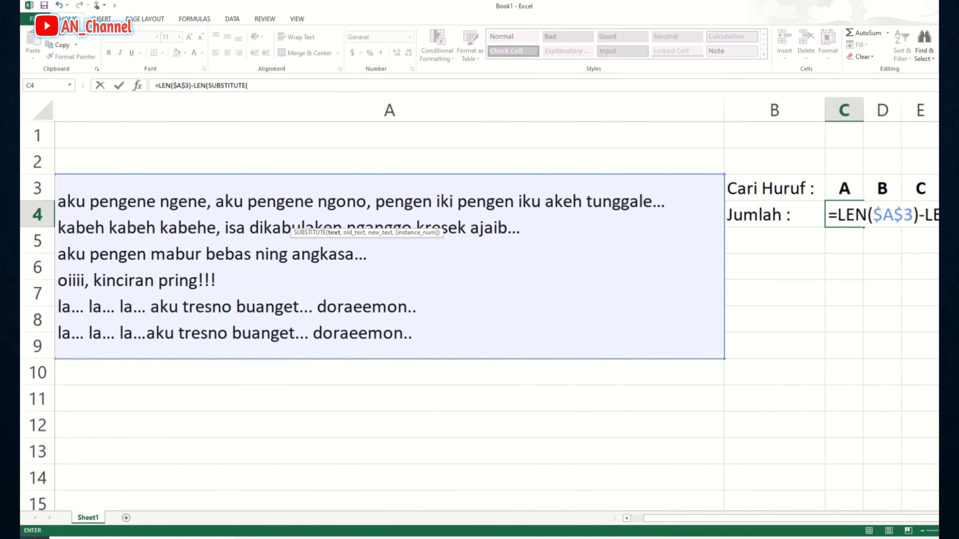
pyautogui.click(308, 252)
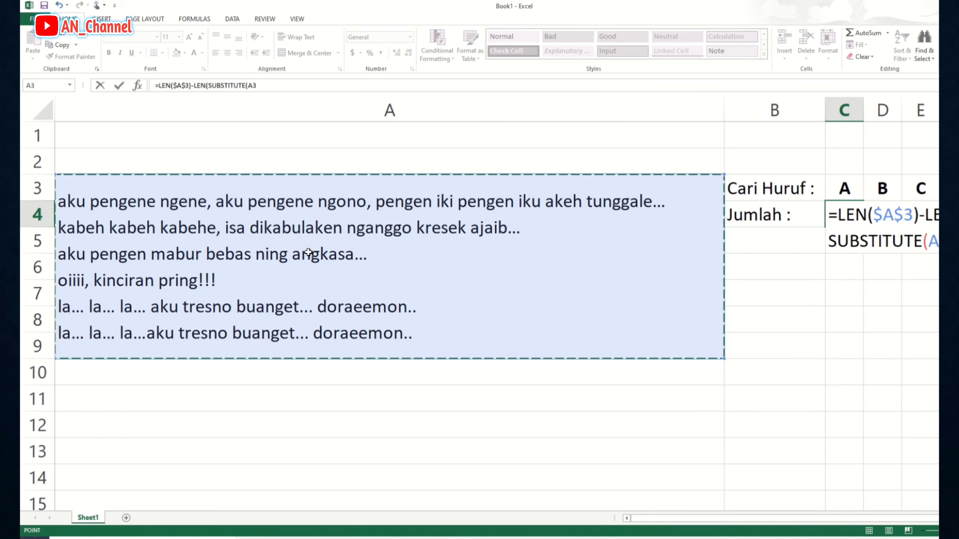
pyautogui.press('F4')
pyautogui.hscroll(4, 308, 253)
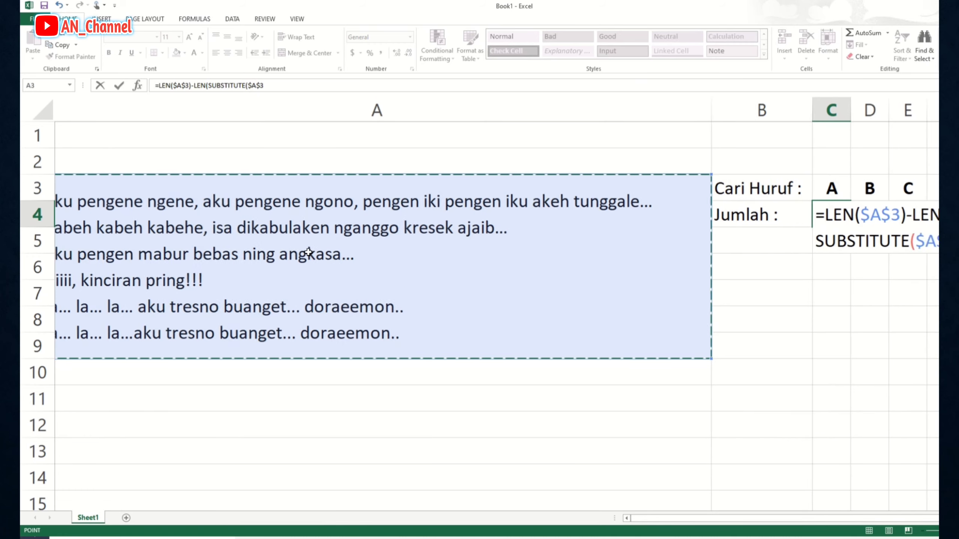
pyautogui.hscroll(1, 429, 228)
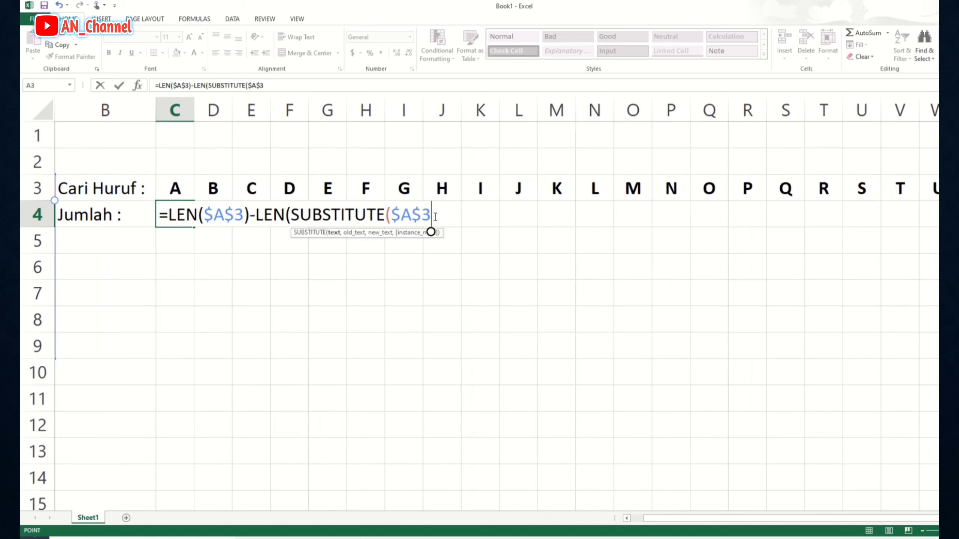
pyautogui.write(',')
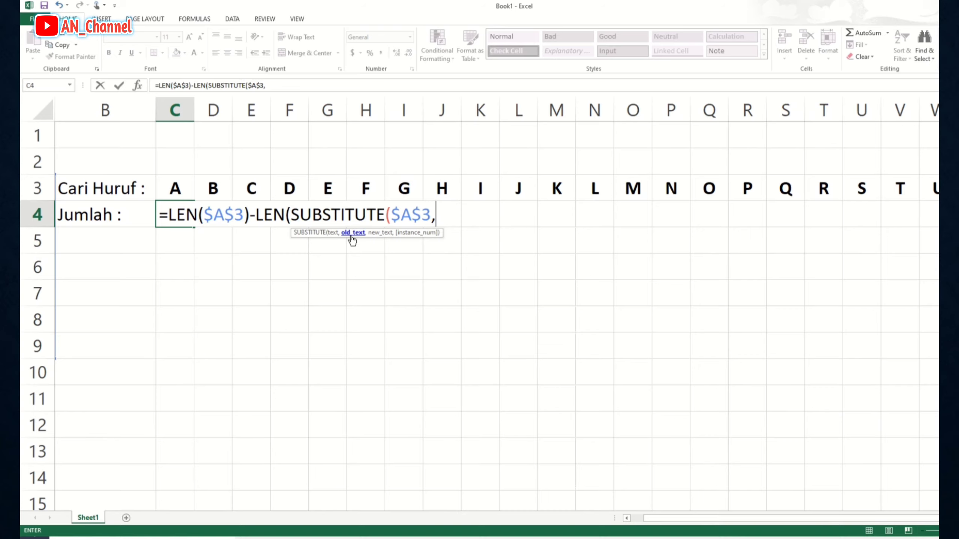
# Complete SUBSTITUTE with C3 as the old text and "" as the new text, close both functions and enter the formula
pyautogui.click(176, 188)
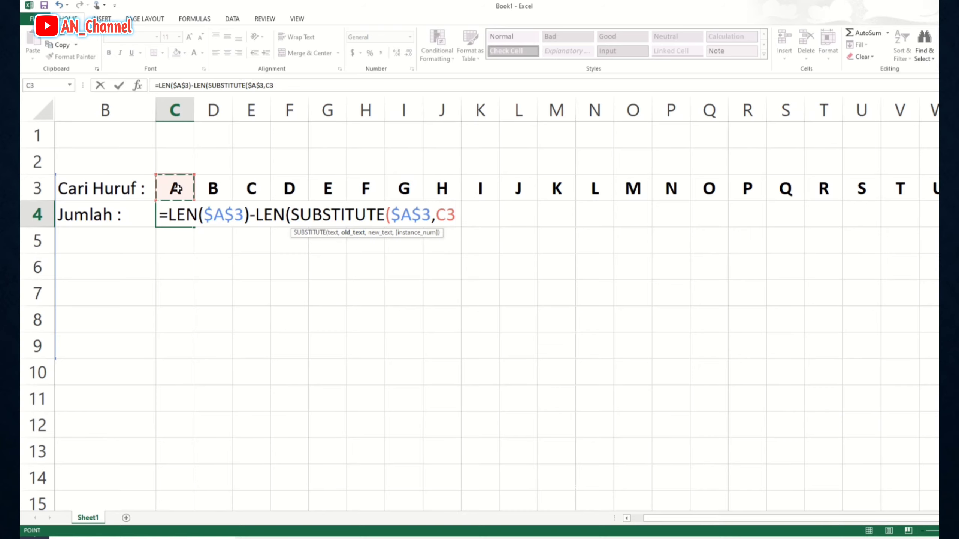
pyautogui.write(',')
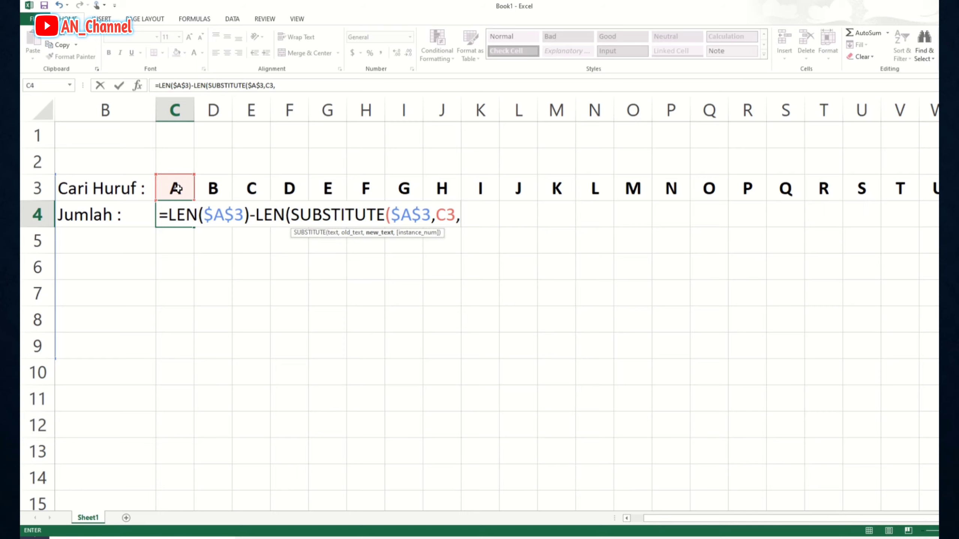
pyautogui.write('""))')
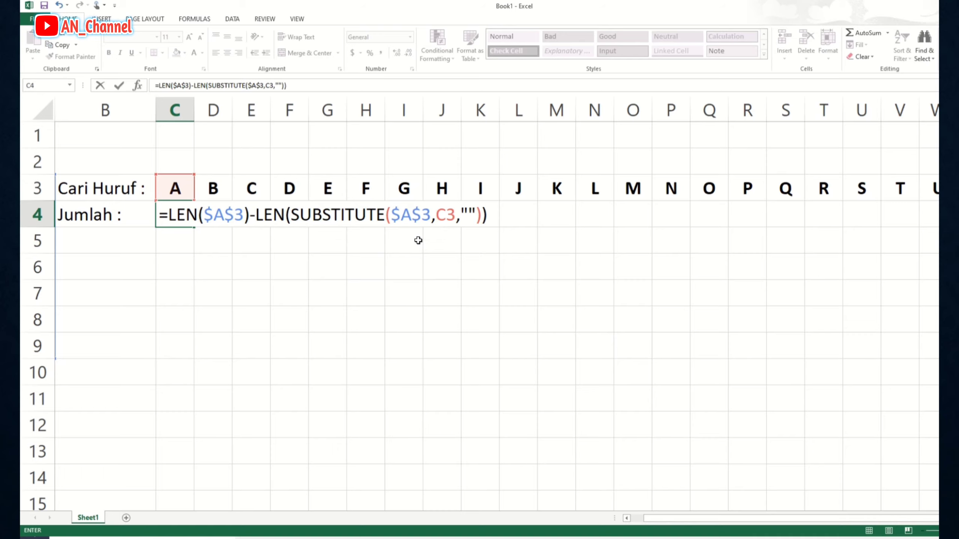
pyautogui.press('Return')
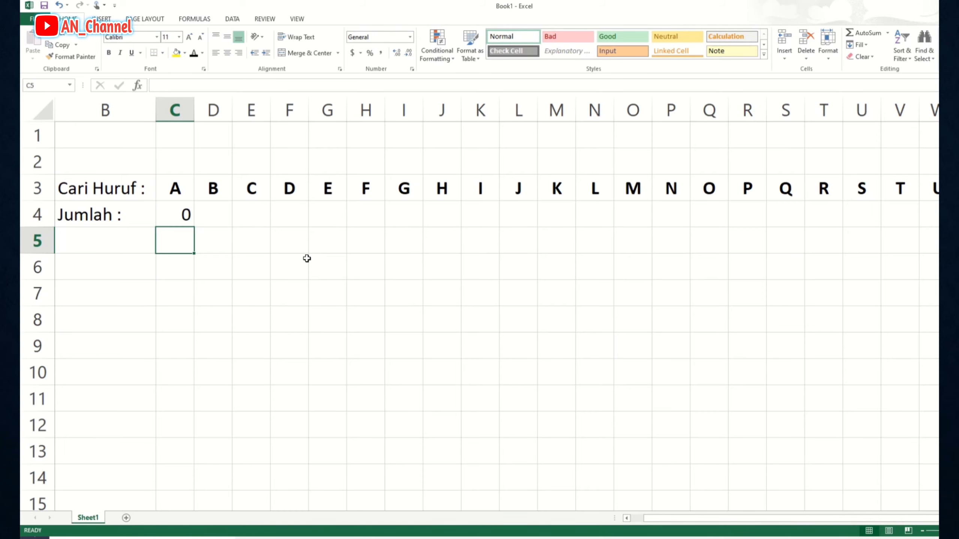
# In the lyrics cell A3, remove the leading apostrophe and change the opening word to "Aku"
pyautogui.keyDown('ctrl'); pyautogui.scroll(-5, 306, 259); pyautogui.keyUp('ctrl')
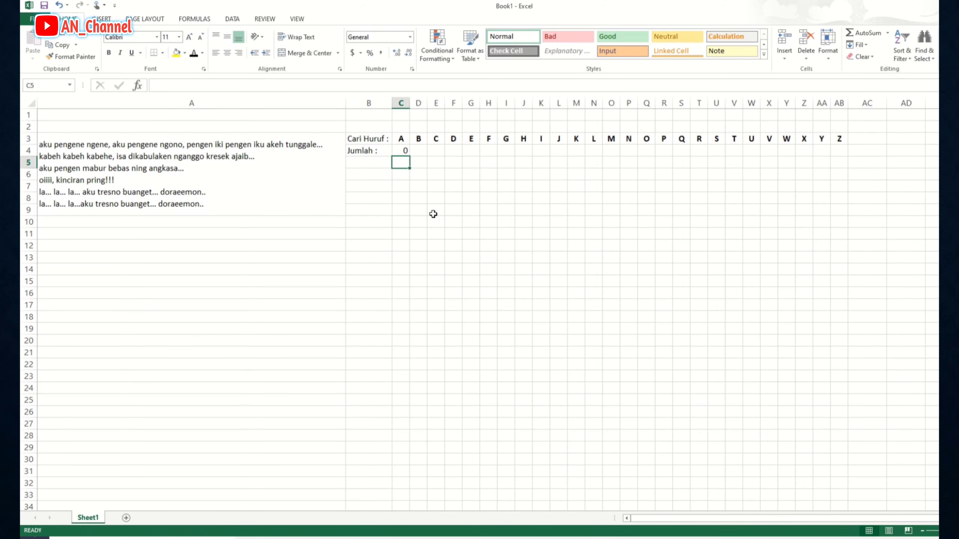
pyautogui.click(404, 150)
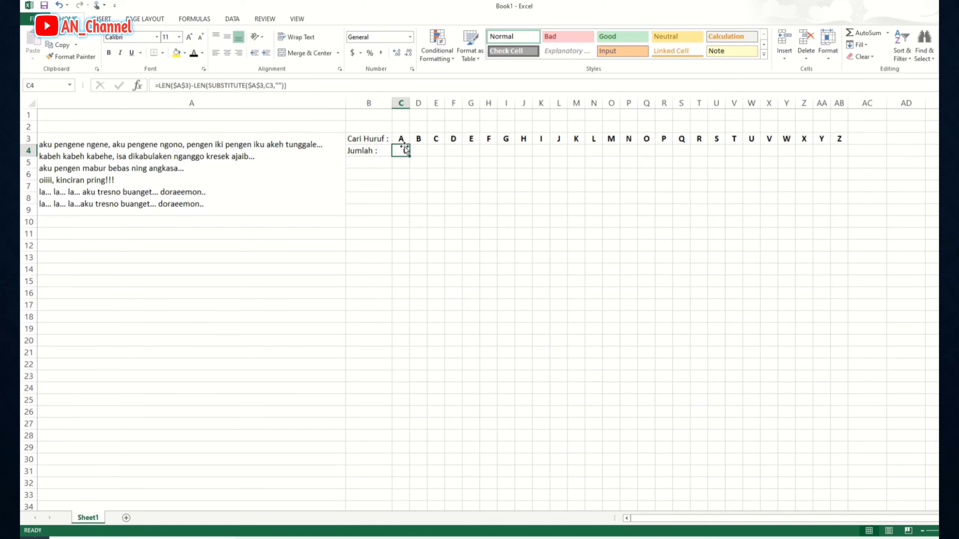
pyautogui.click(223, 172)
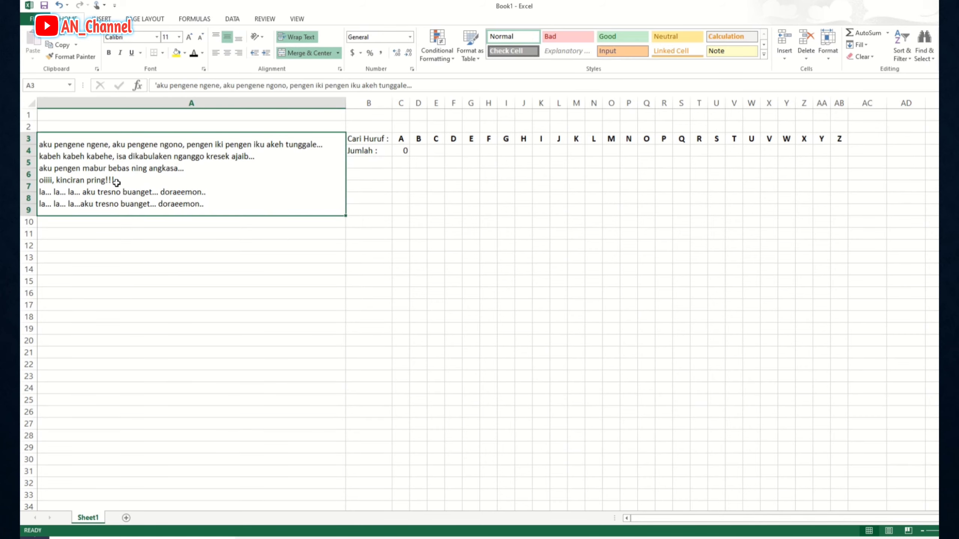
pyautogui.keyDown('ctrl'); pyautogui.scroll(3, 116, 183); pyautogui.keyUp('ctrl')
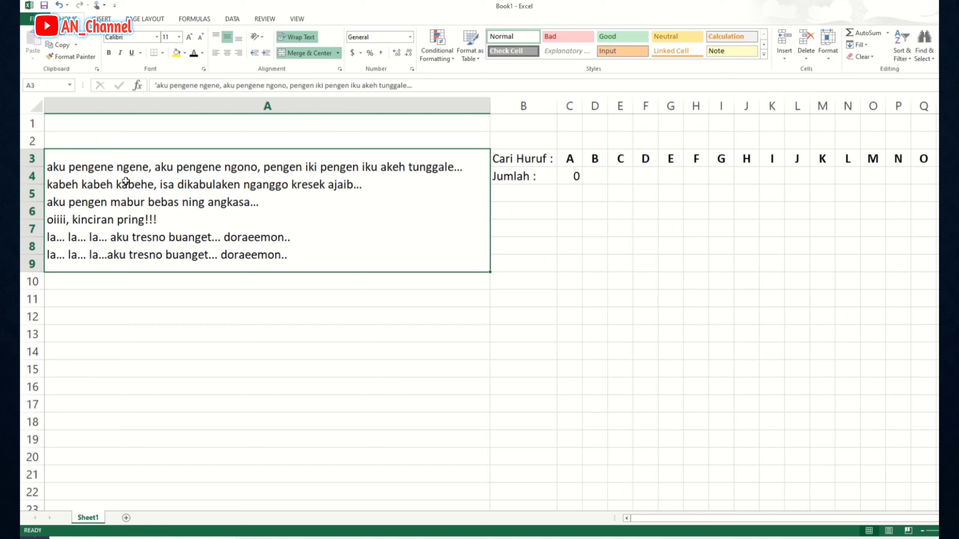
pyautogui.click(573, 176)
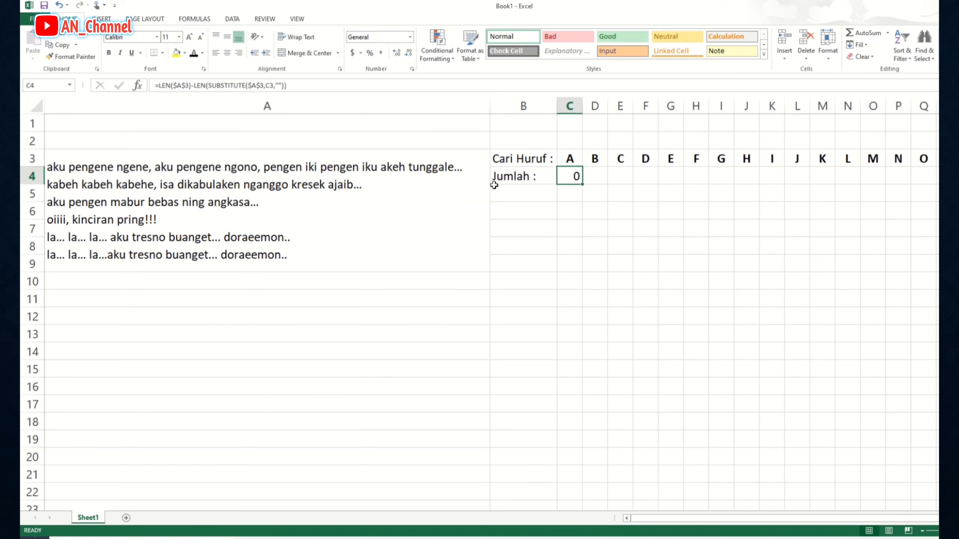
pyautogui.click(281, 213)
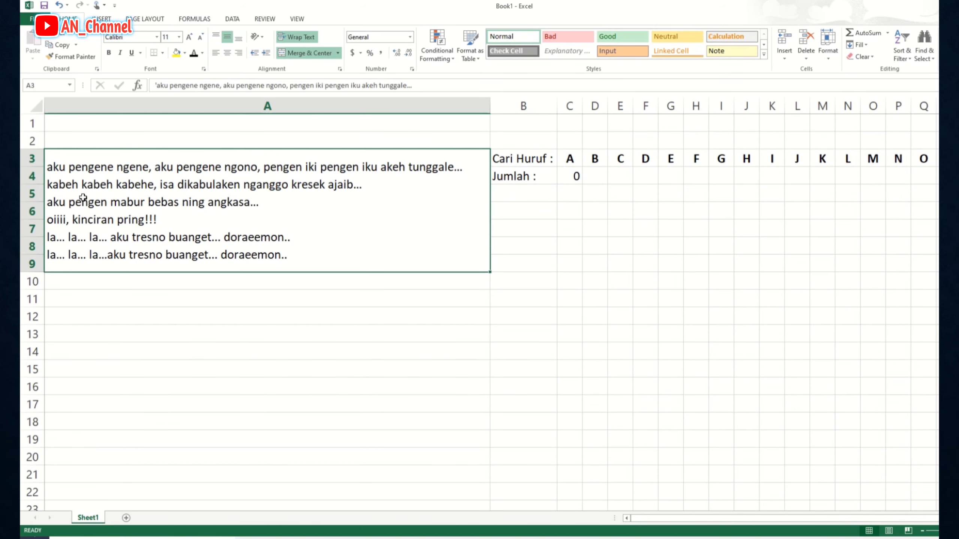
pyautogui.press('F2')
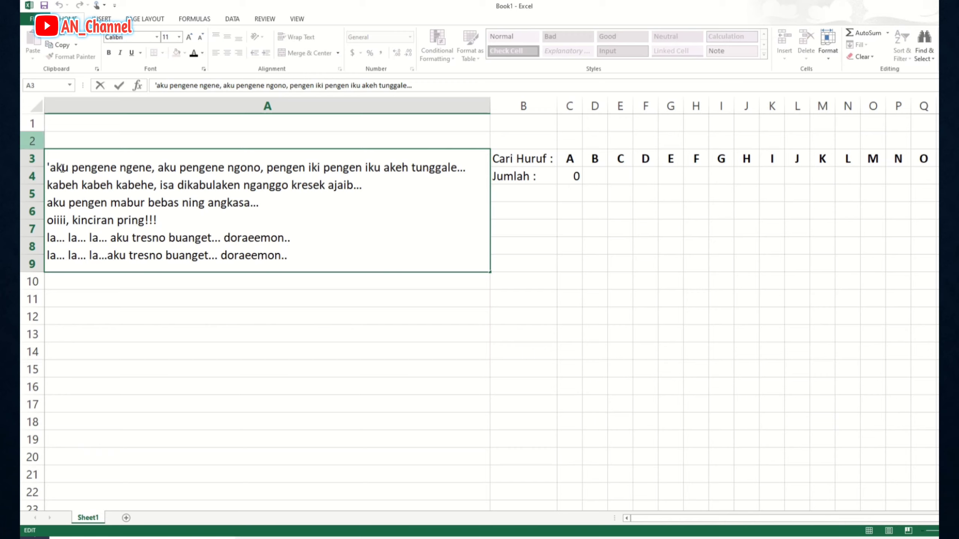
pyautogui.press('BackSpace')
pyautogui.press('BackSpace')
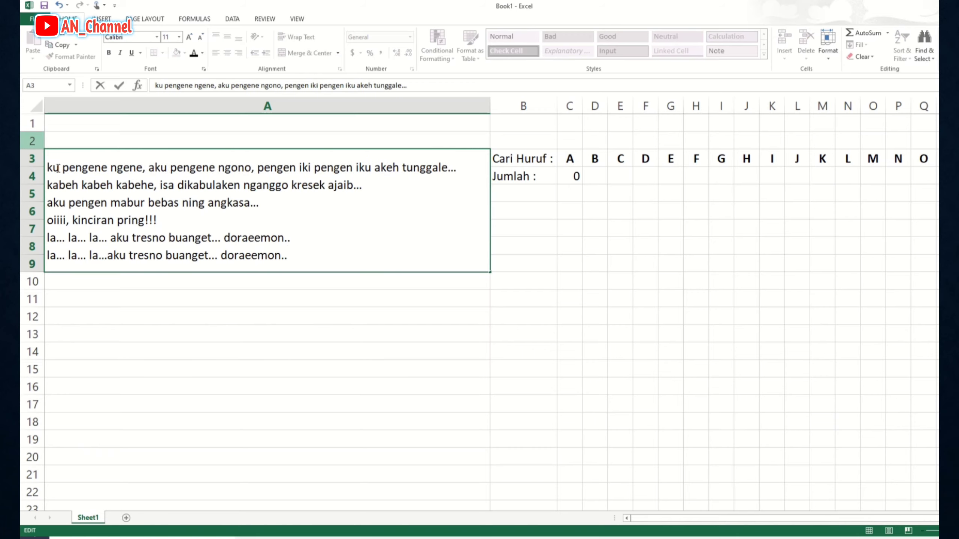
pyautogui.write('A')
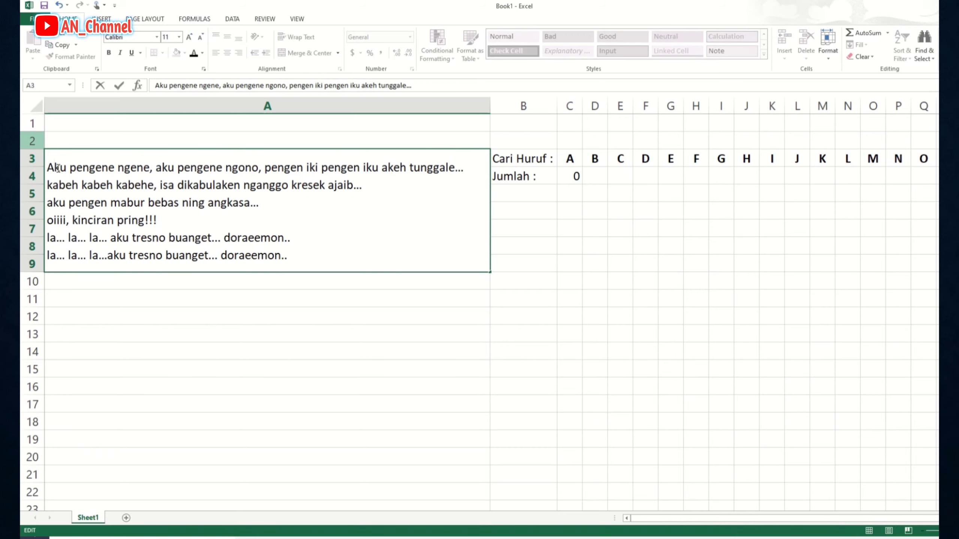
# Capitalize the second "aku" in the first lyrics line as "Aku" and change the second line's first word to "kAbeh"
pyautogui.click(162, 167)
pyautogui.press('BackSpace')
pyautogui.write('A')
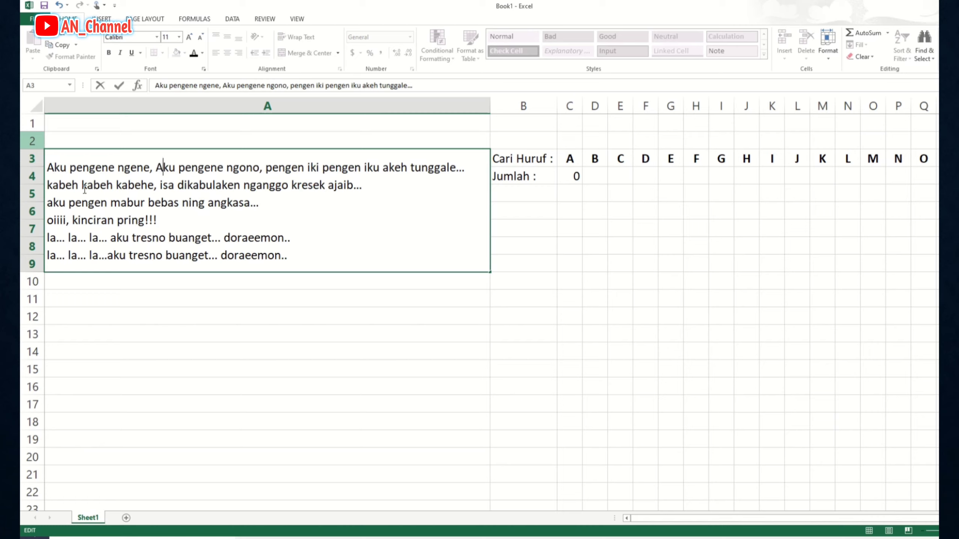
pyautogui.click(59, 184)
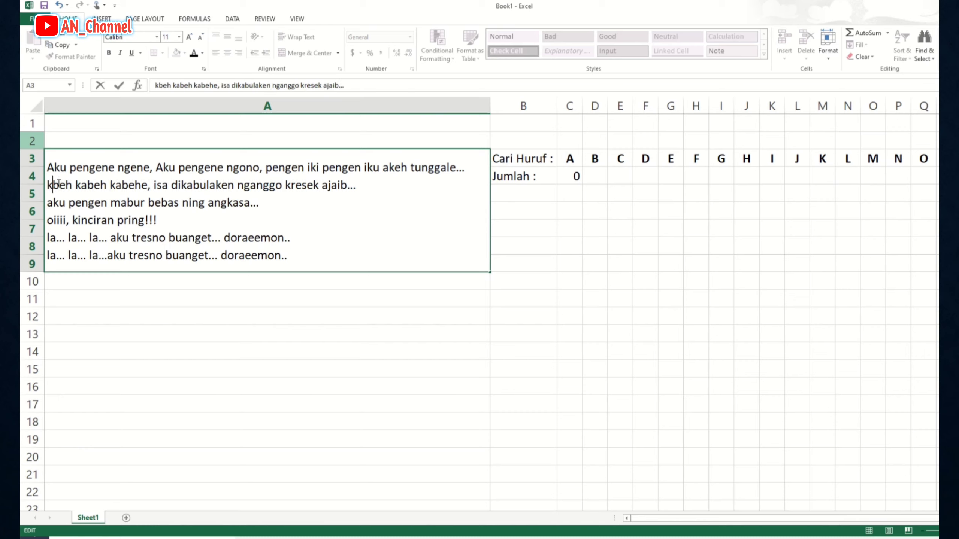
pyautogui.press('BackSpace')
pyautogui.write('A')
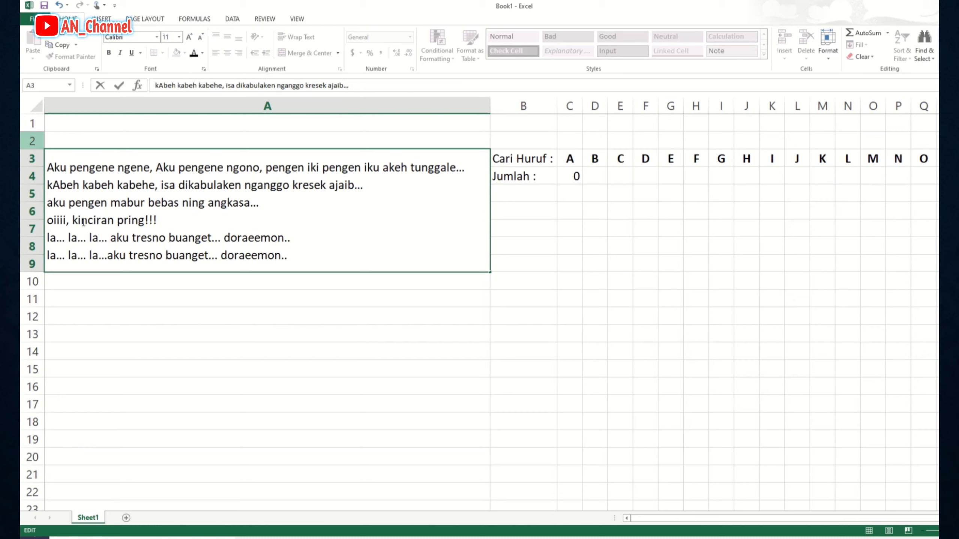
pyautogui.press('Return')
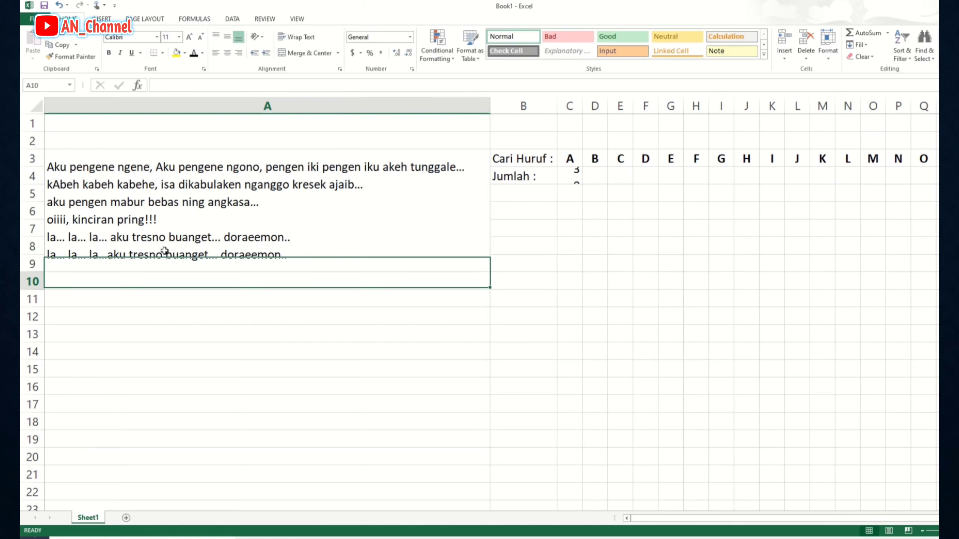
# In C4's formula, wrap SUBSTITUTE's $A$3 text argument in the UPPER function
pyautogui.click(574, 178)
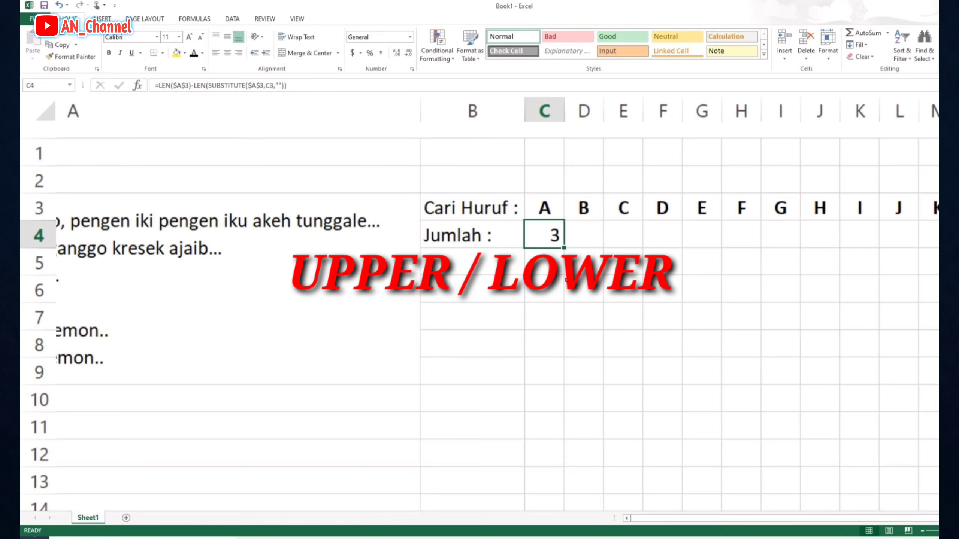
pyautogui.scroll(2, 569, 280)
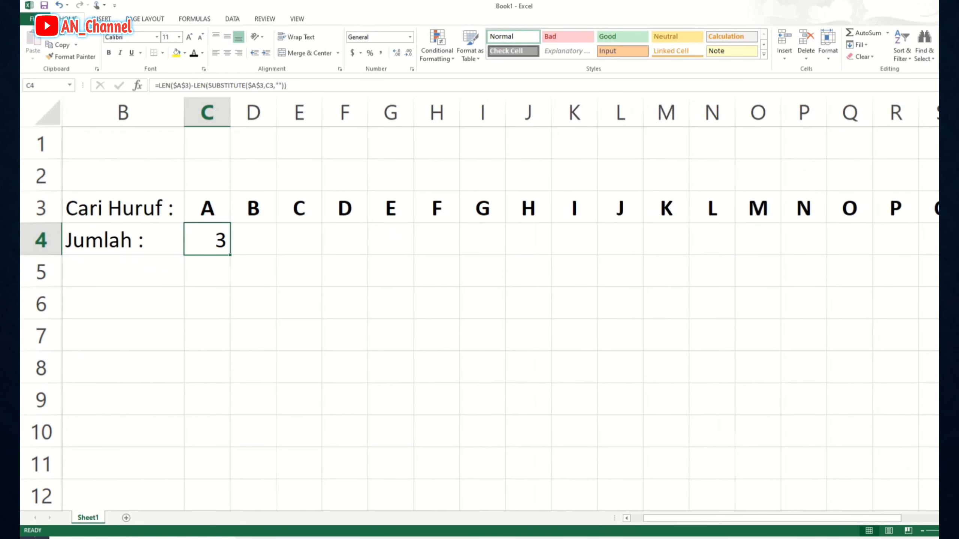
pyautogui.press('F2')
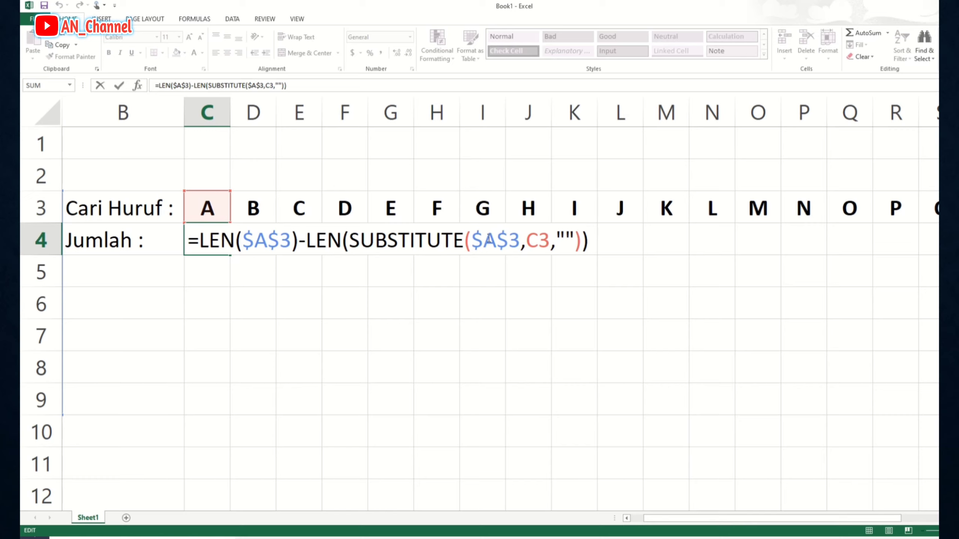
pyautogui.click(474, 240)
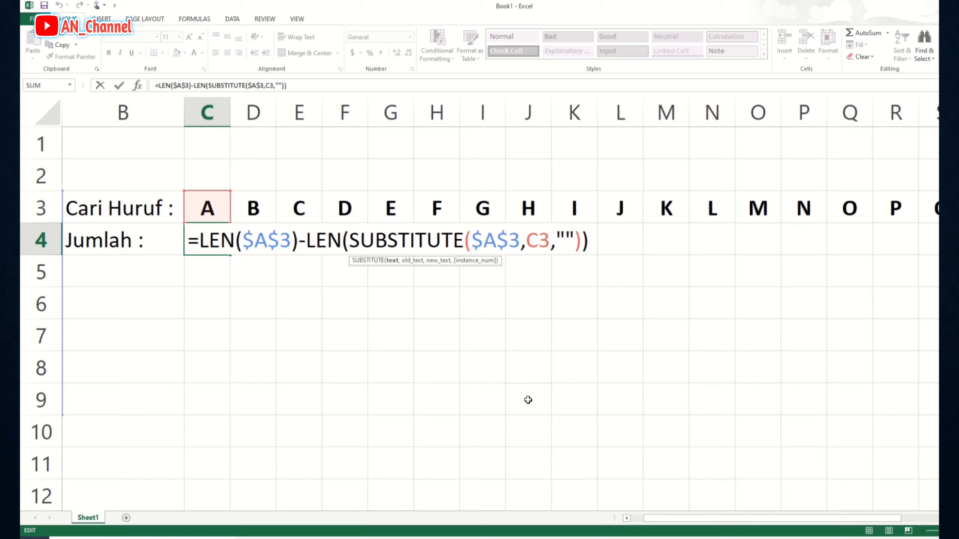
pyautogui.write('up')
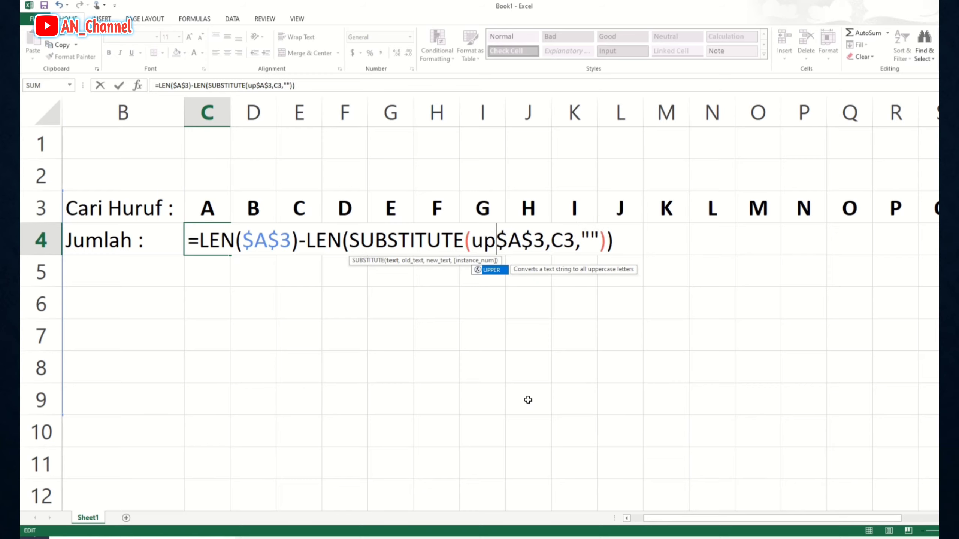
pyautogui.press('Tab')
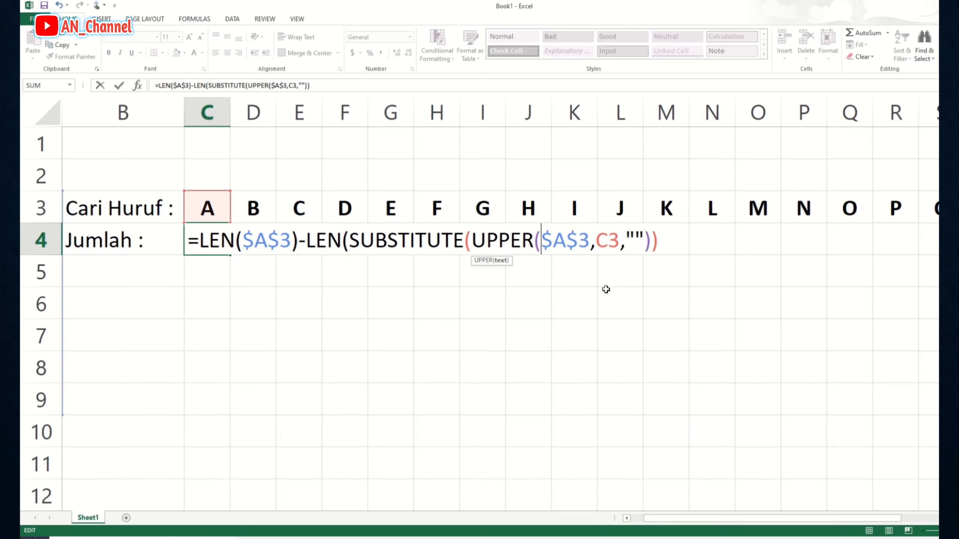
pyautogui.click(589, 240)
pyautogui.write(')')
# Wrap SUBSTITUTE's old-text argument C3 in UPPER as well and enter the formula
pyautogui.click(601, 240)
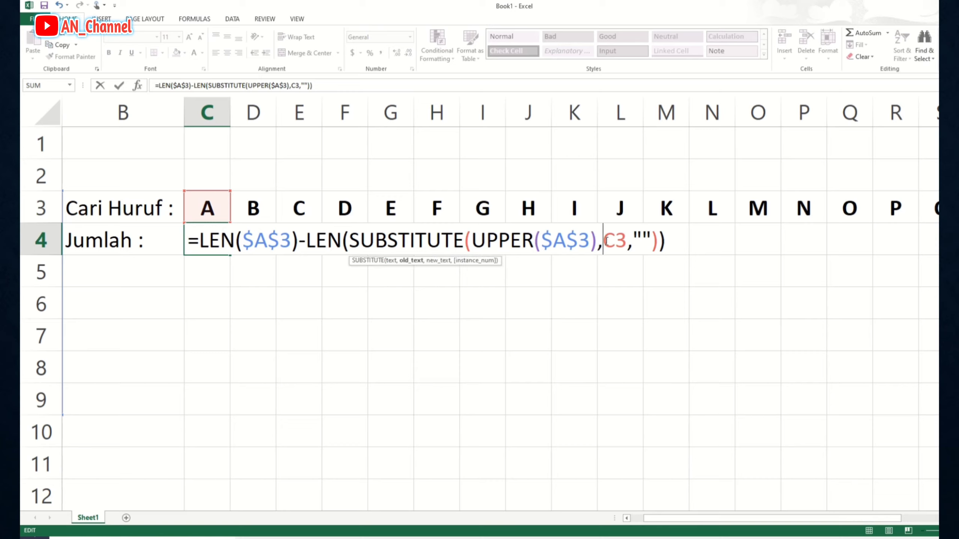
pyautogui.write('up')
pyautogui.press('Tab')
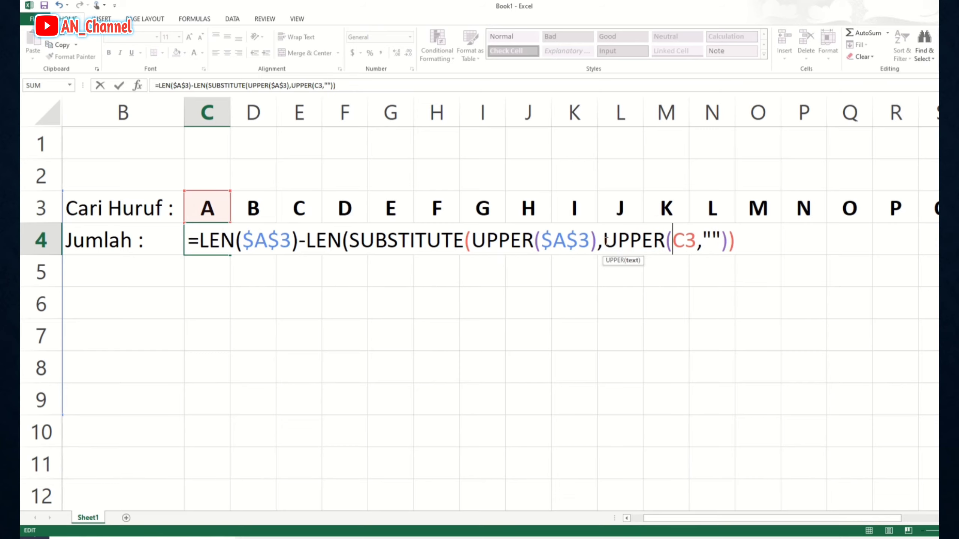
pyautogui.click(694, 241)
pyautogui.write(')')
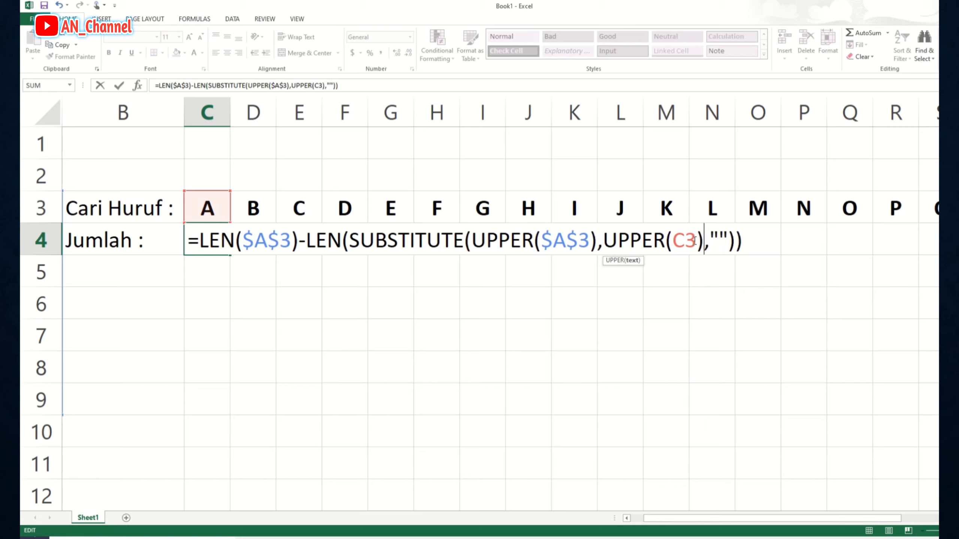
pyautogui.press('Return')
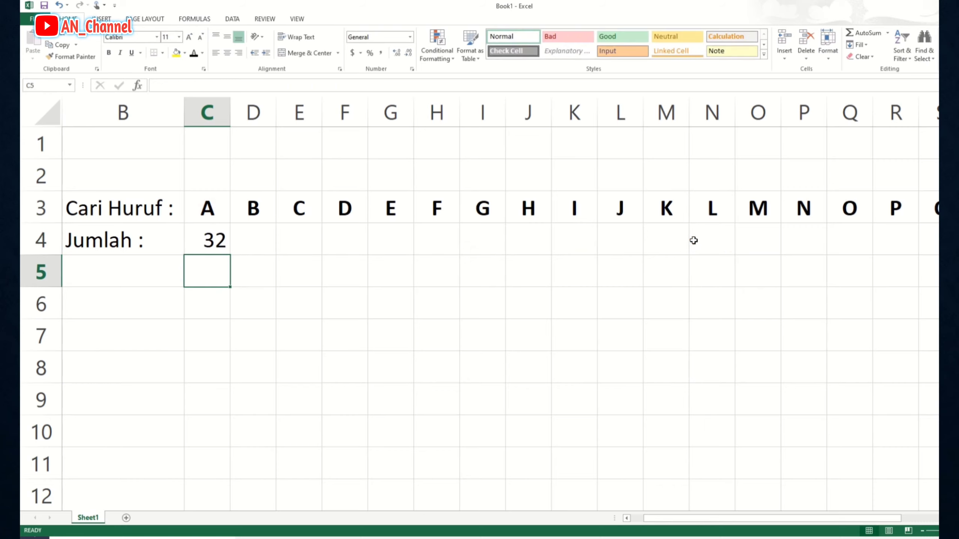
# Reopen C4's formula and replace the UPPER function around $A$3 with LOWER
pyautogui.press('Up')
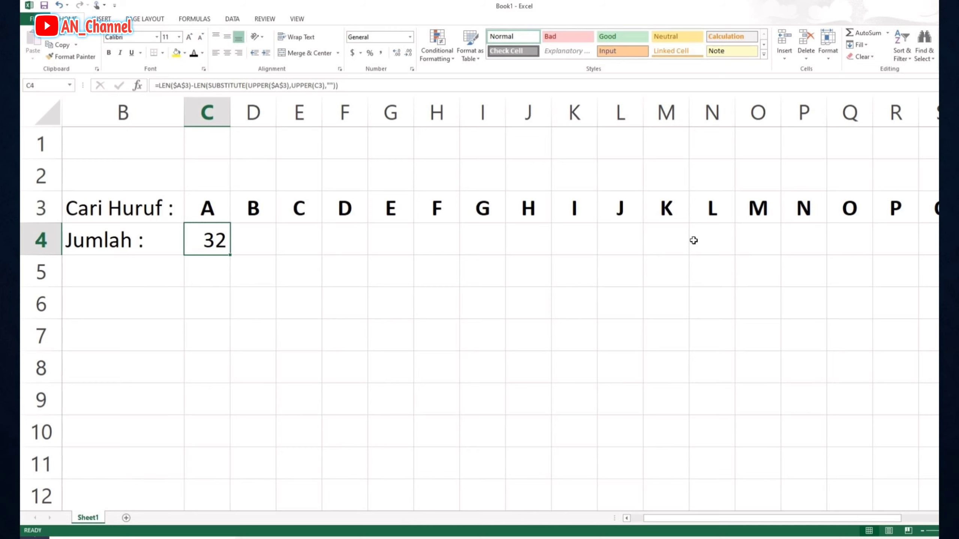
pyautogui.keyDown('ctrl'); pyautogui.scroll(-5, 693, 240); pyautogui.keyUp('ctrl')
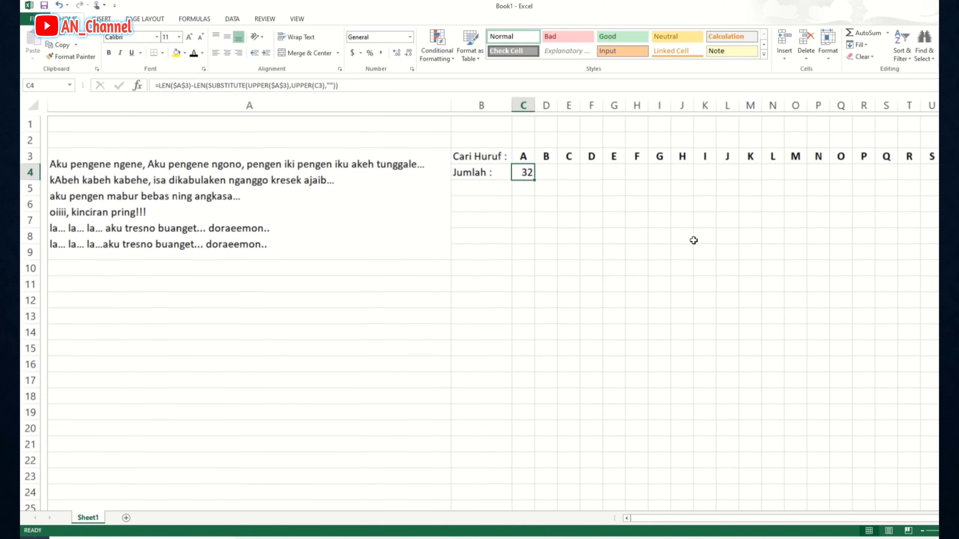
pyautogui.press('F2')
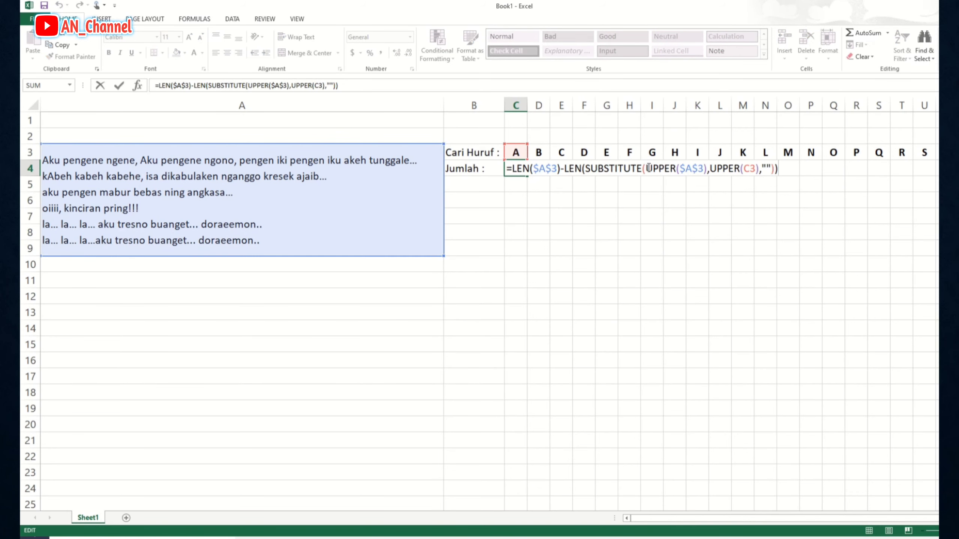
pyautogui.moveTo(646, 168); pyautogui.dragTo(670, 168)
pyautogui.hotkey('shift', 'Right')
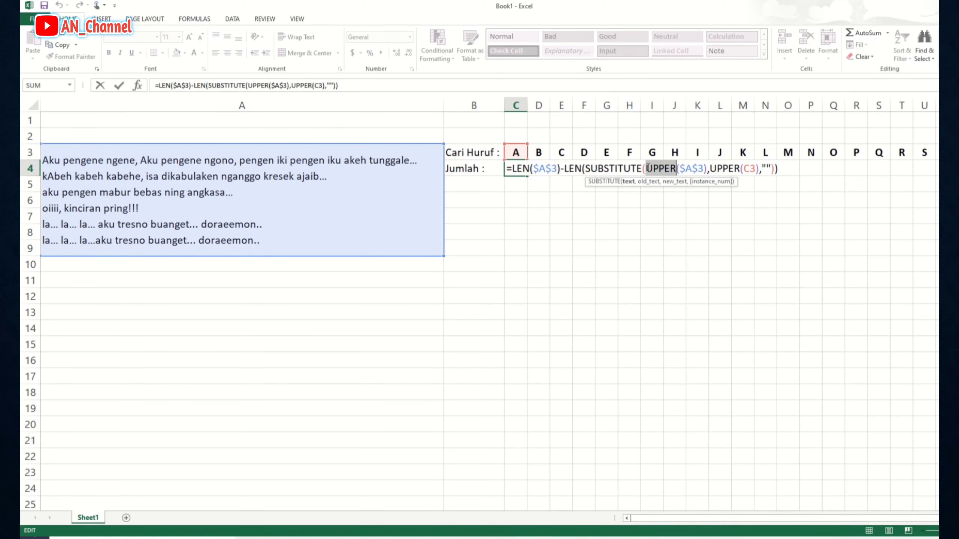
pyautogui.write('lo')
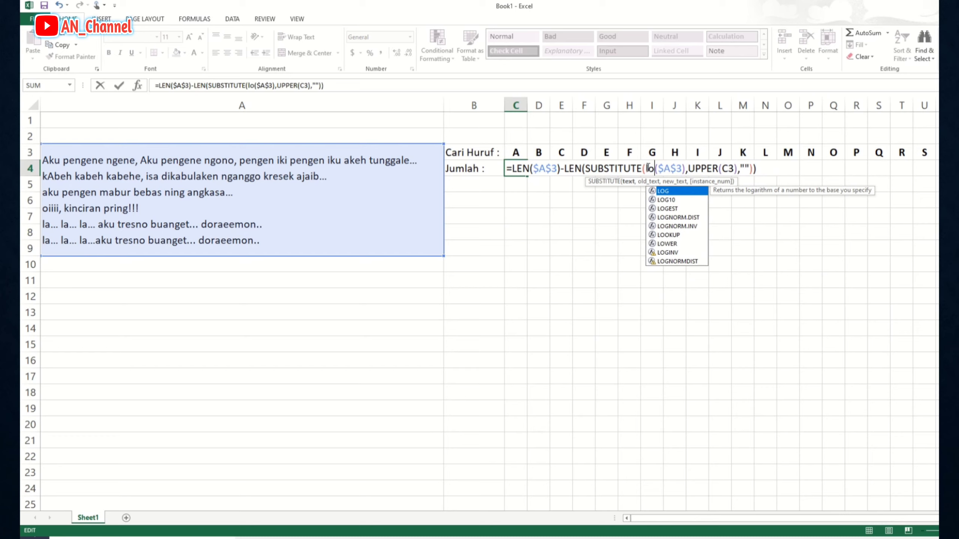
pyautogui.write('wer')
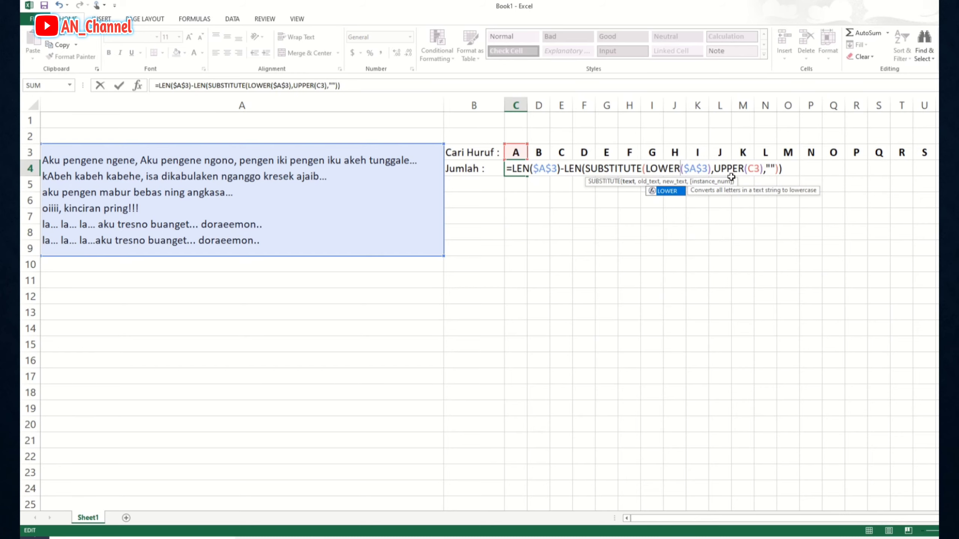
# Replace the UPPER function around C3 with LOWER and enter the formula, keeping C4 selected
pyautogui.click(715, 167)
pyautogui.hotkey('shift', 'Right')
pyautogui.hotkey('shift', 'Right')
pyautogui.hotkey('shift', 'Right')
pyautogui.hotkey('shift', 'Right')
pyautogui.hotkey('shift', 'Right')
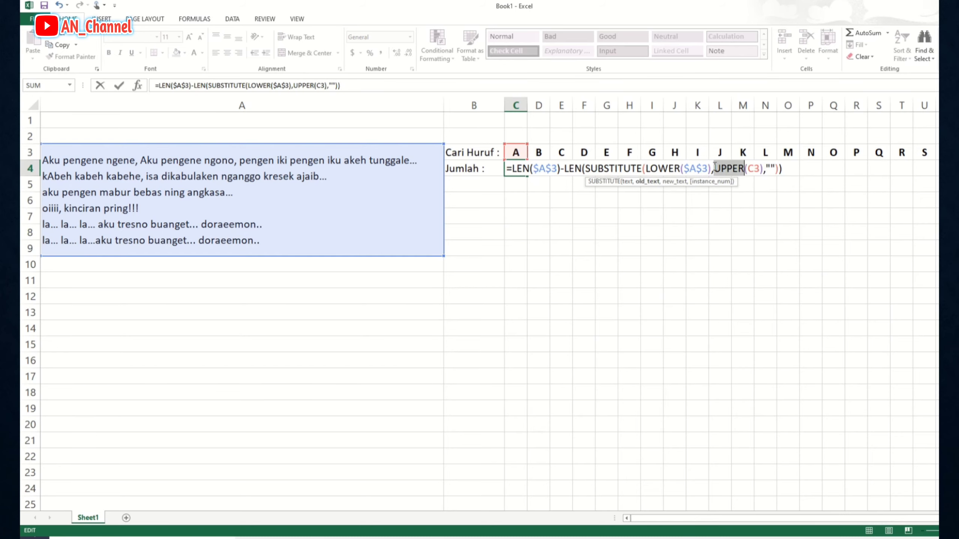
pyautogui.write('LOWER')
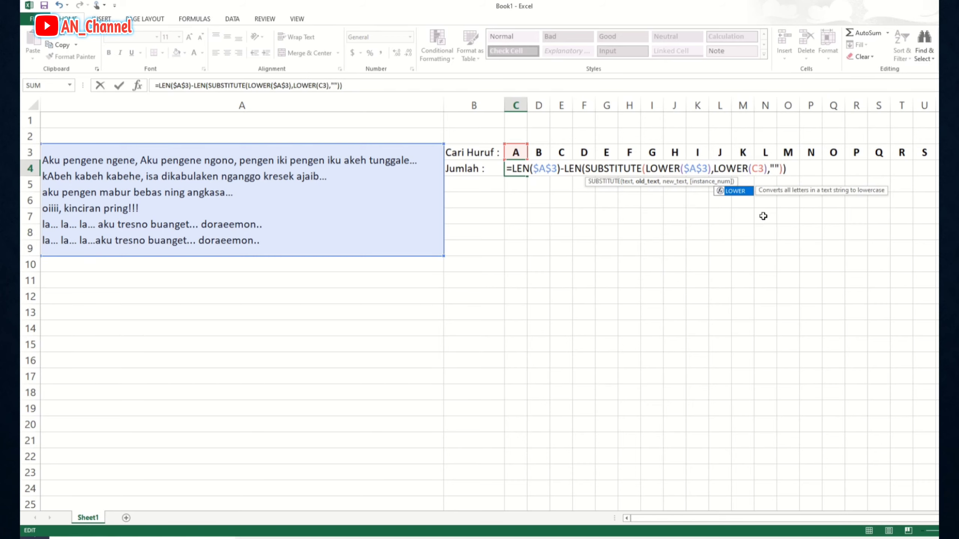
pyautogui.hotkey('ctrl', 'Return')
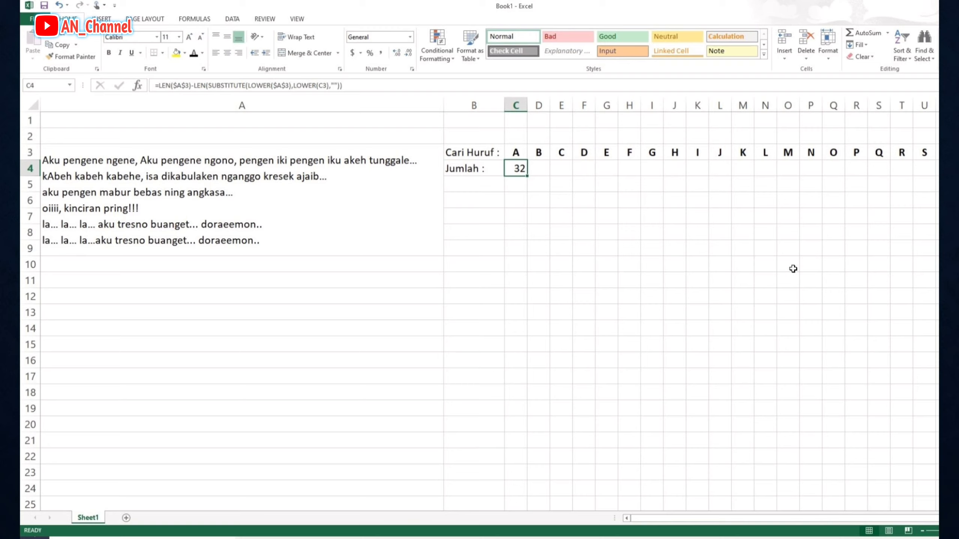
# Copy C4's counting formula to D4:AB4 so that every letter from B to Z is counted
pyautogui.hotkey('ctrl', 'c')
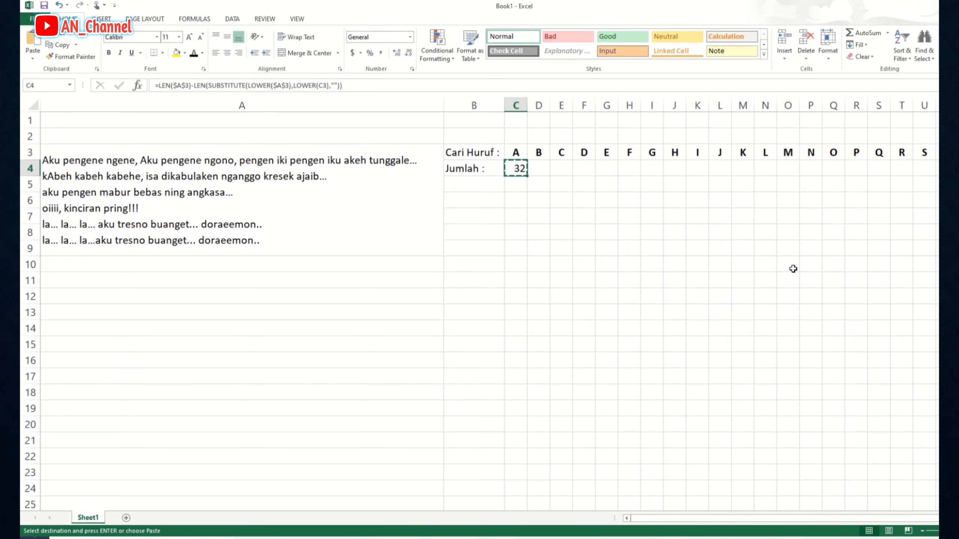
pyautogui.press('Up')
pyautogui.hscroll(3, 793, 269)
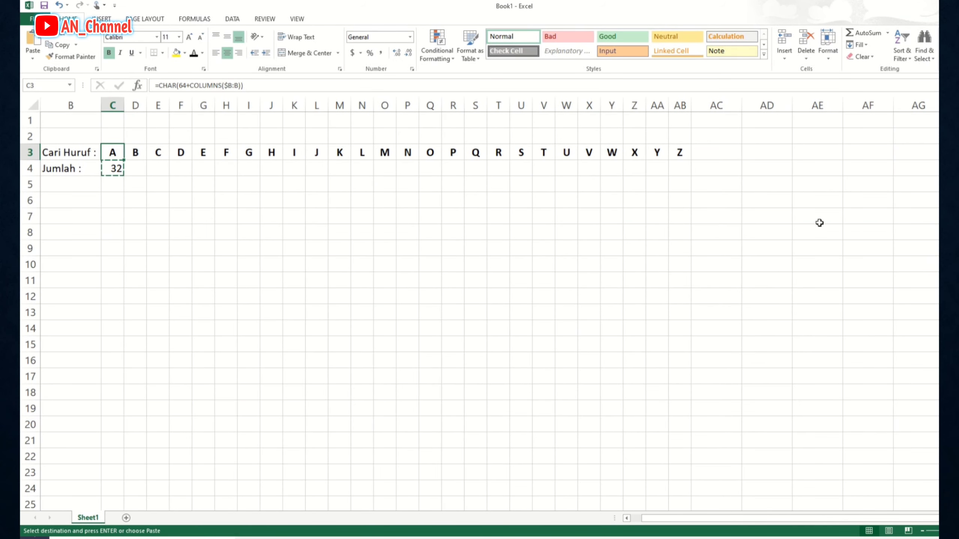
pyautogui.click(679, 168)
pyautogui.keyDown('shift'); pyautogui.click(135, 171); pyautogui.keyUp('shift')
pyautogui.press('Return')
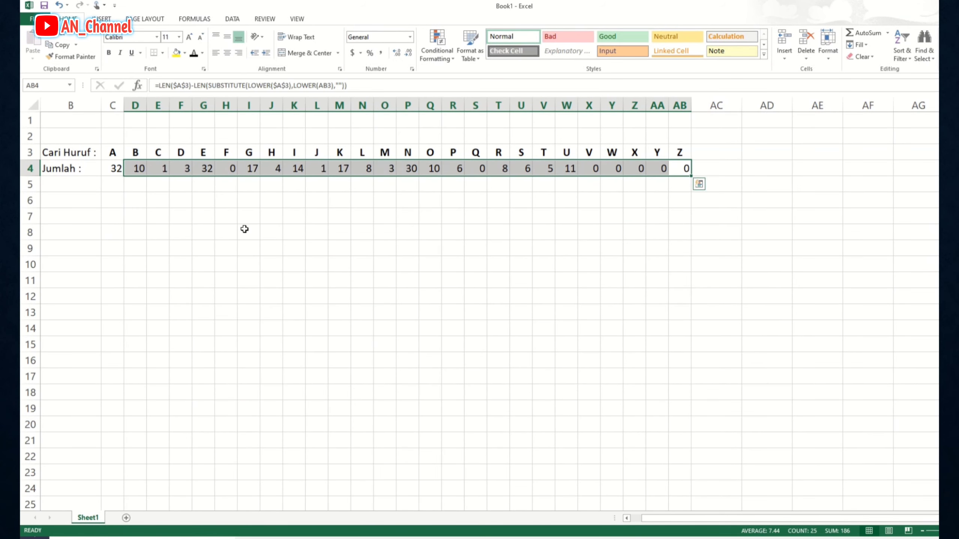
pyautogui.scroll(-5, 245, 230)
pyautogui.scroll(3, 245, 228)
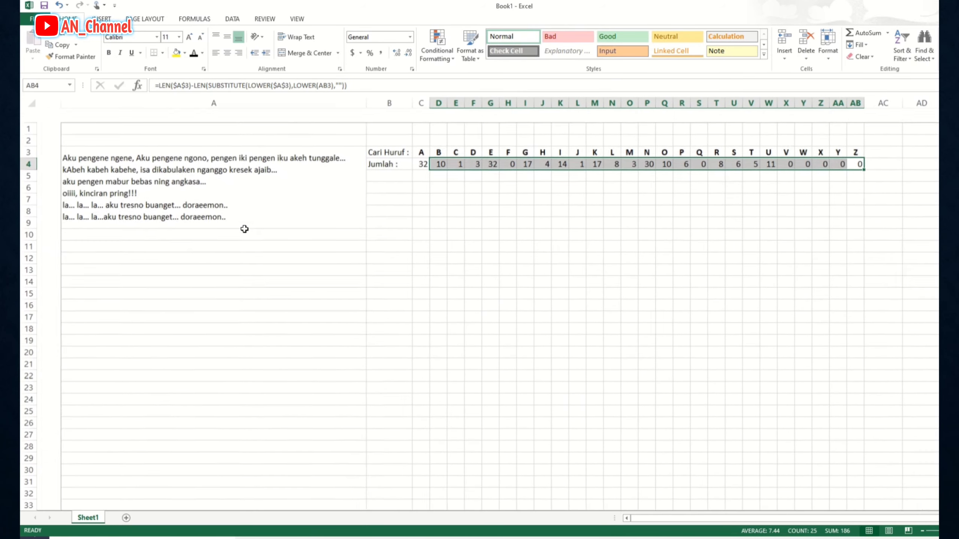
pyautogui.click(396, 176)
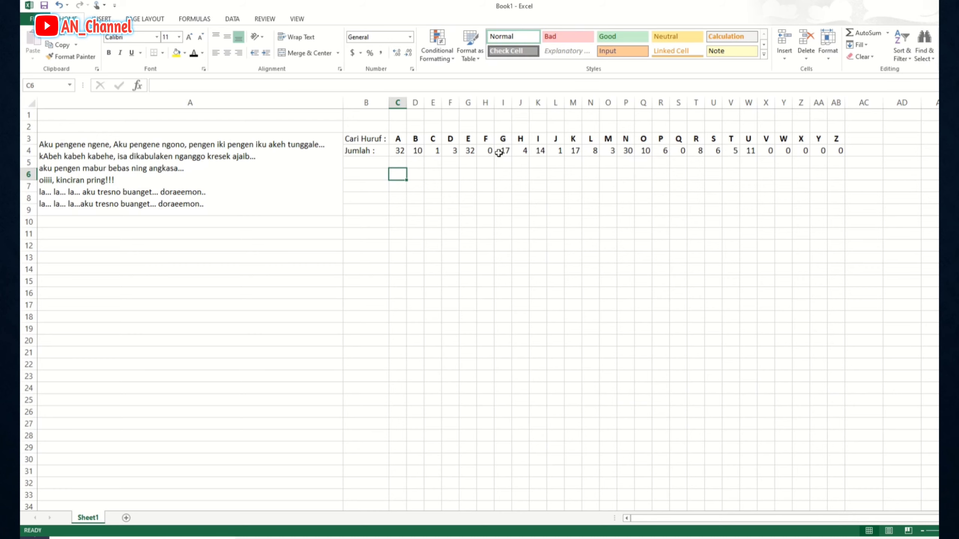
# Format the letter counts in C4:AB4 with the comma style and no decimal places
pyautogui.click(401, 149)
pyautogui.keyDown('shift'); pyautogui.click(834, 151); pyautogui.keyUp('shift')
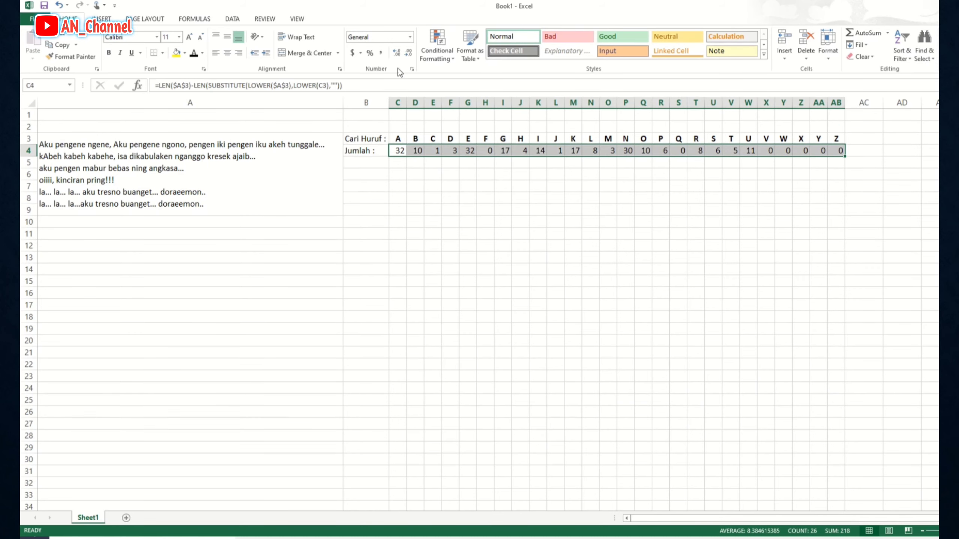
pyautogui.click(381, 54)
pyautogui.click(408, 52)
pyautogui.click(408, 53)
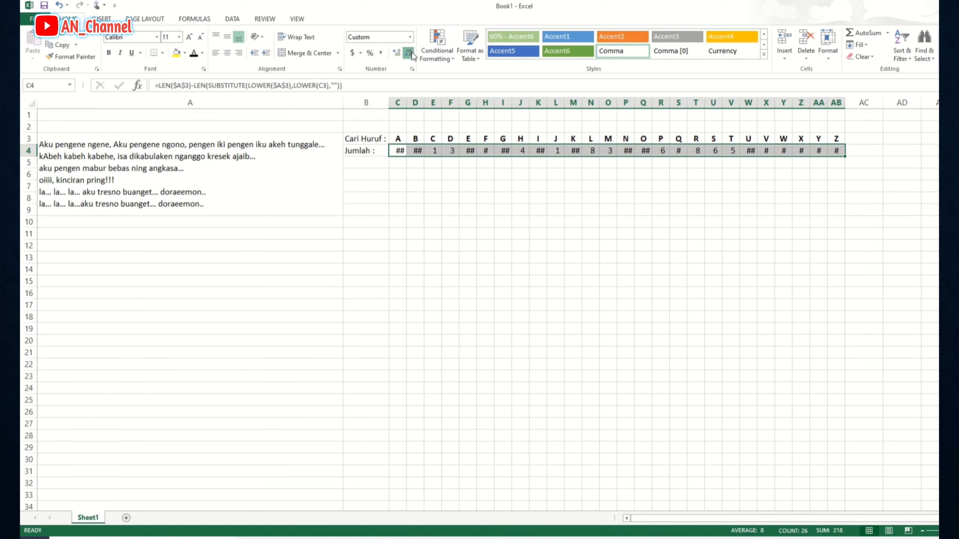
# AutoFit the widths of columns C through AB to their contents
pyautogui.moveTo(404, 101); pyautogui.dragTo(406, 100)
pyautogui.click(398, 102)
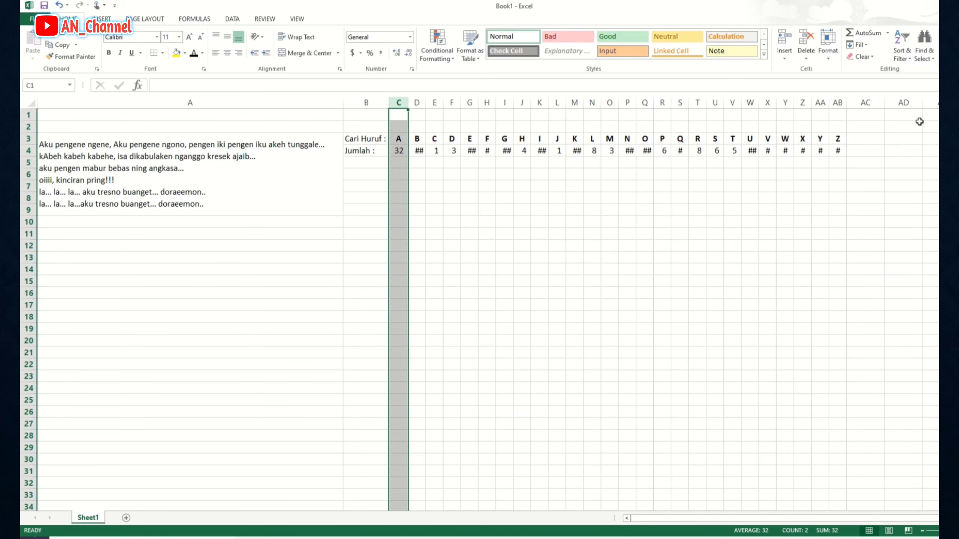
pyautogui.keyDown('shift'); pyautogui.click(837, 102); pyautogui.keyUp('shift')
pyautogui.moveTo(830, 102); pyautogui.dragTo(834, 102)
pyautogui.click(736, 184)
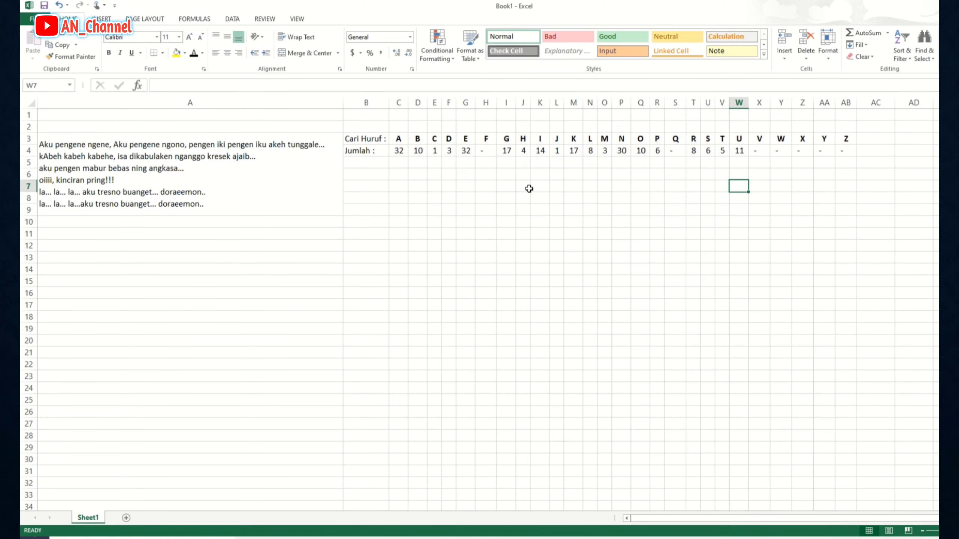
pyautogui.scroll(2, 528, 189)
pyautogui.click(551, 167)
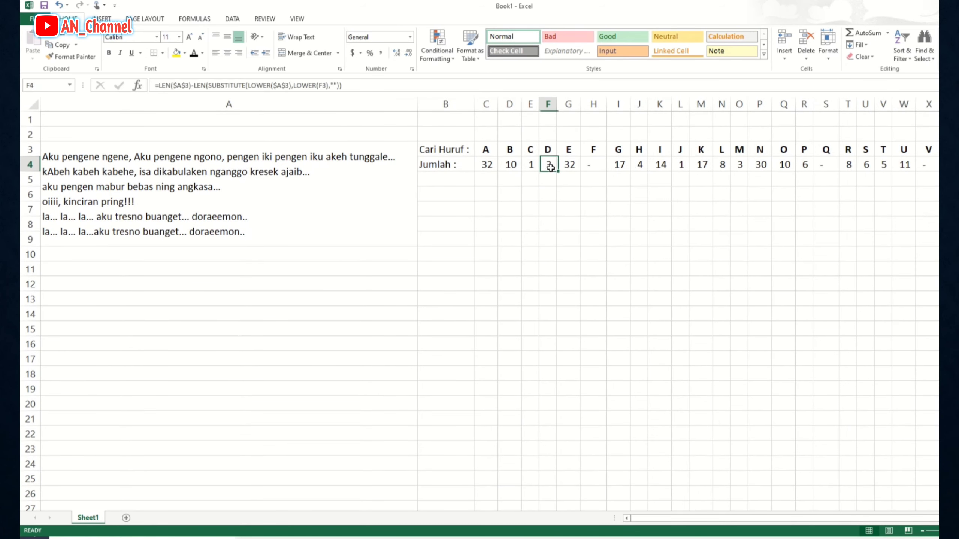
pyautogui.click(374, 225)
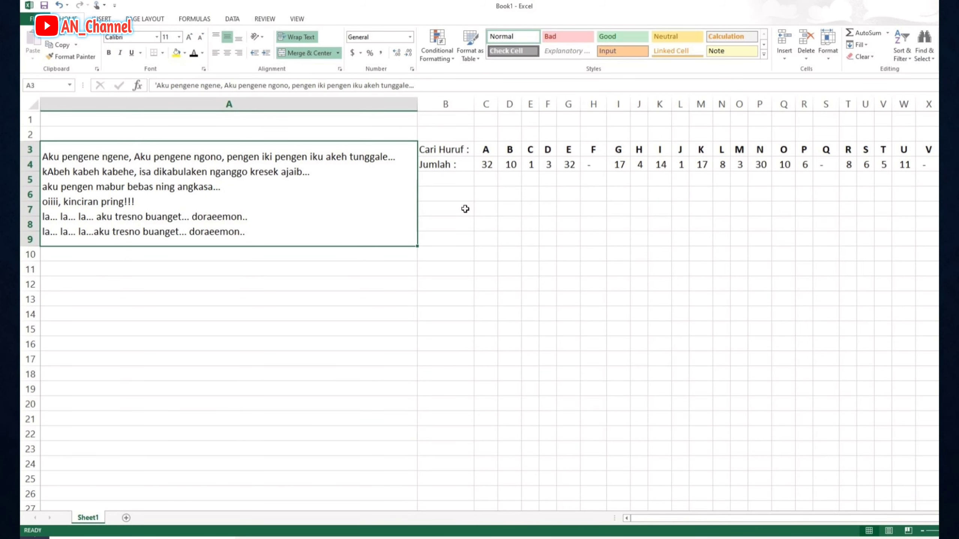
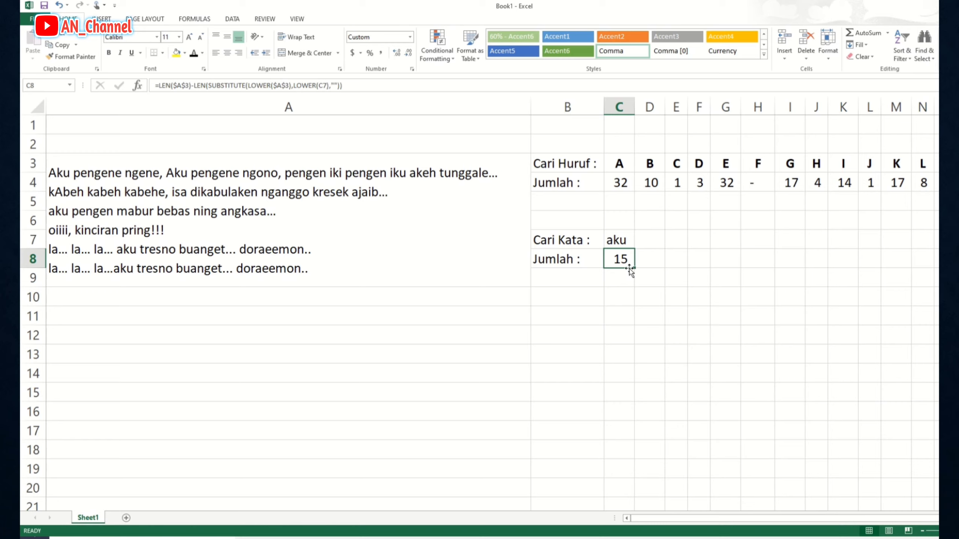
# Examine each occurrence of "aku" in A3's lyrics, including the capitalised ones, by highlighting them one by one
pyautogui.click(63, 174)
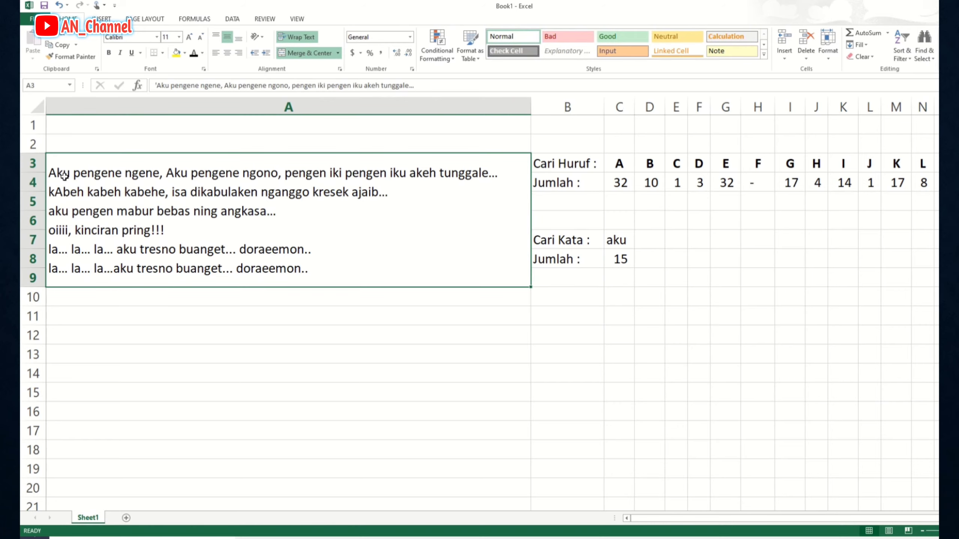
pyautogui.doubleClick(64, 174)
pyautogui.doubleClick(76, 175)
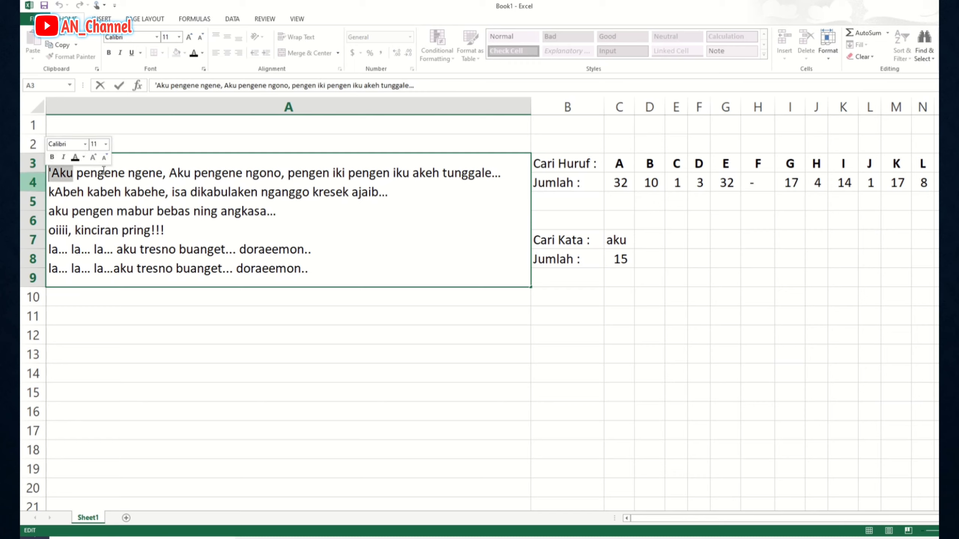
pyautogui.moveTo(189, 172); pyautogui.dragTo(167, 173)
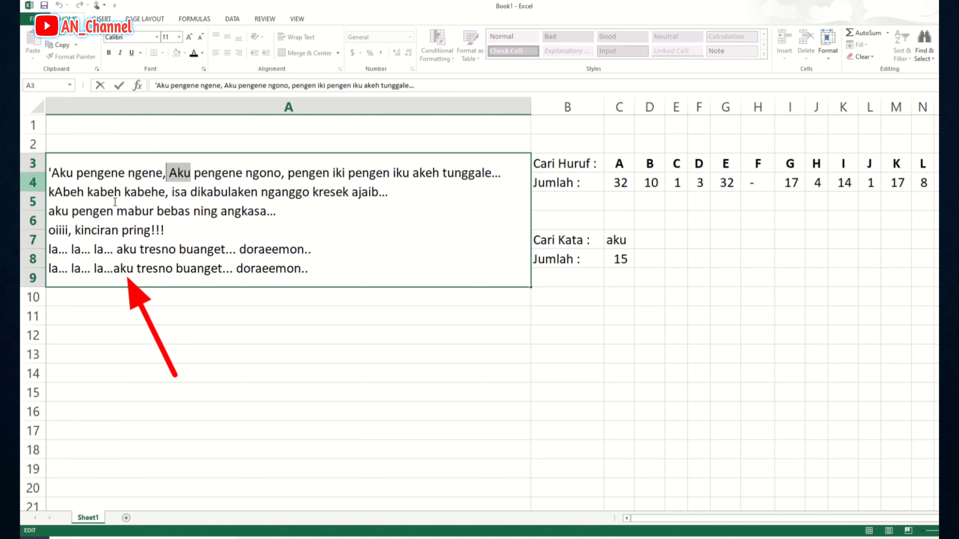
pyautogui.moveTo(74, 210); pyautogui.dragTo(50, 211)
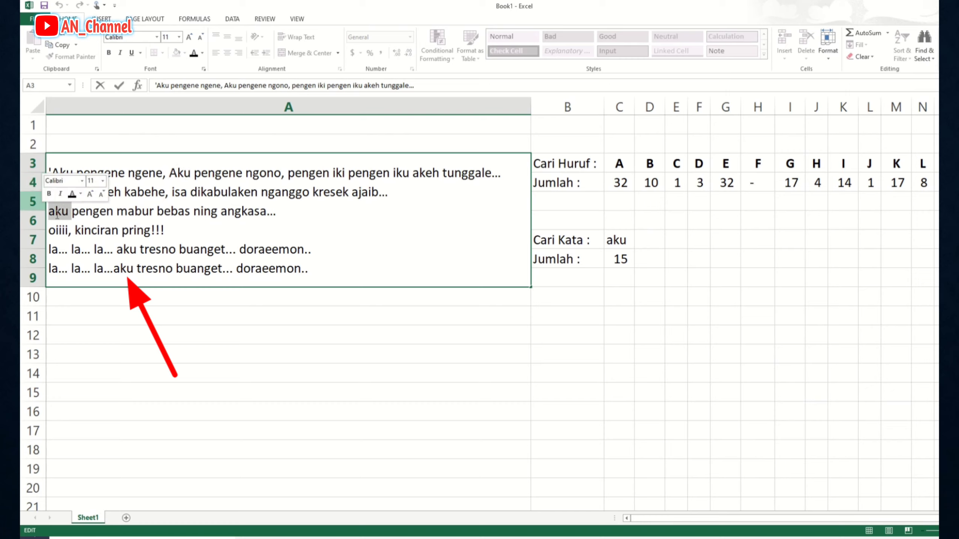
pyautogui.moveTo(137, 250); pyautogui.dragTo(113, 269)
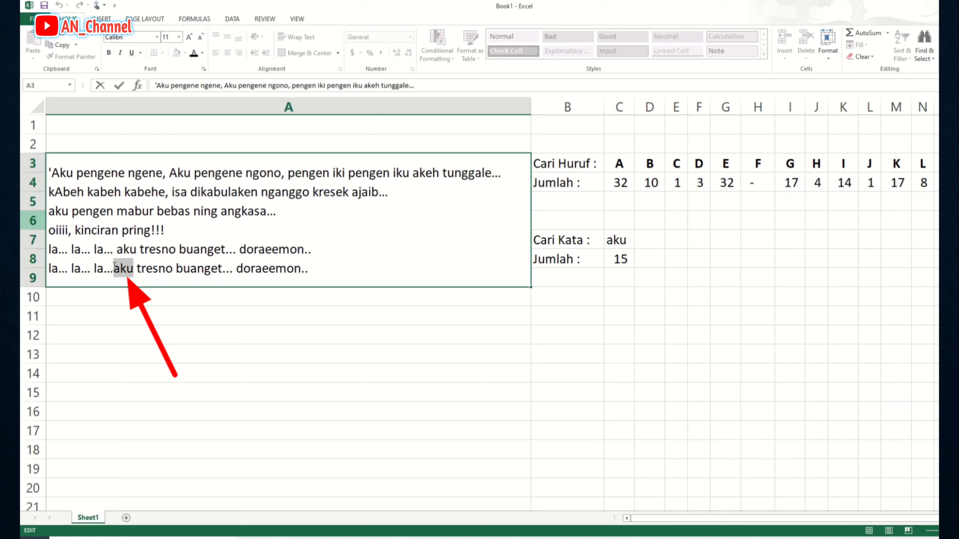
pyautogui.moveTo(73, 173); pyautogui.dragTo(51, 172)
pyautogui.moveTo(193, 173); pyautogui.dragTo(169, 173)
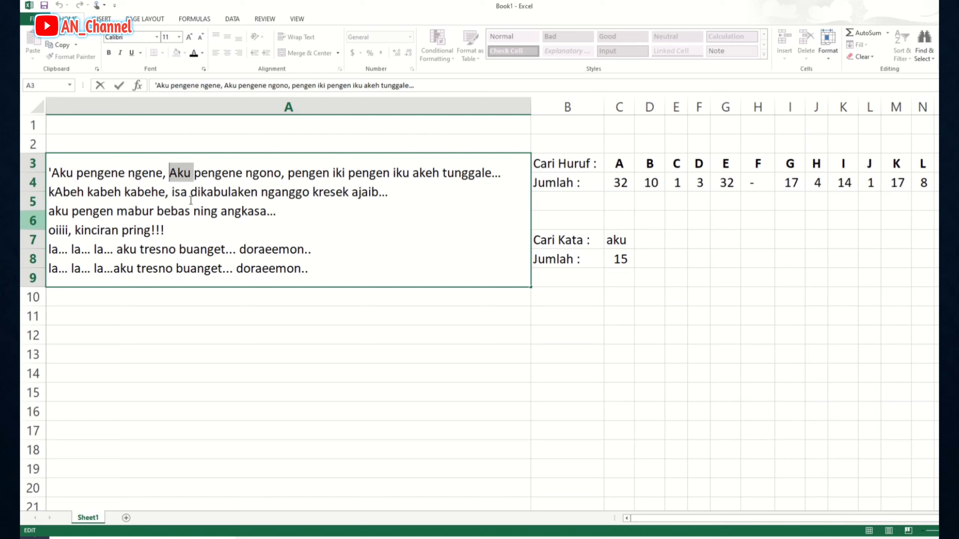
pyautogui.moveTo(69, 210); pyautogui.dragTo(44, 209)
pyautogui.moveTo(131, 249); pyautogui.dragTo(113, 269)
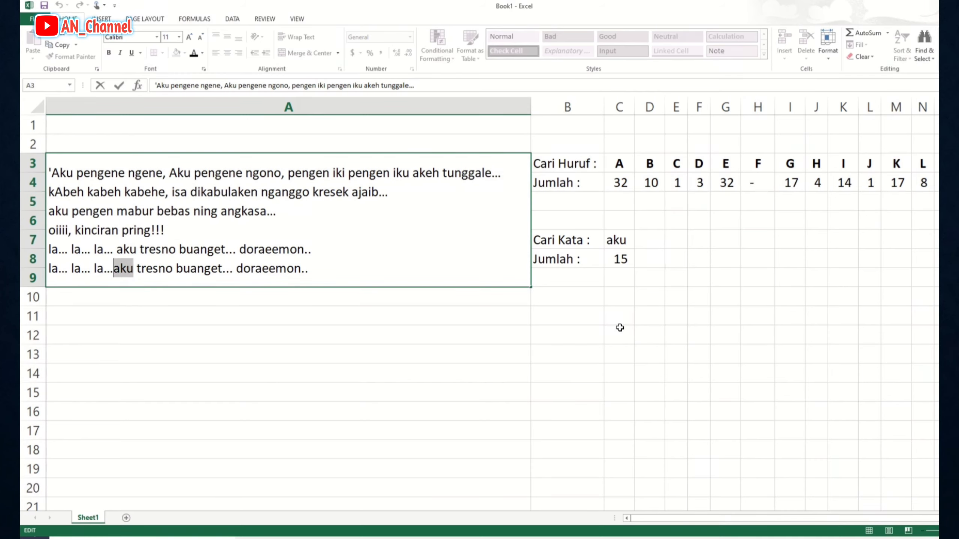
# Wrap the whole LEN and SUBSTITUTE difference in C8 in a SUM function
pyautogui.click(620, 260)
pyautogui.scroll(3, 621, 255)
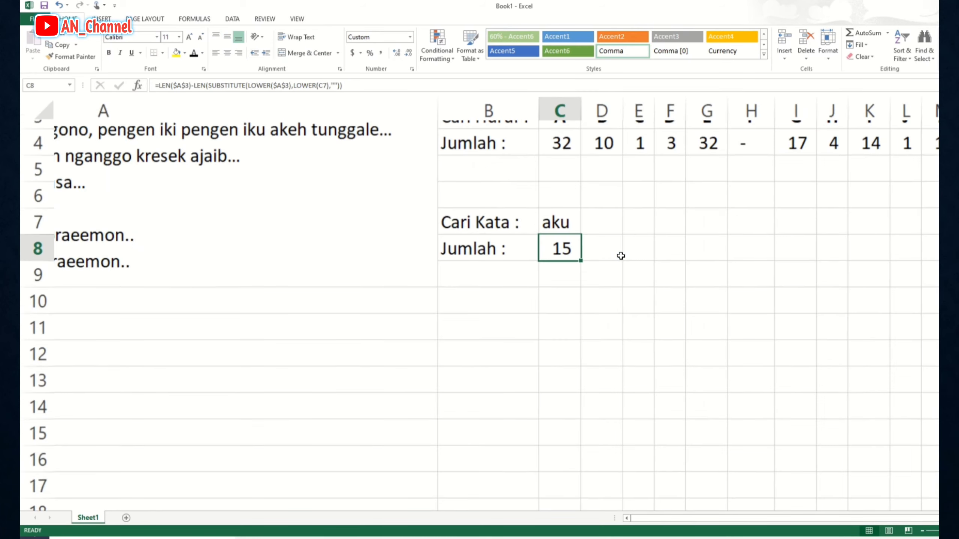
pyautogui.scroll(2, 620, 256)
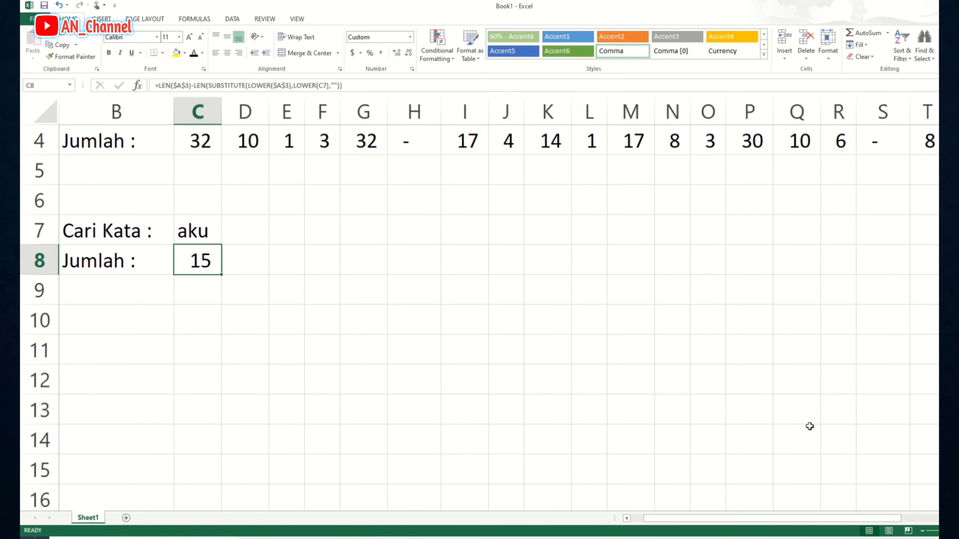
pyautogui.press('F2')
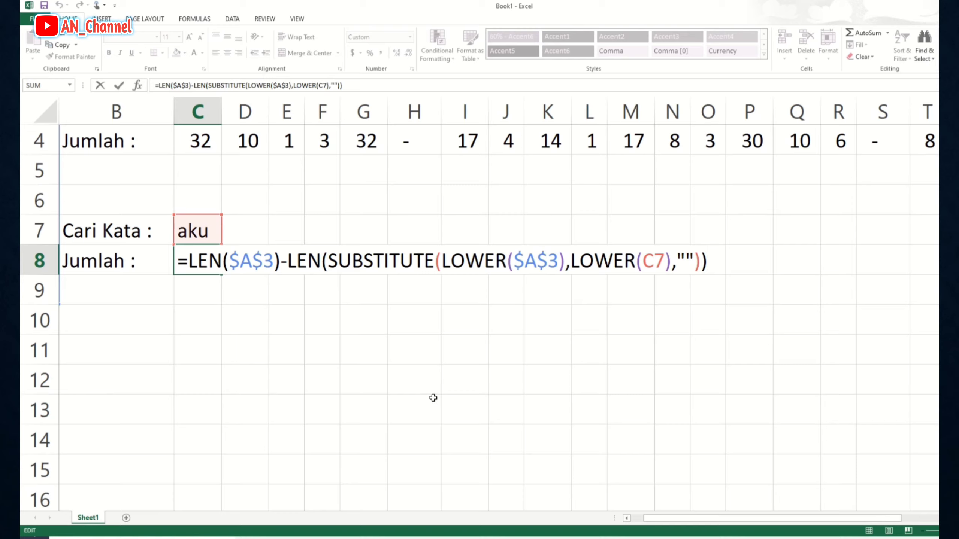
pyautogui.write('sum')
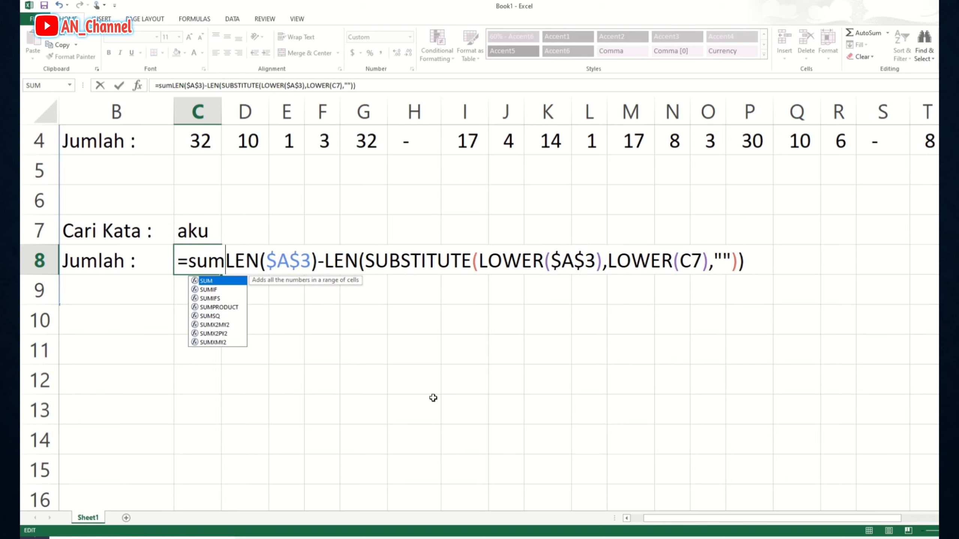
pyautogui.press('Tab')
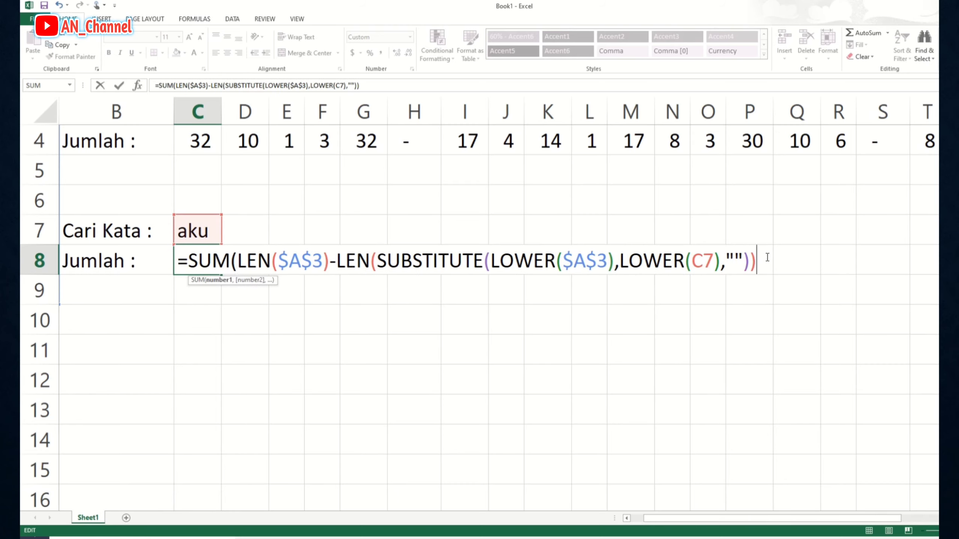
pyautogui.write(')')
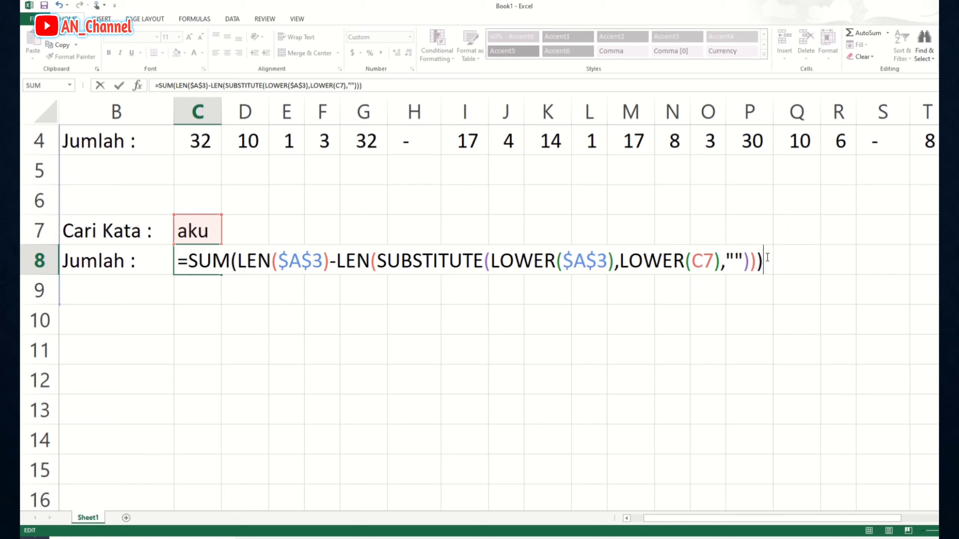
# Divide C8's SUM by LEN(C7) and enter the formula, keeping C8 selected
pyautogui.write('/len')
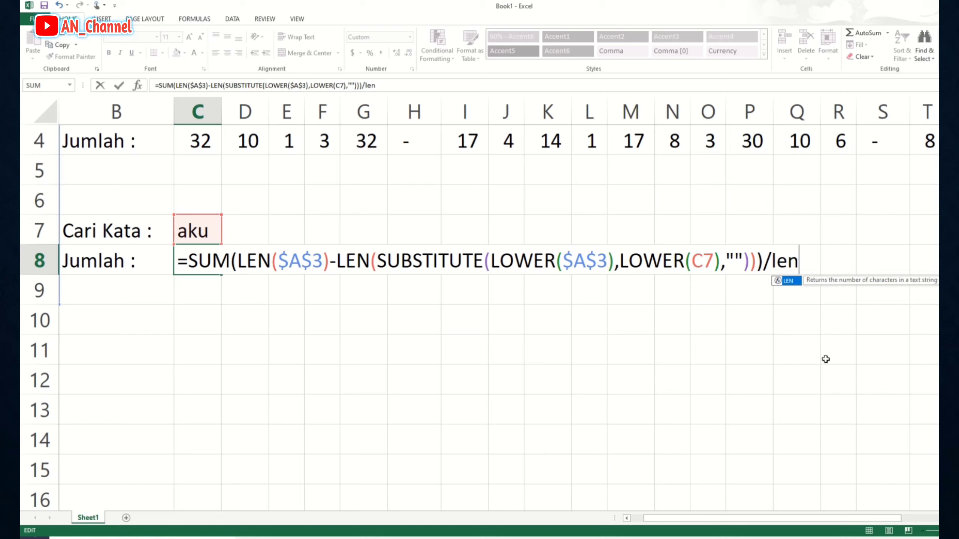
pyautogui.press('Tab')
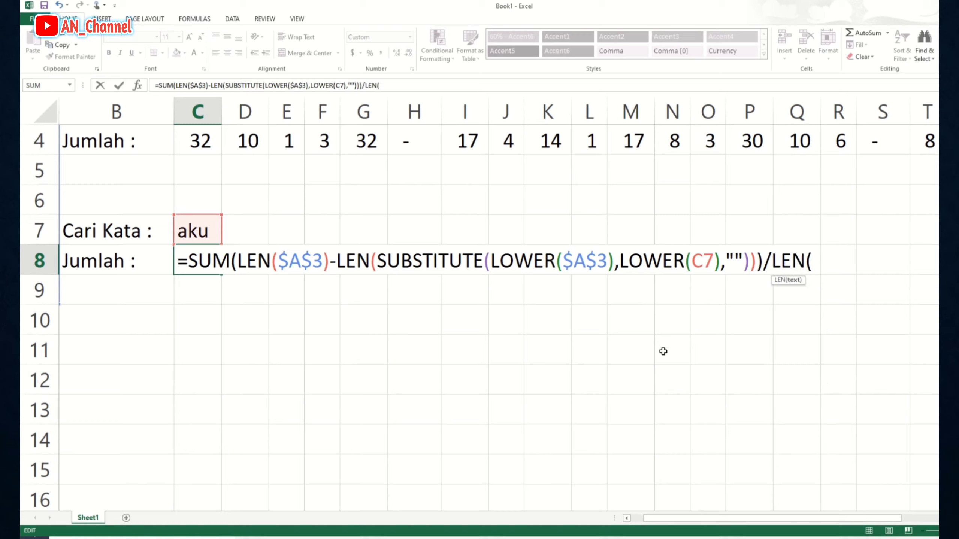
pyautogui.click(201, 232)
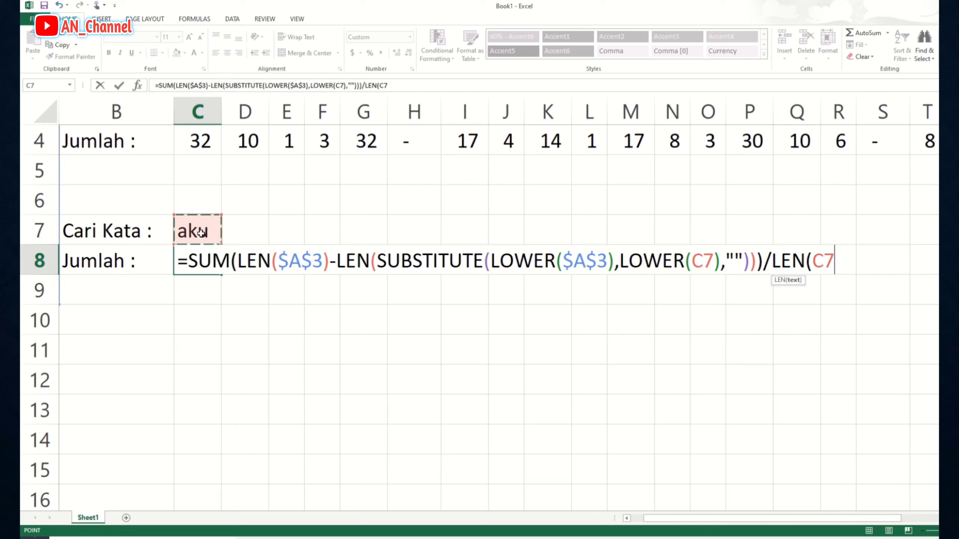
pyautogui.write(')')
pyautogui.press('Return')
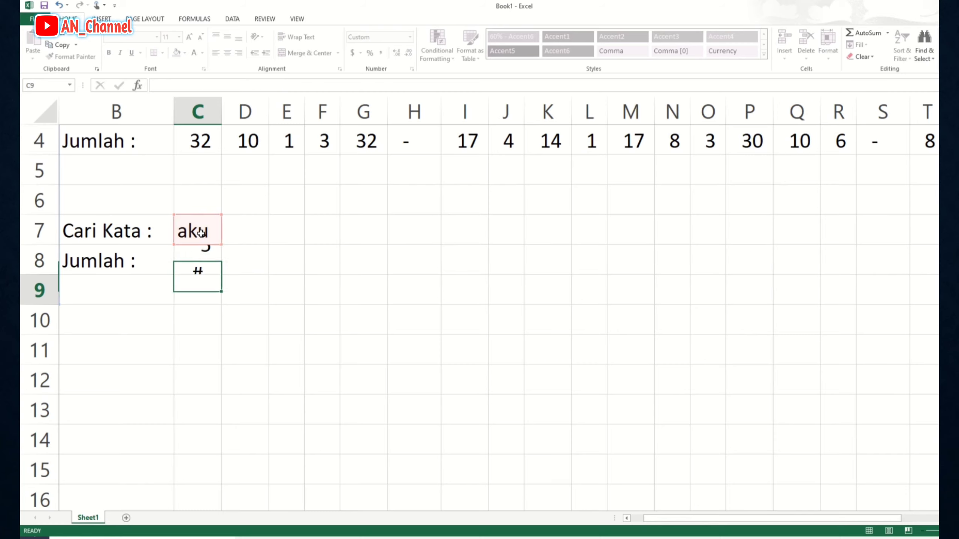
pyautogui.click(193, 260)
pyautogui.scroll(-5, 443, 316)
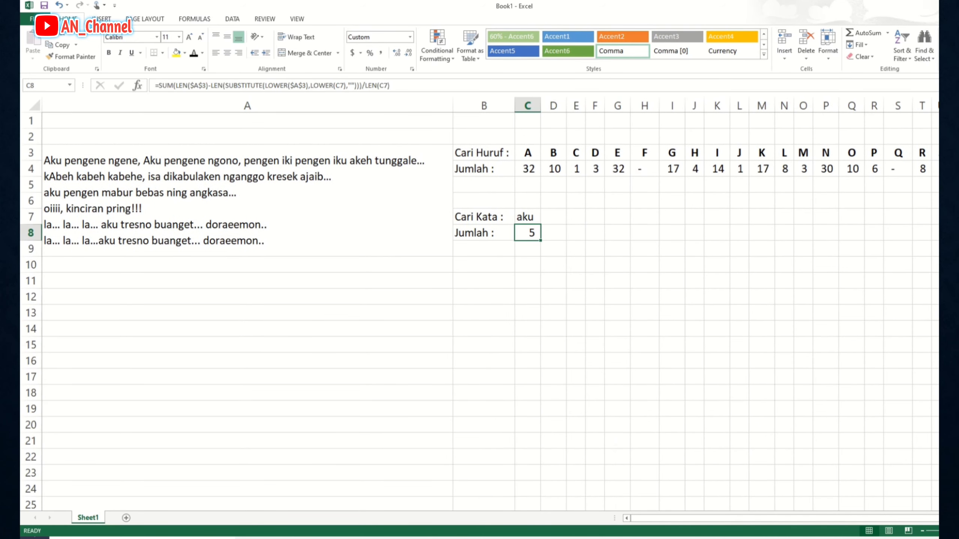
# Enter "la.." as a search word in D7 and copy C8's word-count formula to D8
pyautogui.click(557, 218)
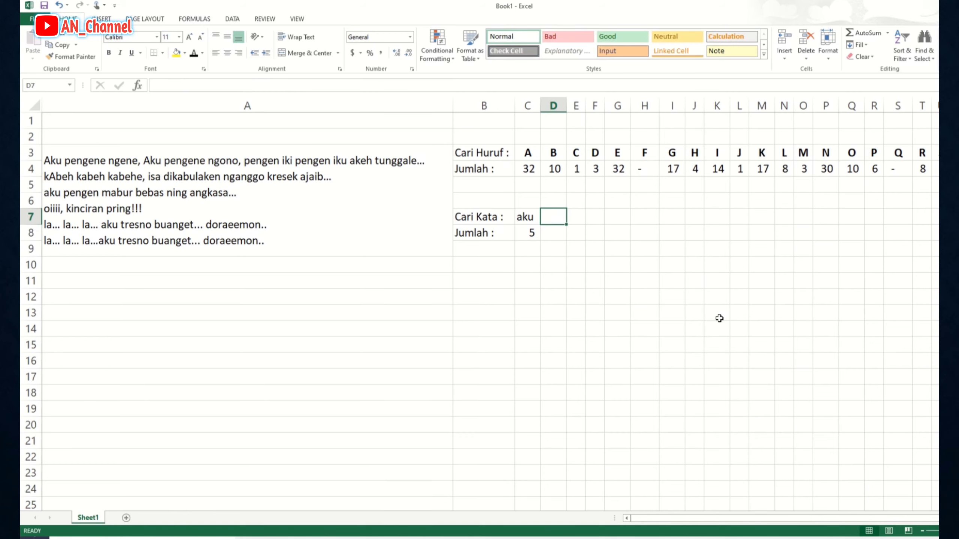
pyautogui.write('la..')
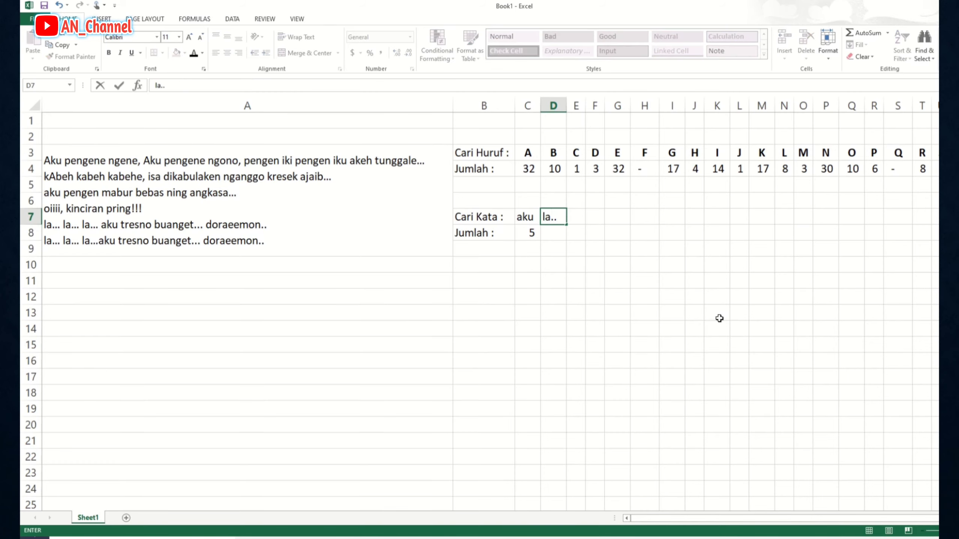
pyautogui.press('Return')
pyautogui.press('Left')
pyautogui.hotkey('ctrl', 'c')
pyautogui.press('Right')
pyautogui.hotkey('ctrl', 'v')
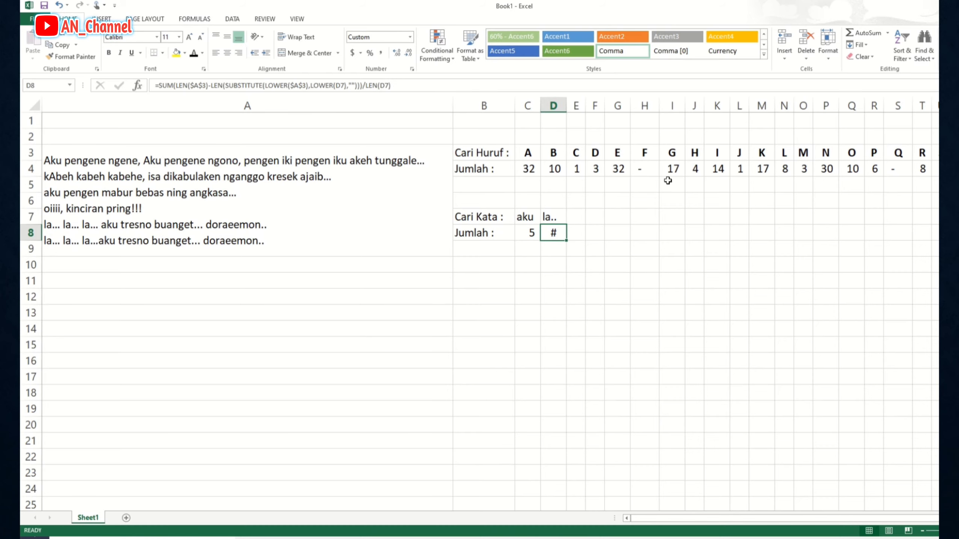
# Widen column D and change the search word in D7 to "la..."
pyautogui.moveTo(566, 105); pyautogui.dragTo(582, 105)
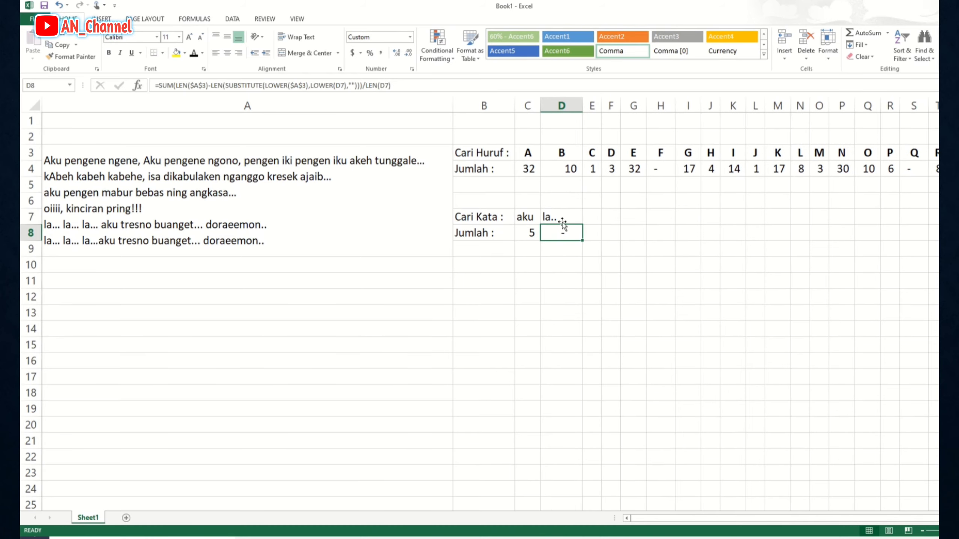
pyautogui.doubleClick(563, 218)
pyautogui.write('.')
pyautogui.press('Return')
# Widen column E considerably and enter "dora" as a search word in E7
pyautogui.moveTo(601, 106); pyautogui.dragTo(664, 103)
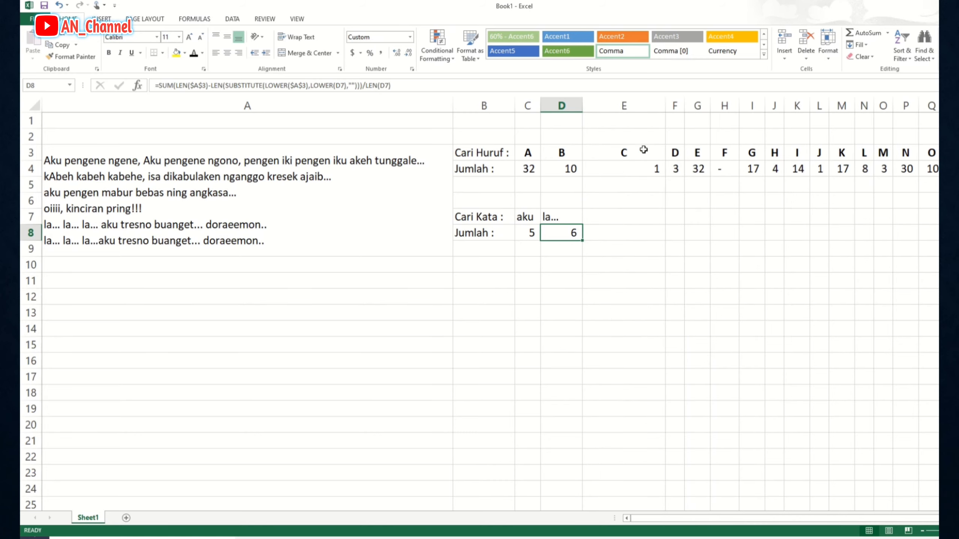
pyautogui.click(614, 219)
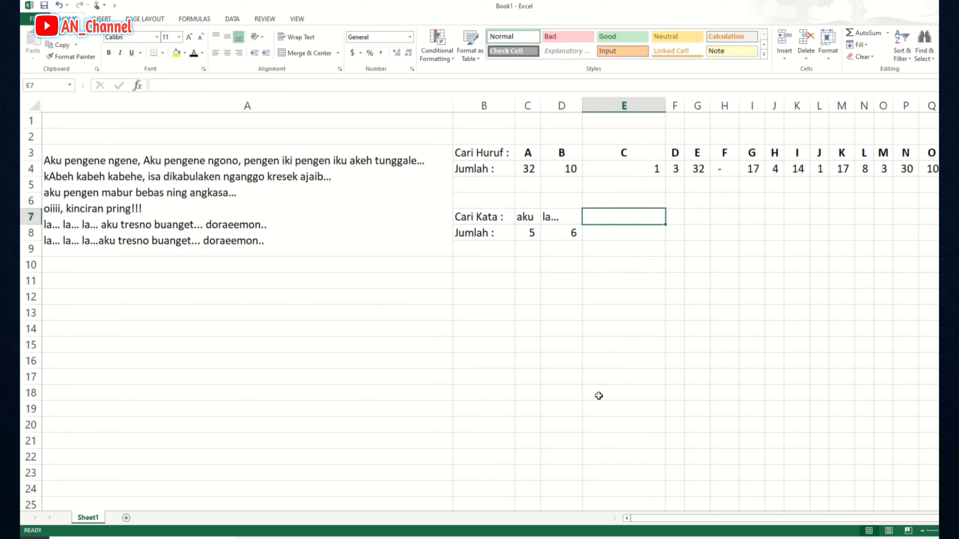
pyautogui.write('dora')
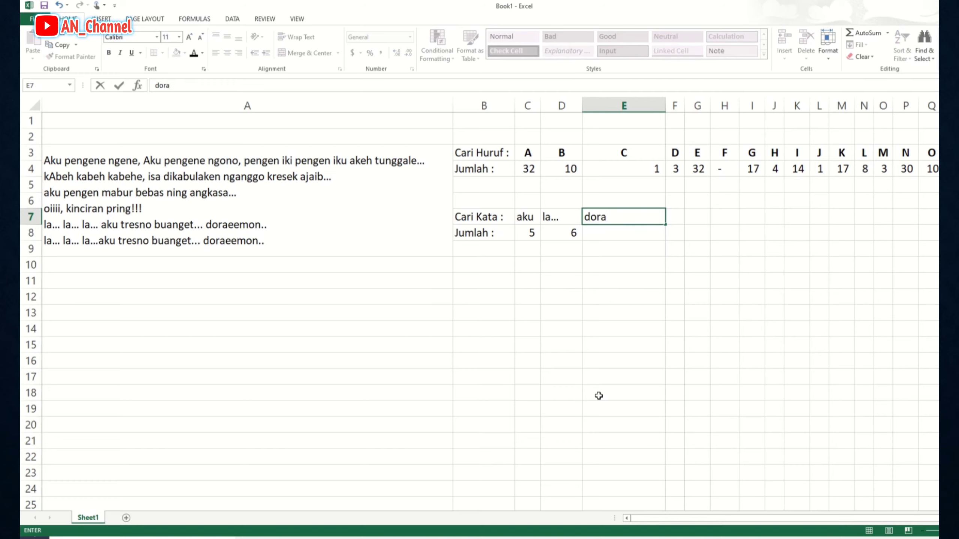
pyautogui.write('eemo')
pyautogui.press('BackSpace')
pyautogui.press('BackSpace')
pyautogui.press('BackSpace')
pyautogui.press('Return')
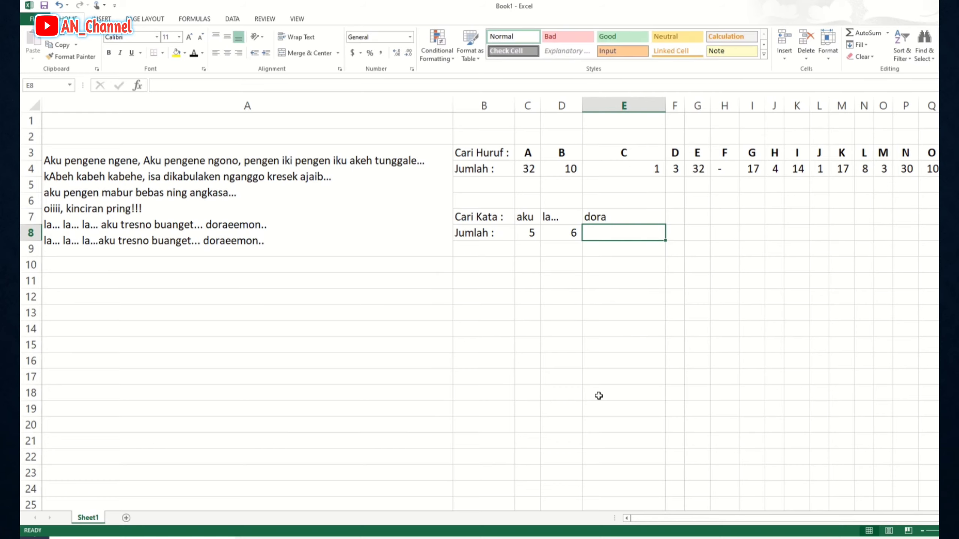
# Copy D8's word-count formula to E8 for the word "dora"
pyautogui.press('Left')
pyautogui.hotkey('ctrl', 'c')
pyautogui.press('Right')
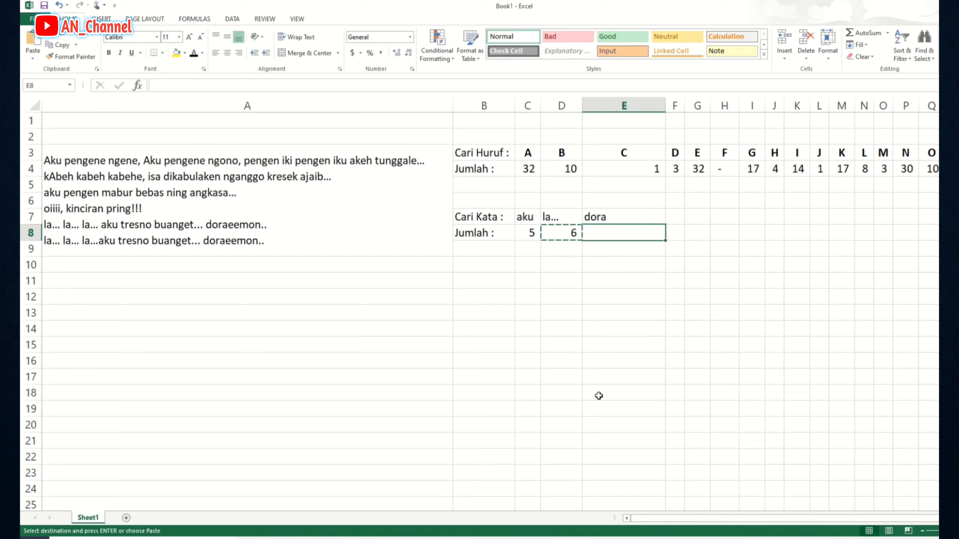
pyautogui.press('Return')
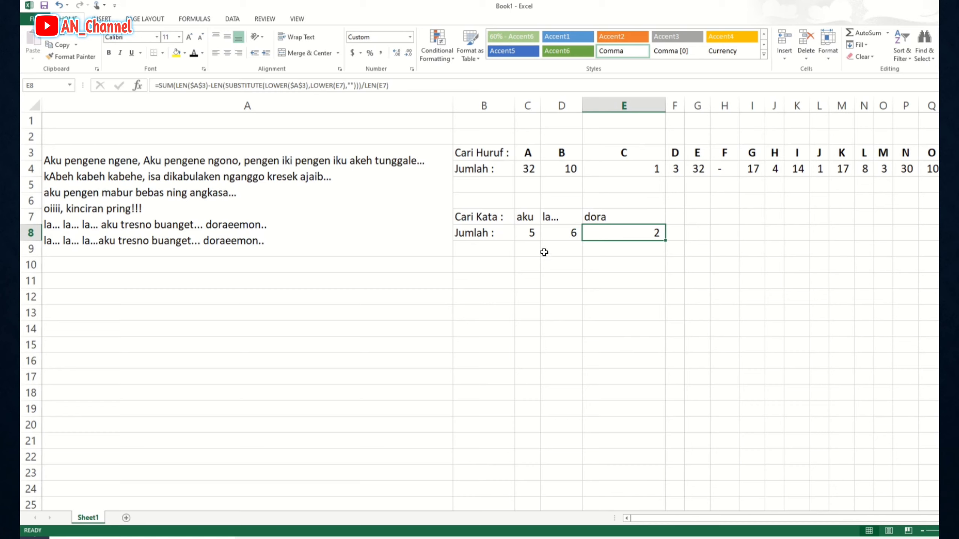
# Copy the merged lyrics cell A3 and paste it directly below as further blocks starting at A10, A17 and A24
pyautogui.click(228, 220)
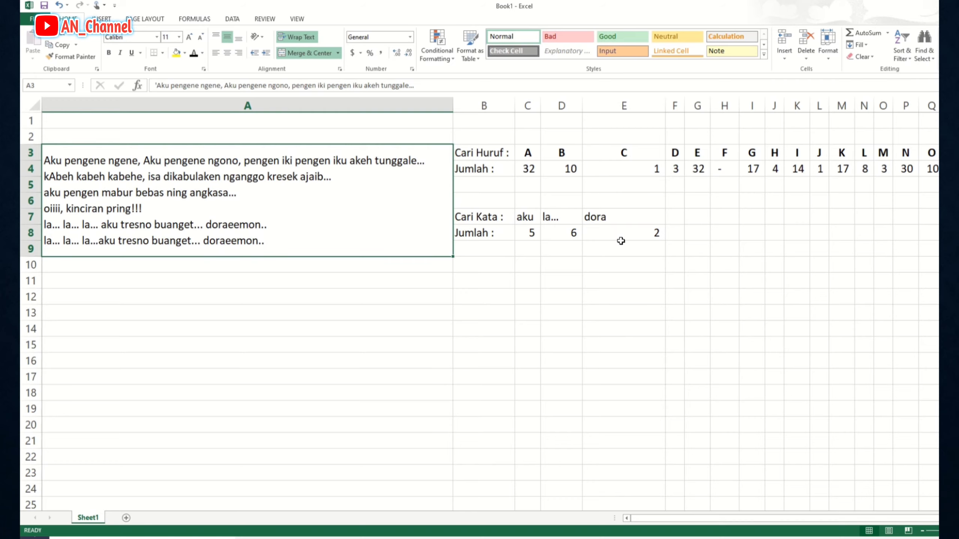
pyautogui.click(655, 303)
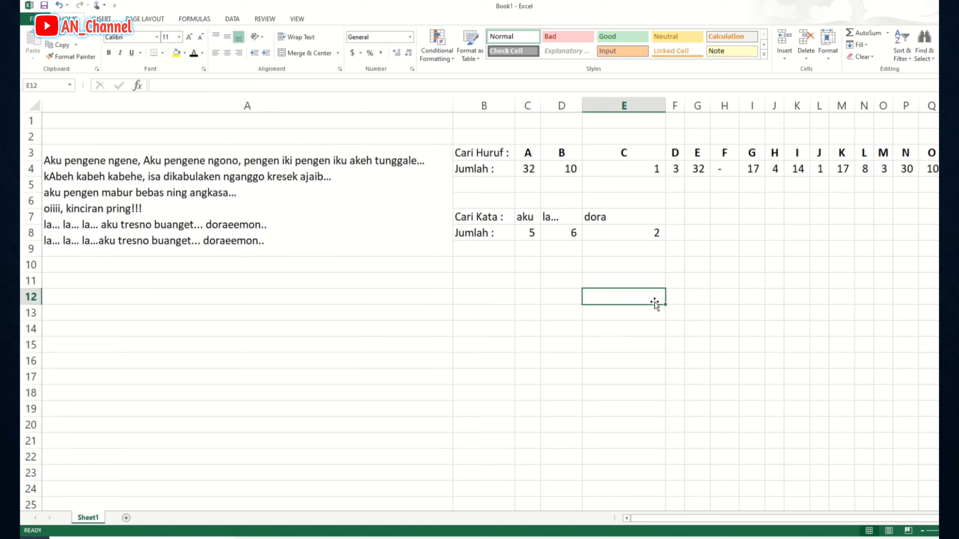
pyautogui.click(338, 238)
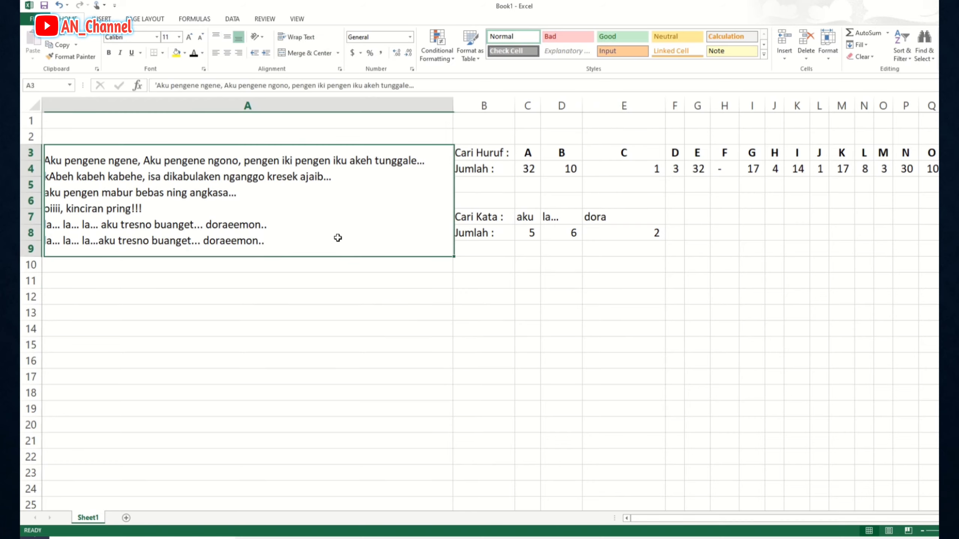
pyautogui.hotkey('ctrl', 'c')
pyautogui.press('Down')
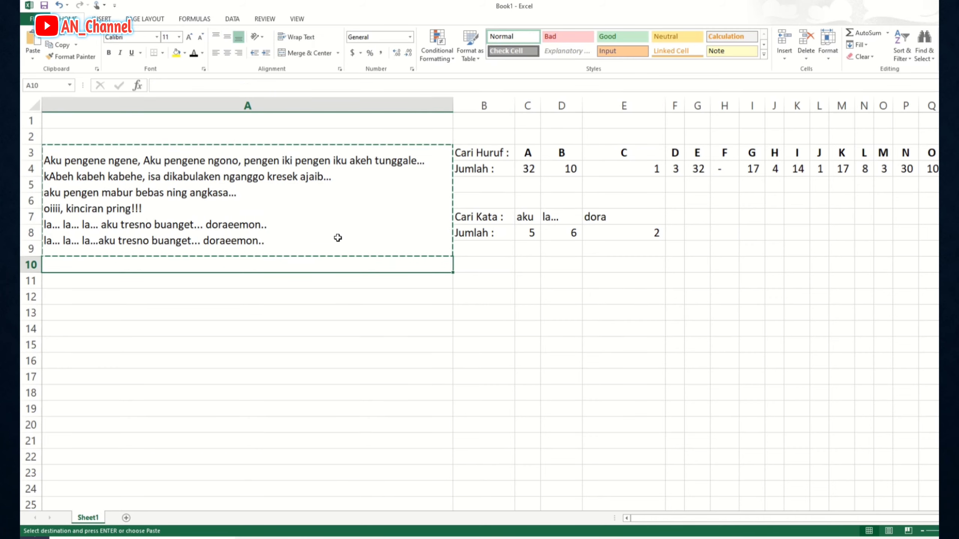
pyautogui.hotkey('ctrl', 'v')
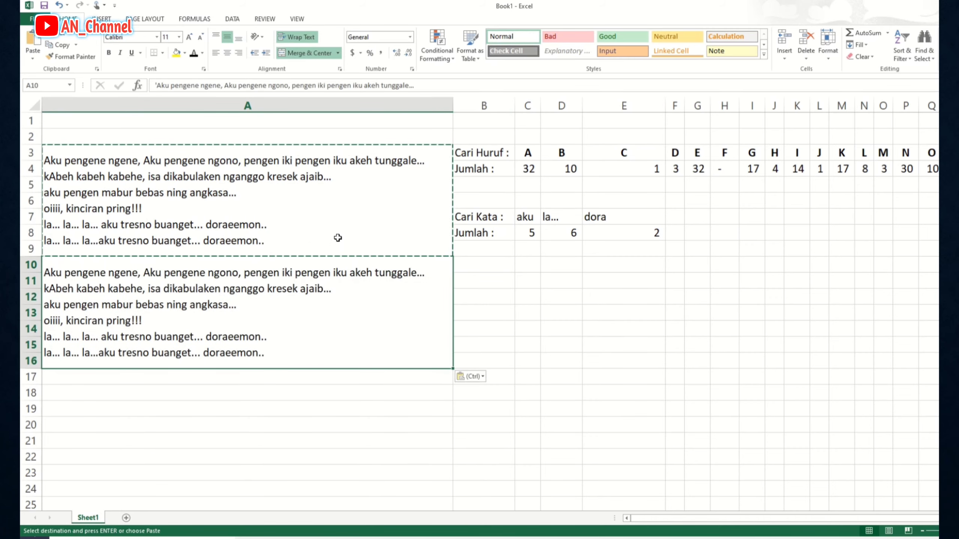
pyautogui.press('Down')
pyautogui.hotkey('ctrl', 'v')
pyautogui.press('Down')
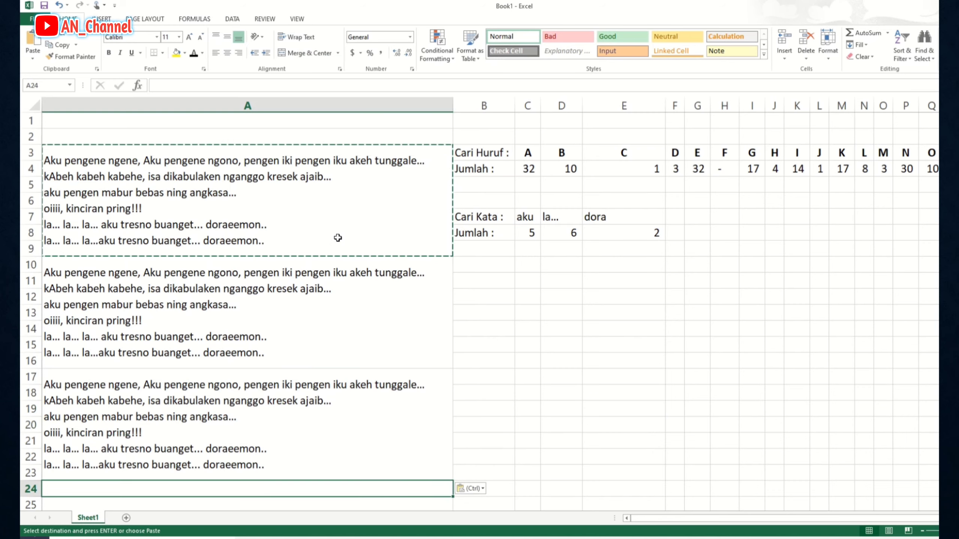
pyautogui.hotkey('ctrl', 'v')
pyautogui.press('Down')
pyautogui.hotkey('ctrl', 'v')
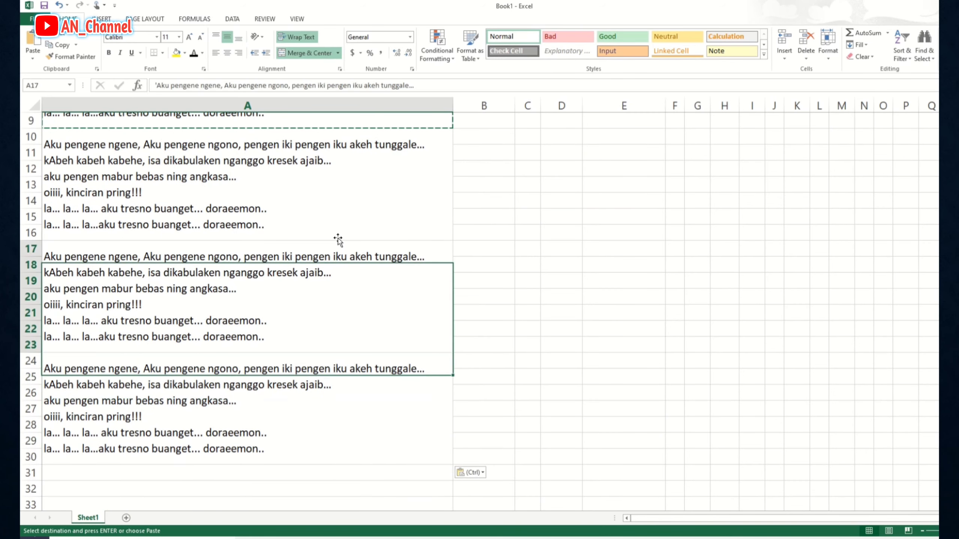
# Copy the labels "Cari Kata :" and "Jumlah :" from B7:B8 to B11:B12
pyautogui.hotkey('ctrl', 'Home')
pyautogui.press('Down')
pyautogui.press('Down')
pyautogui.press('Down')
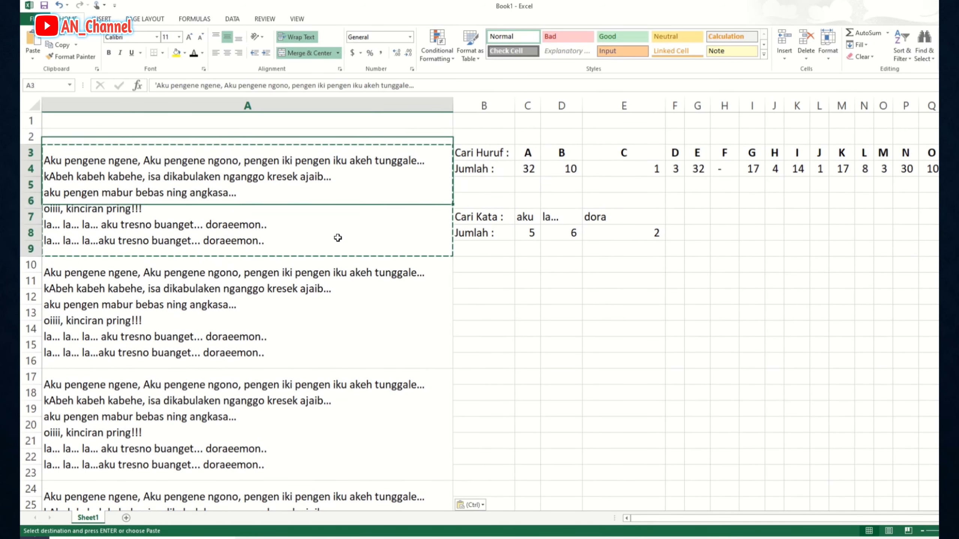
pyautogui.press('Right')
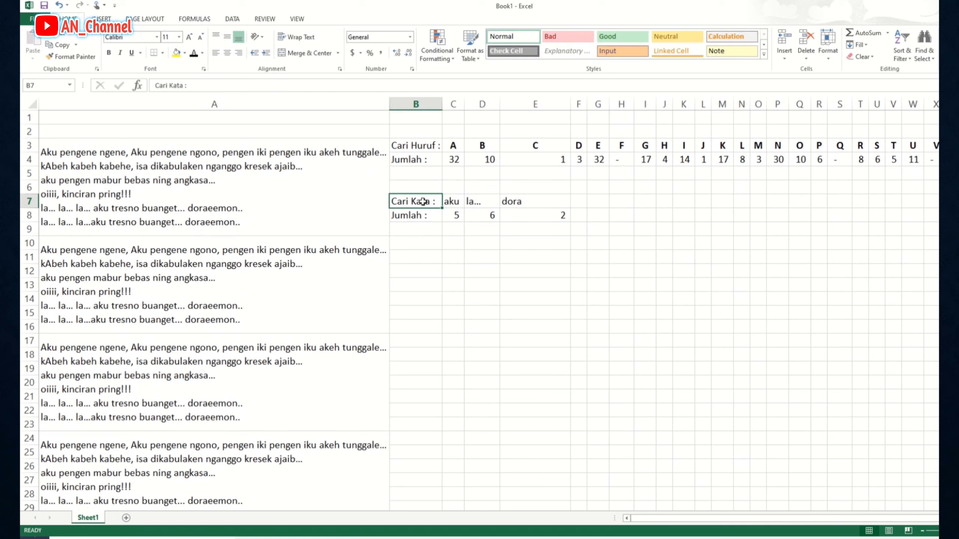
pyautogui.moveTo(422, 201); pyautogui.dragTo(423, 215)
pyautogui.hotkey('ctrl', 'c')
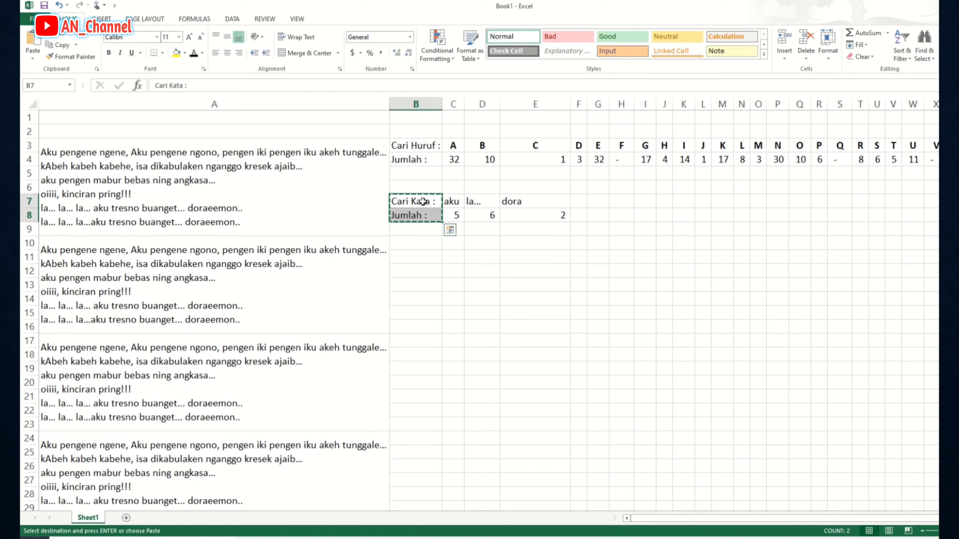
pyautogui.click(422, 267)
pyautogui.hotkey('ctrl', 'v')
pyautogui.press('Escape')
# Copy the search word "aku" and its count formula from C7:C8 to C11:C12
pyautogui.press('Right')
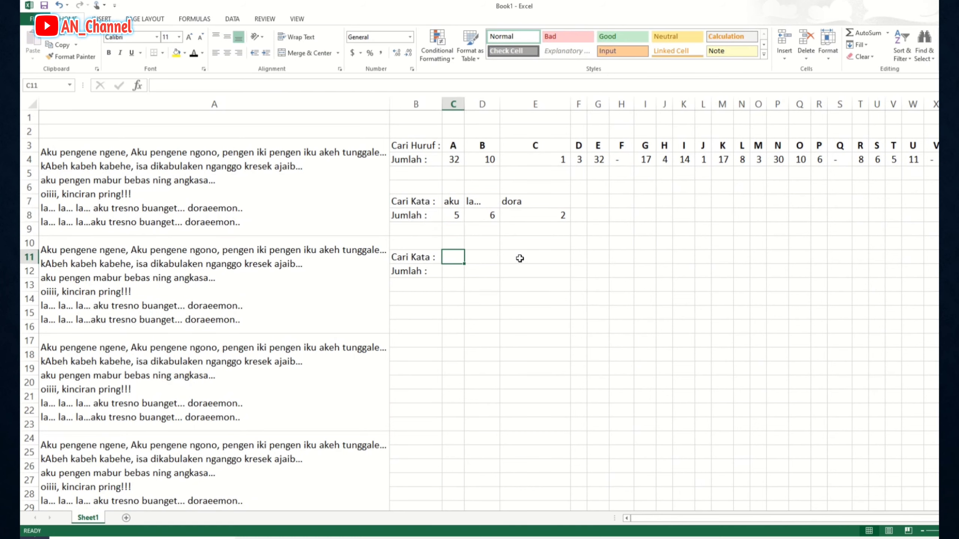
pyautogui.press('Up')
pyautogui.press('Up')
pyautogui.press('Up')
pyautogui.press('Up')
pyautogui.hotkey('shift', 'Down')
pyautogui.hotkey('ctrl', 'c')
pyautogui.press('Down')
pyautogui.press('Down')
pyautogui.press('Down')
pyautogui.press('Down')
pyautogui.press('Return')
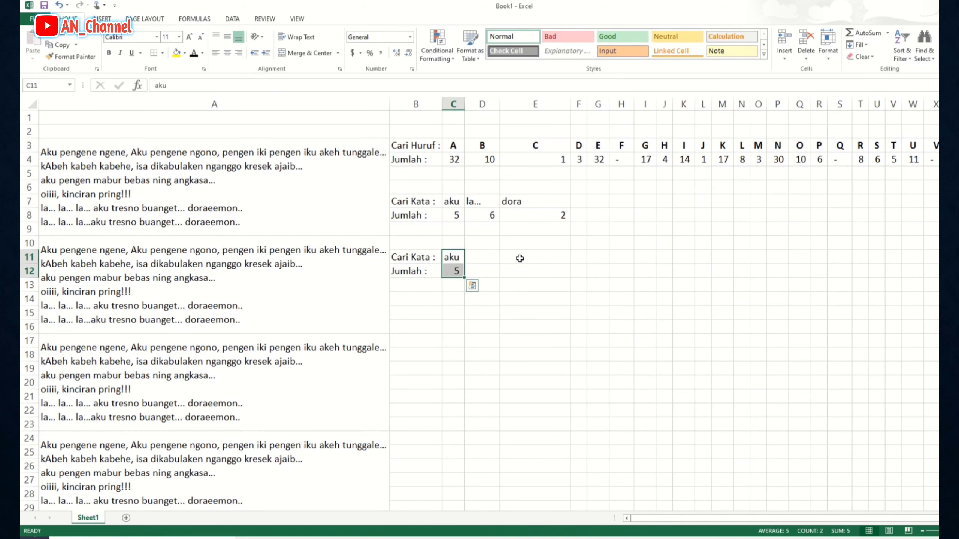
# In C12's formula, replace the first LEN function's $A$3 reference with the absolute range $A$3:$A$30 covering all lyric blocks
pyautogui.click(456, 272)
pyautogui.scroll(5, 610, 349)
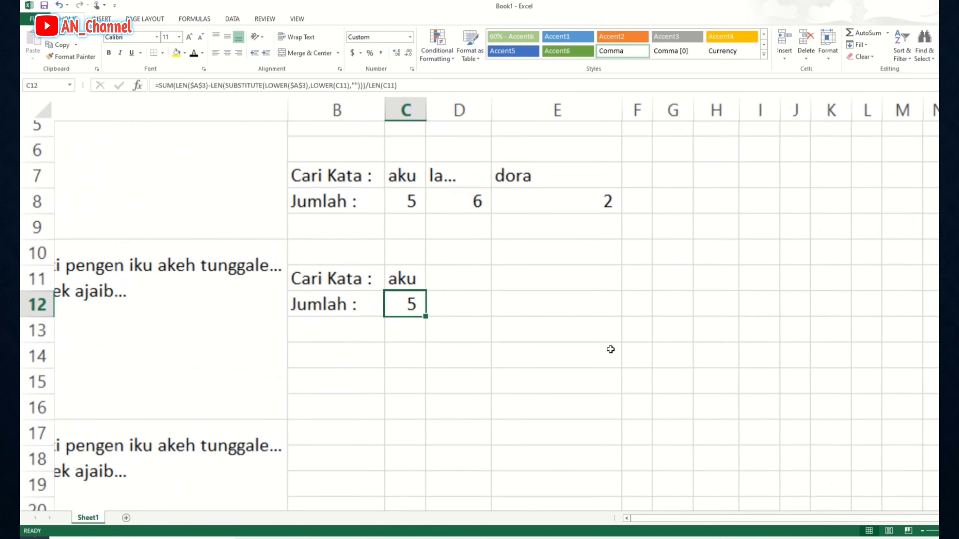
pyautogui.press('F2')
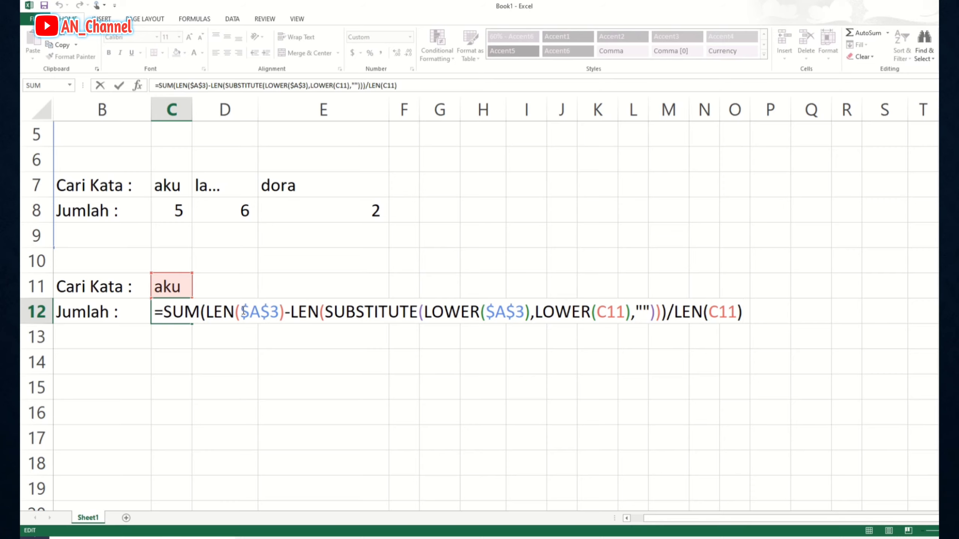
pyautogui.moveTo(241, 312); pyautogui.dragTo(279, 313)
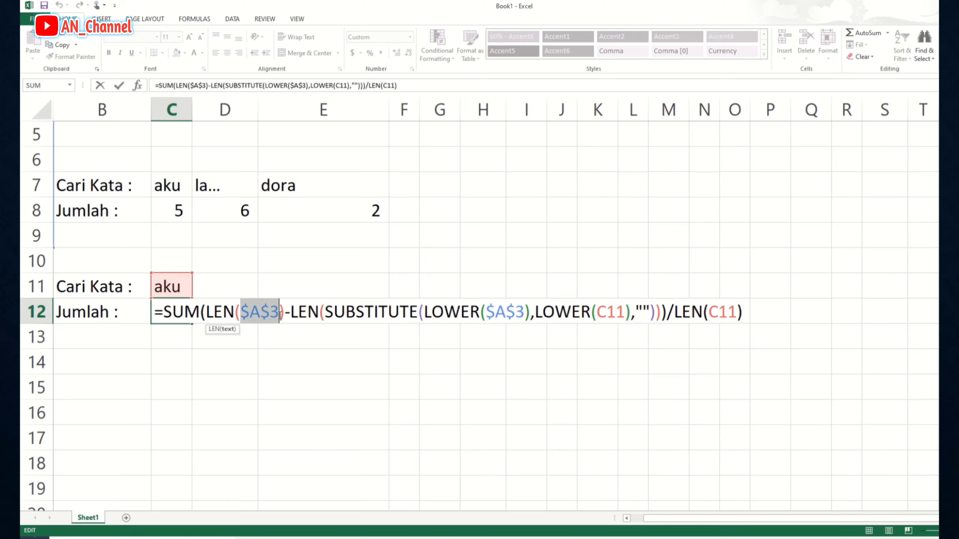
pyautogui.press('BackSpace')
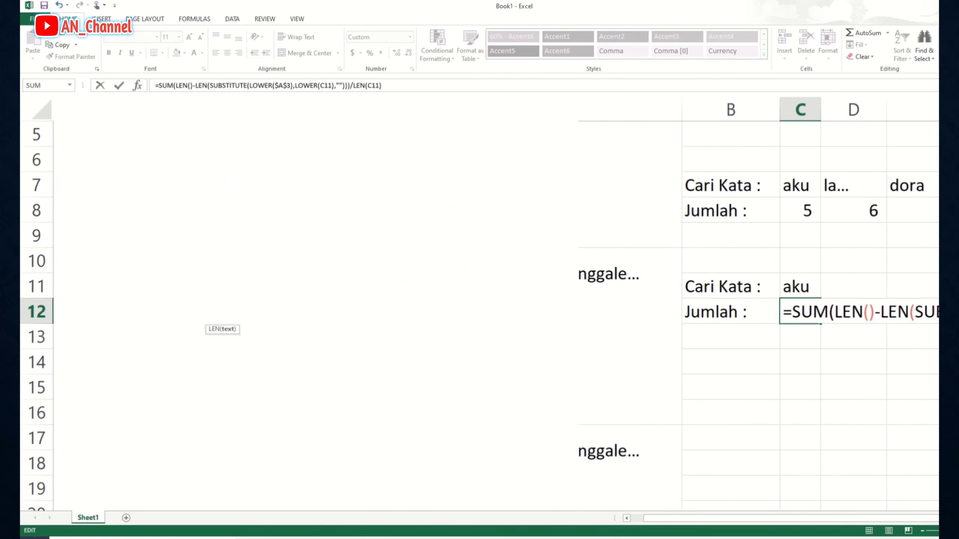
pyautogui.click(162, 193)
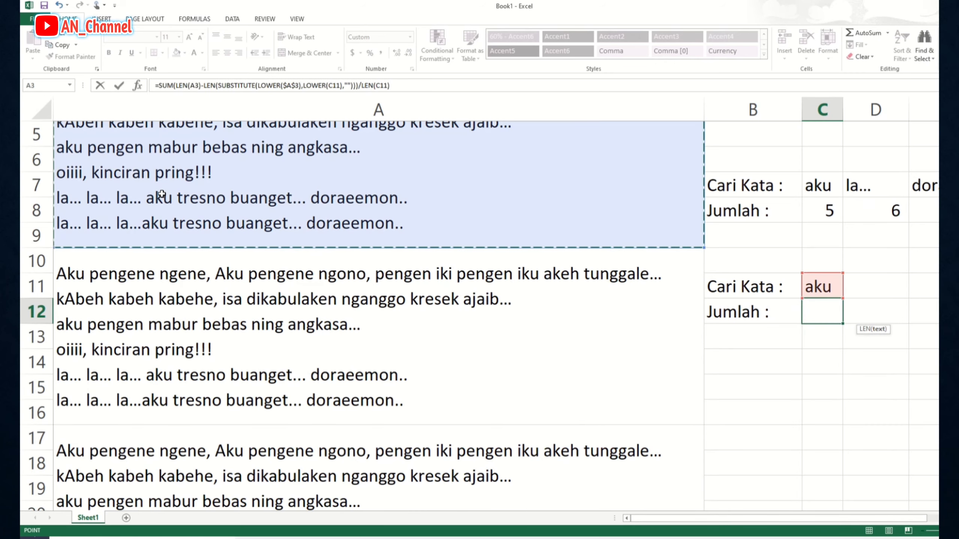
pyautogui.scroll(1, 162, 194)
pyautogui.hotkey('shift', 'Down')
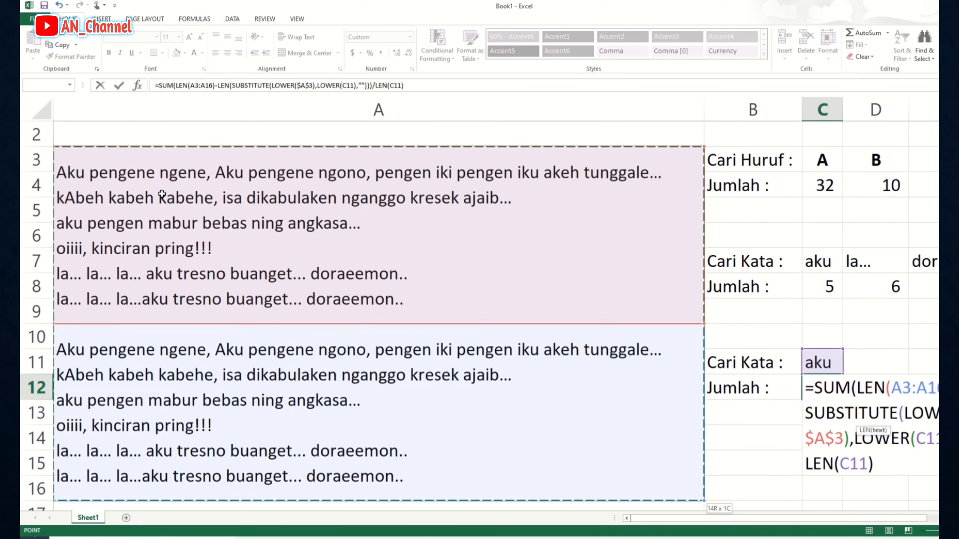
pyautogui.hotkey('shift', 'Down')
pyautogui.hotkey('shift', 'Down')
pyautogui.hotkey('shift', 'Down')
pyautogui.hotkey('shift', 'Down')
pyautogui.hotkey('shift', 'Down')
pyautogui.hotkey('shift', 'Down')
pyautogui.hotkey('shift', 'Down')
pyautogui.hotkey('shift', 'Down')
pyautogui.hotkey('shift', 'Down')
pyautogui.hotkey('shift', 'Down')
pyautogui.hotkey('shift', 'Down')
pyautogui.hotkey('shift', 'Down')
pyautogui.hotkey('shift', 'Down')
pyautogui.hotkey('shift', 'Down')
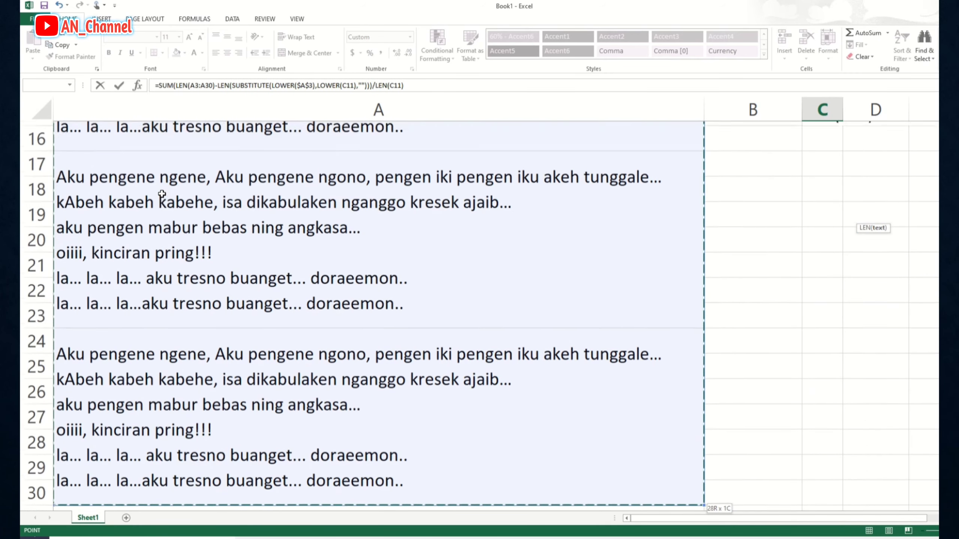
pyautogui.scroll(-1, 161, 194)
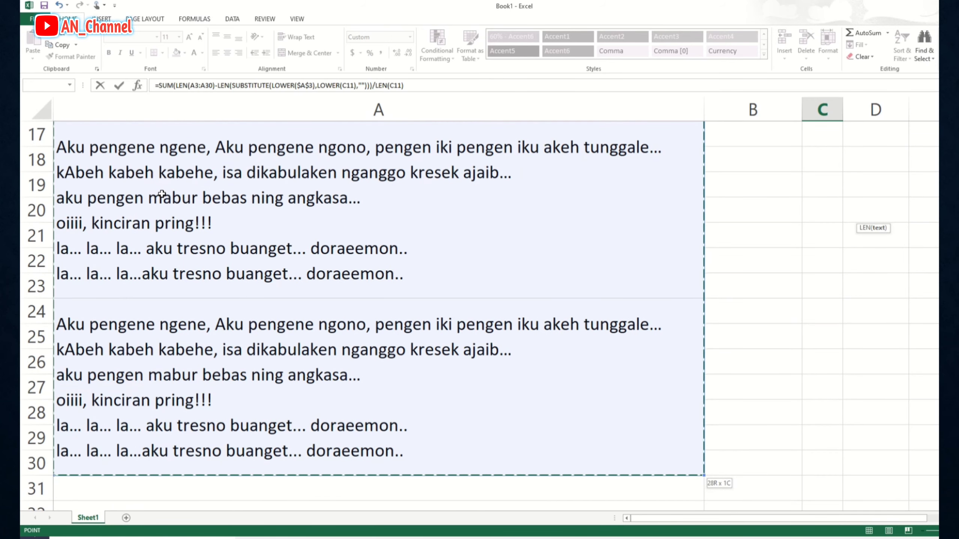
pyautogui.press('F4')
pyautogui.hscroll(10, 161, 194)
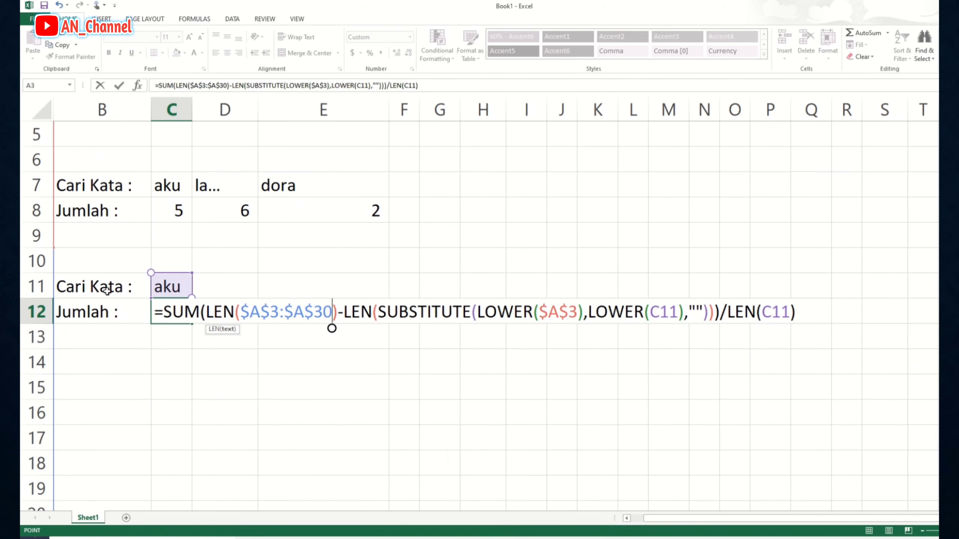
# Replace $A$3 inside C12's first LOWER function with $A$3:$A$30 and enter the formula as an array formula
pyautogui.moveTo(242, 312); pyautogui.dragTo(334, 318)
pyautogui.hotkey('ctrl', 'c')
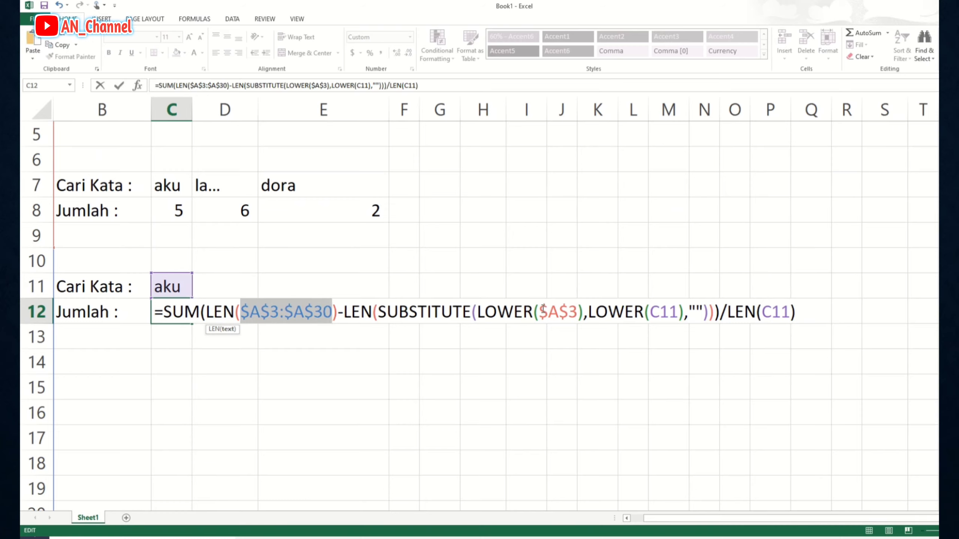
pyautogui.moveTo(540, 312); pyautogui.dragTo(577, 312)
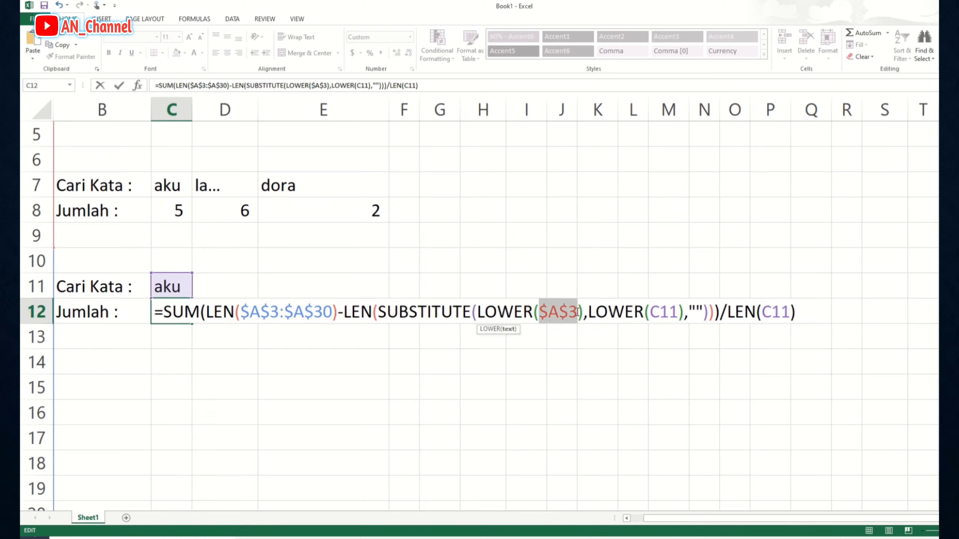
pyautogui.hotkey('ctrl', 'v')
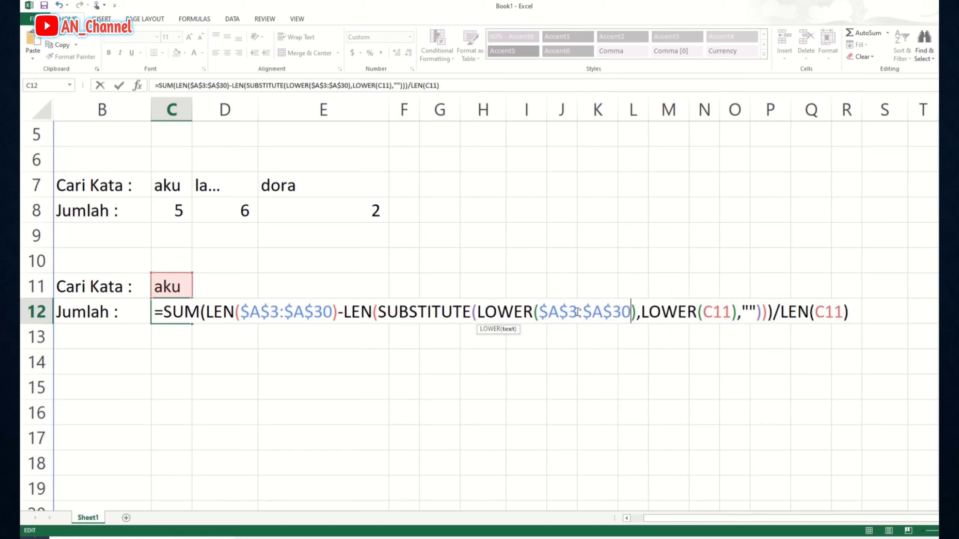
pyautogui.click(854, 314)
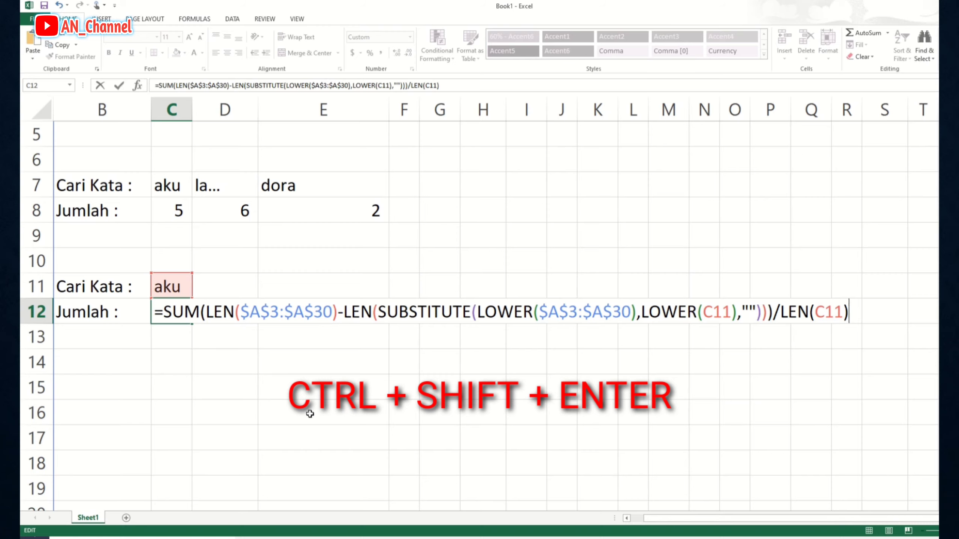
pyautogui.hotkey('ctrl', 'shift', 'Return')
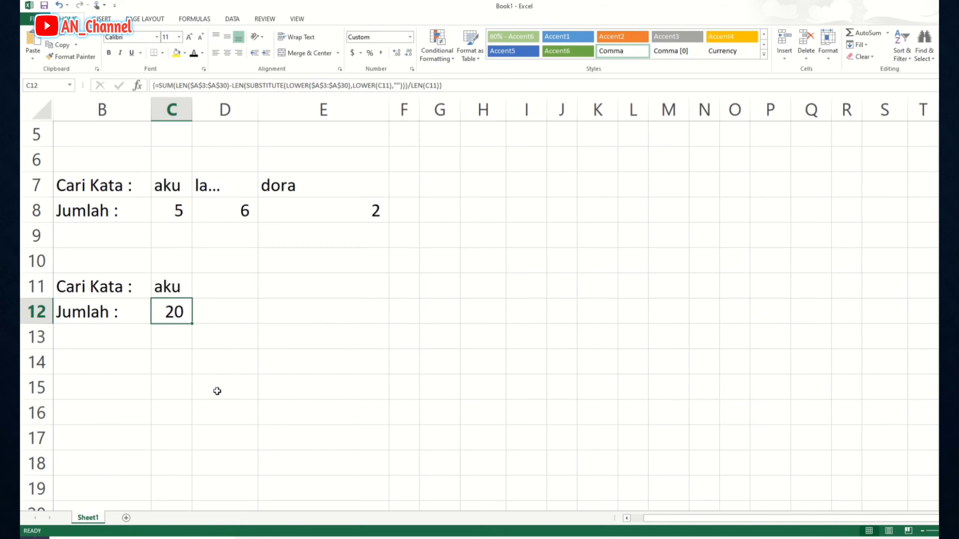
# Copy the search words "aku", "la..." and "dora" from C7:E7 to C11:E11
pyautogui.scroll(-3, 217, 391)
pyautogui.scroll(-3, 217, 391)
pyautogui.hscroll(-3, 217, 391)
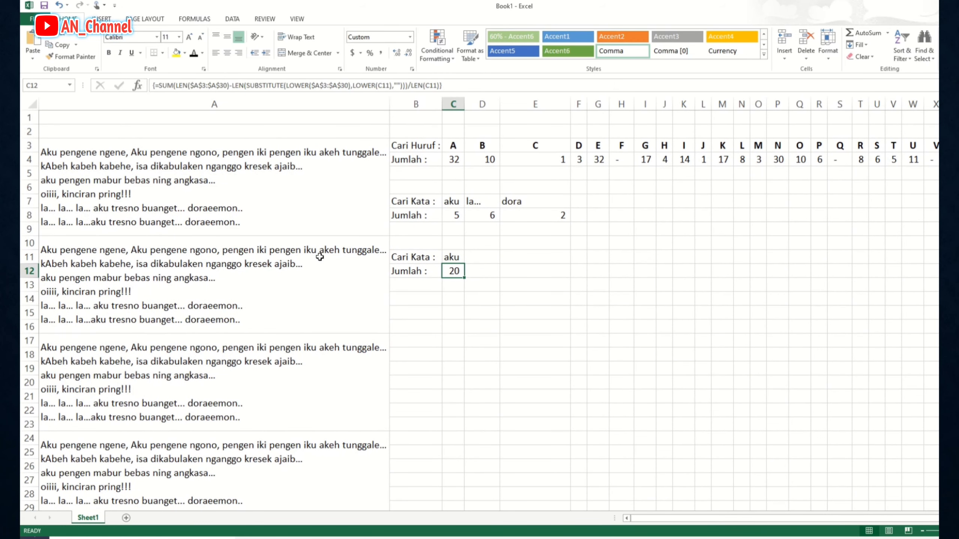
pyautogui.press('Left')
pyautogui.press('Left')
pyautogui.press('Up')
pyautogui.press('Up')
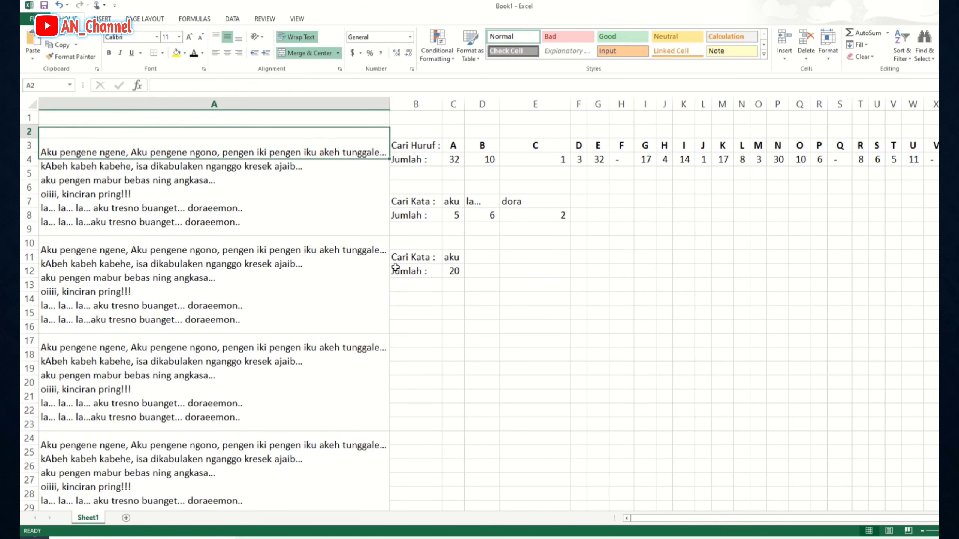
pyautogui.press('Down')
pyautogui.press('Down')
pyautogui.press('Right')
pyautogui.press('Right')
pyautogui.press('Up')
pyautogui.press('Up')
pyautogui.press('Up')
pyautogui.hotkey('shift', 'Right')
pyautogui.hotkey('shift', 'Right')
pyautogui.hotkey('ctrl', 'c')
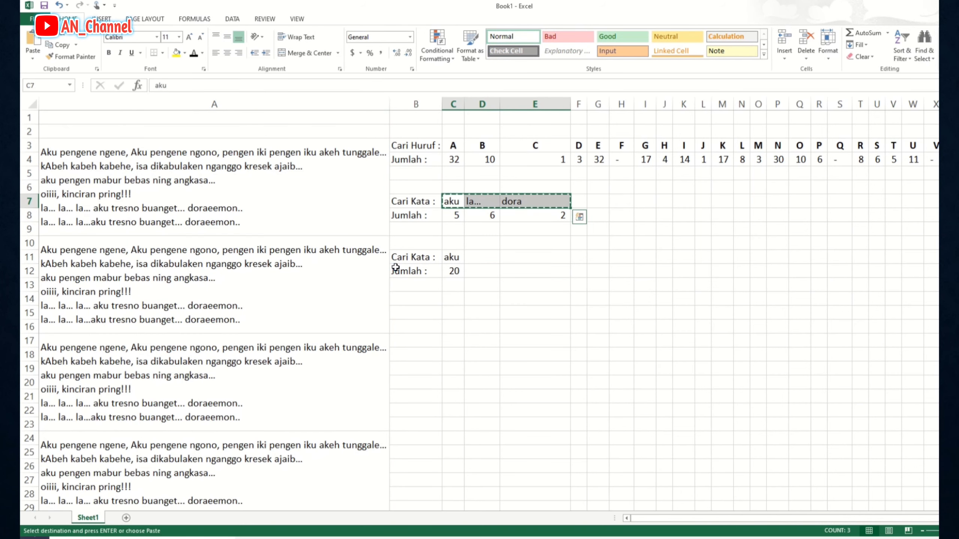
pyautogui.press('Down')
pyautogui.press('Down')
pyautogui.press('Down')
pyautogui.press('Down')
pyautogui.hotkey('ctrl', 'v')
# Copy C12's array formula to D12:E12 for the words "la..." and "dora"
pyautogui.press('Down')
pyautogui.hotkey('ctrl', 'c')
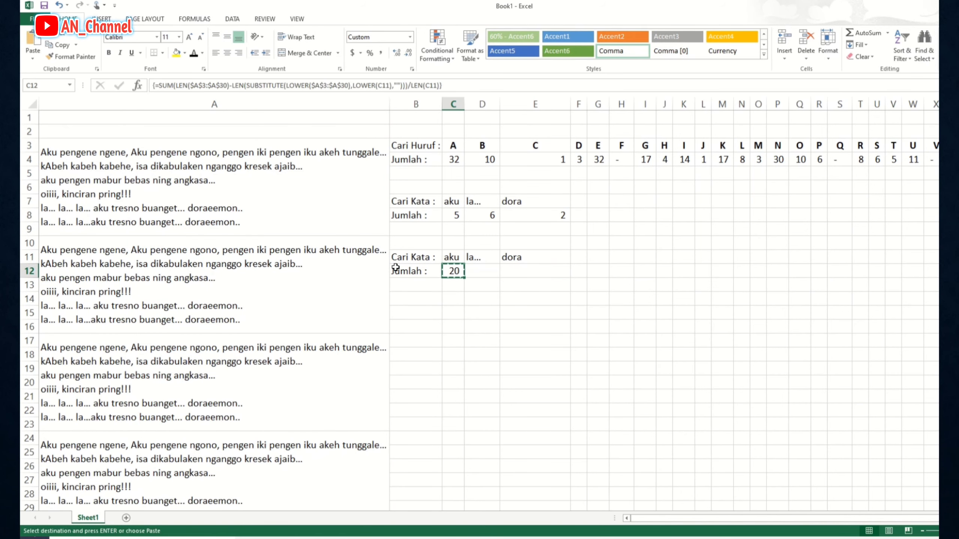
pyautogui.press('Right')
pyautogui.hotkey('shift', 'Right')
pyautogui.hotkey('ctrl', 'v')
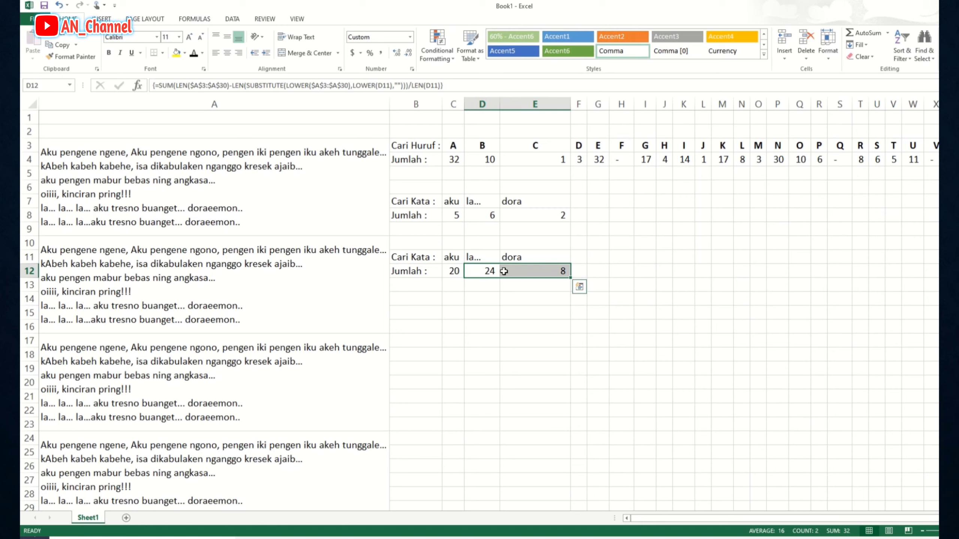
pyautogui.hotkey('shift', 'Left')
pyautogui.click(521, 271)
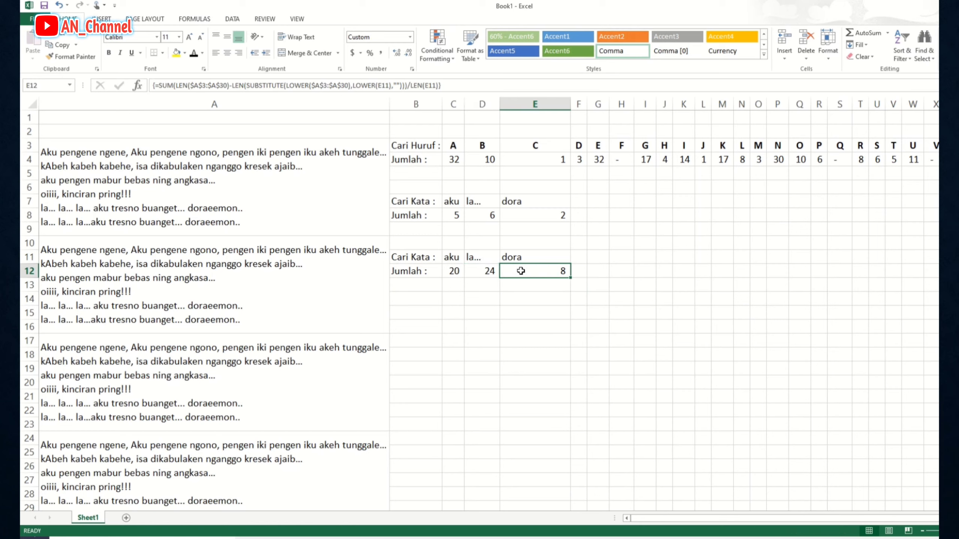
pyautogui.click(212, 210)
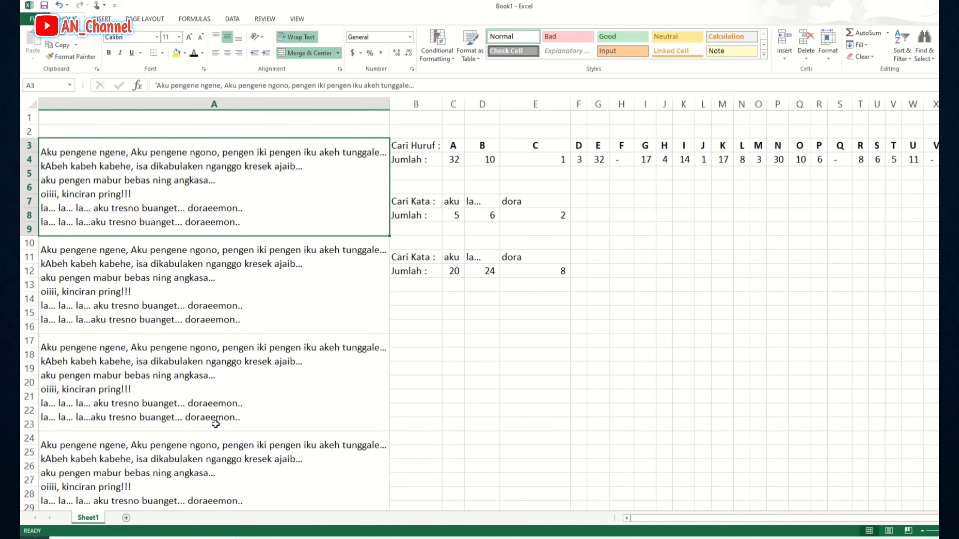
pyautogui.scroll(-3, 216, 424)
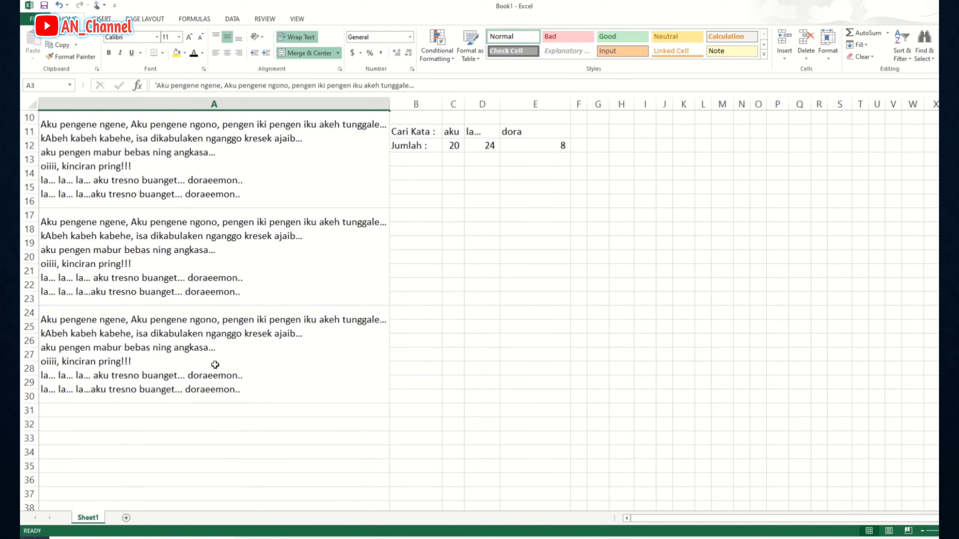
pyautogui.scroll(3, 364, 379)
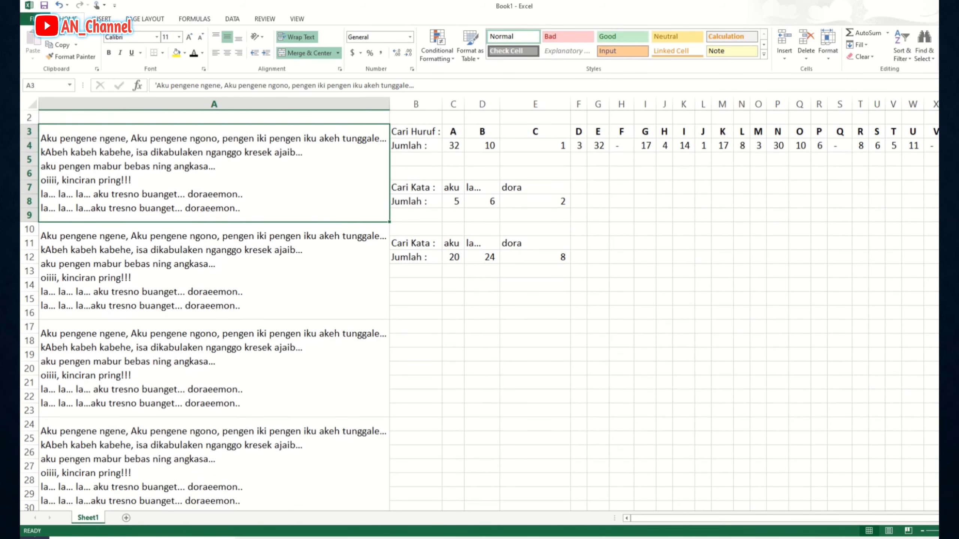
pyautogui.scroll(1, 363, 378)
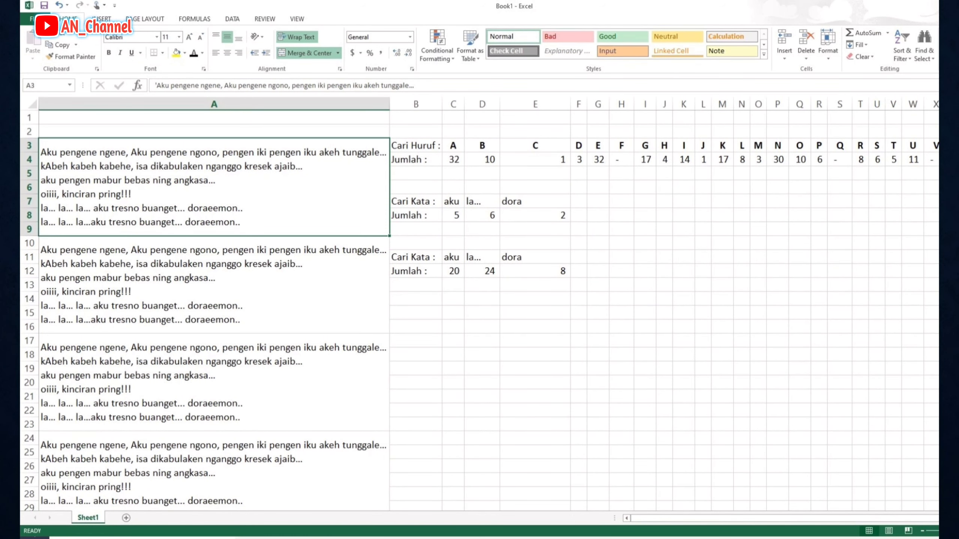
pyautogui.click(459, 272)
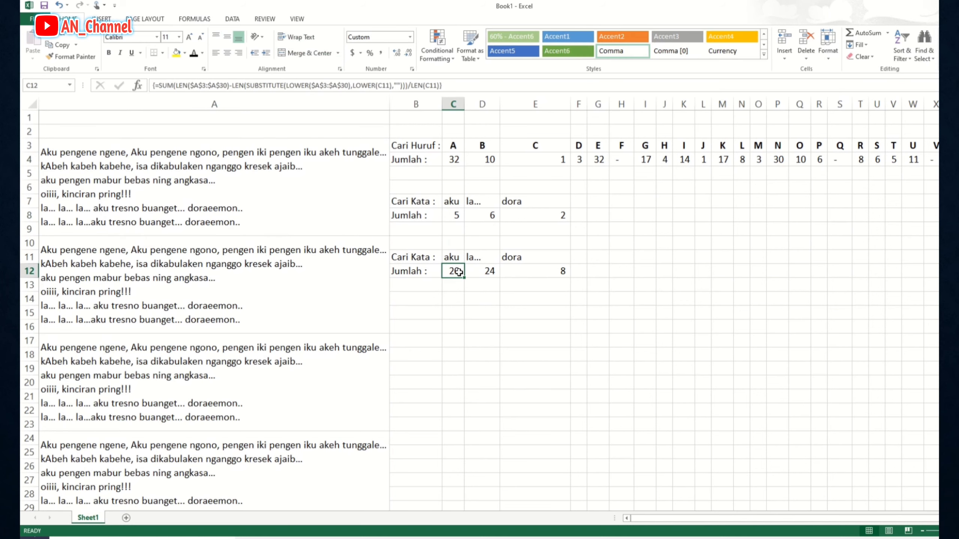
# Copy the word-count table B11:E12, including its array formulas, to B15:E16
pyautogui.click(415, 259)
pyautogui.keyDown('shift'); pyautogui.click(515, 274); pyautogui.keyUp('shift')
pyautogui.hotkey('ctrl', 'c')
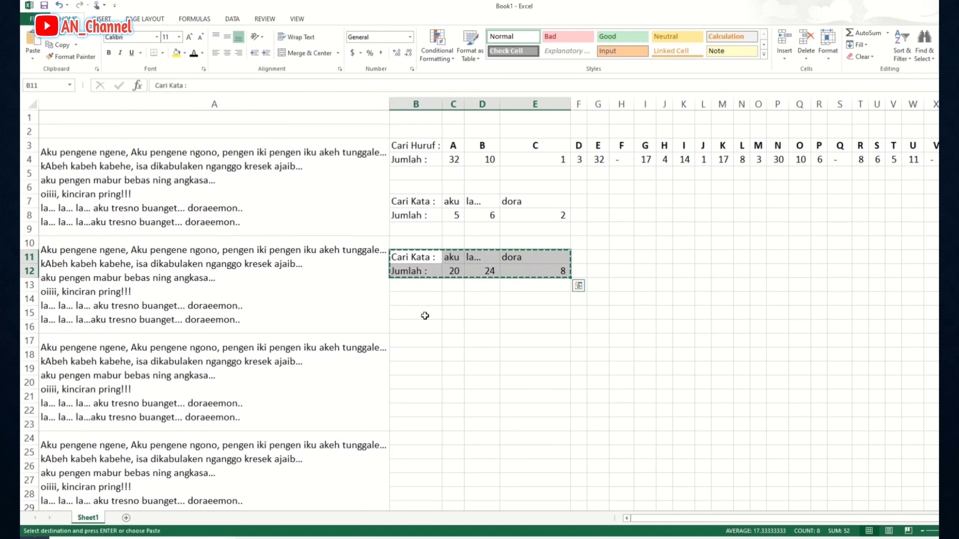
pyautogui.click(418, 315)
pyautogui.press('Return')
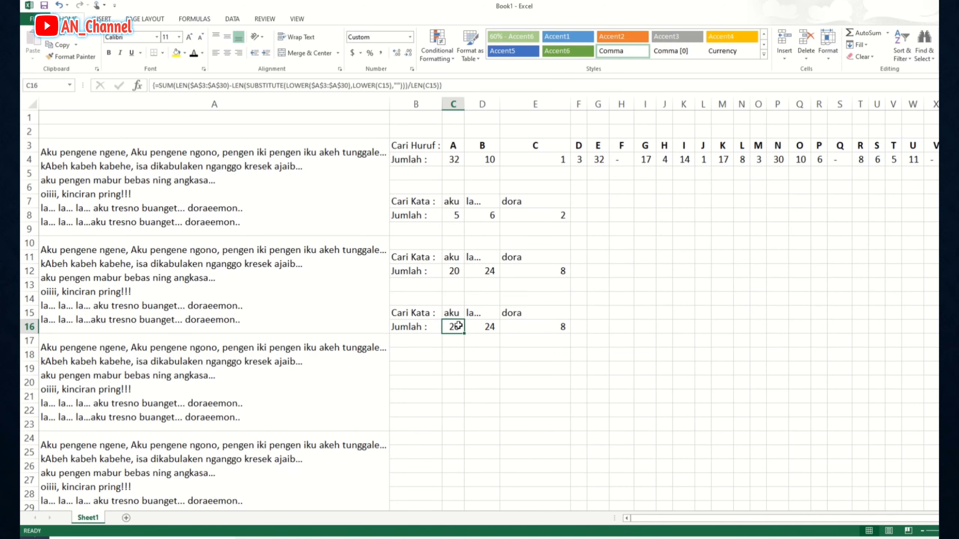
# Replace SUM with SUMPRODUCT in C16's word-count formula and enter it as a regular, non-array formula
pyautogui.keyDown('ctrl'); pyautogui.scroll(5, 458, 326); pyautogui.keyUp('ctrl')
pyautogui.press('F2')
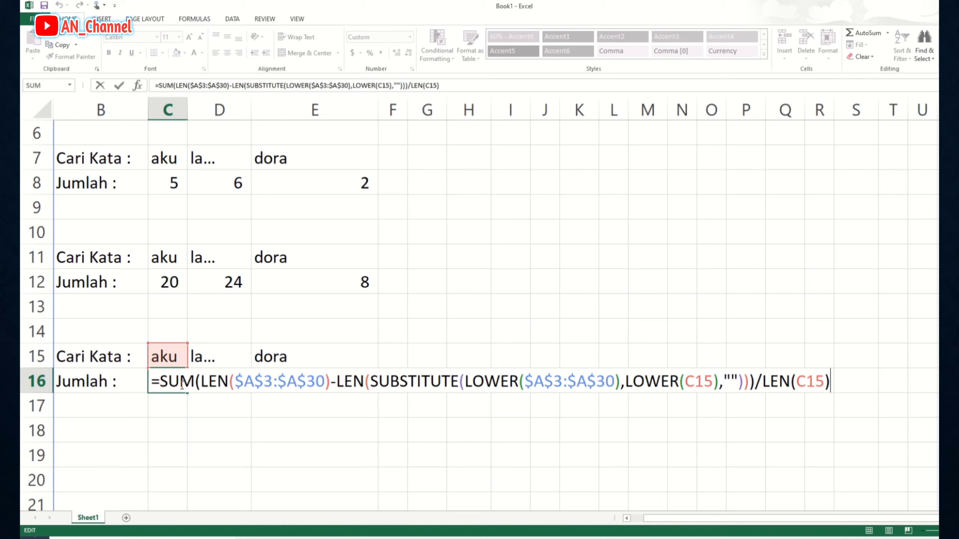
pyautogui.click(162, 381)
pyautogui.doubleClick(163, 380)
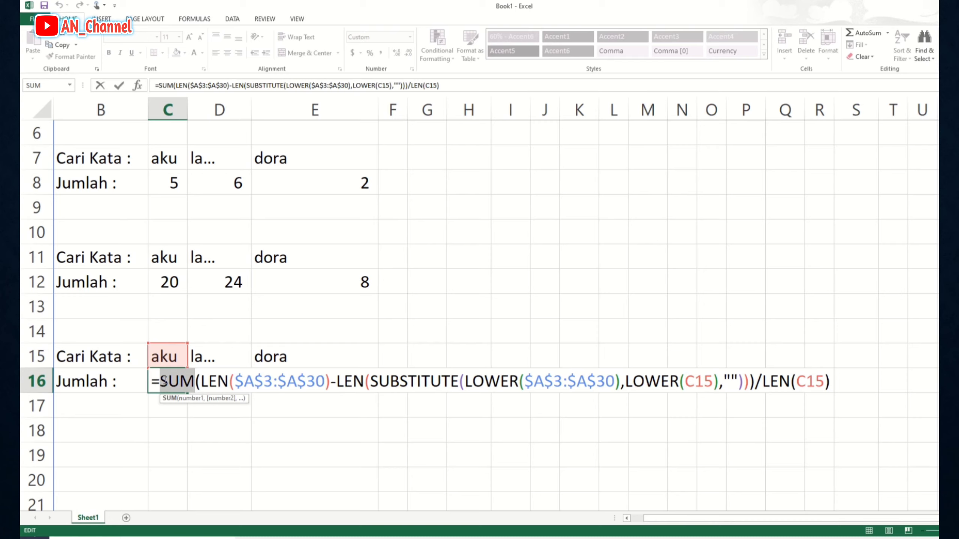
pyautogui.write('su')
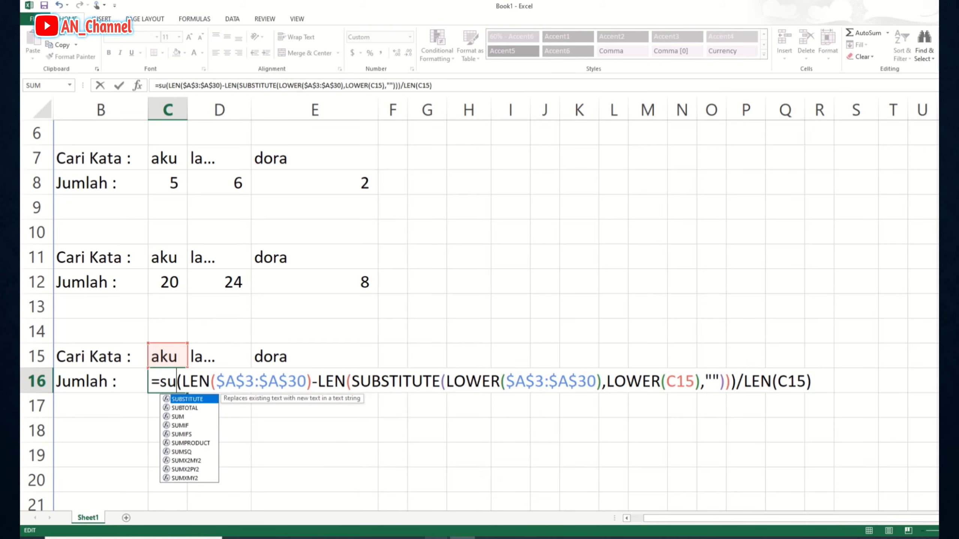
pyautogui.write('mp')
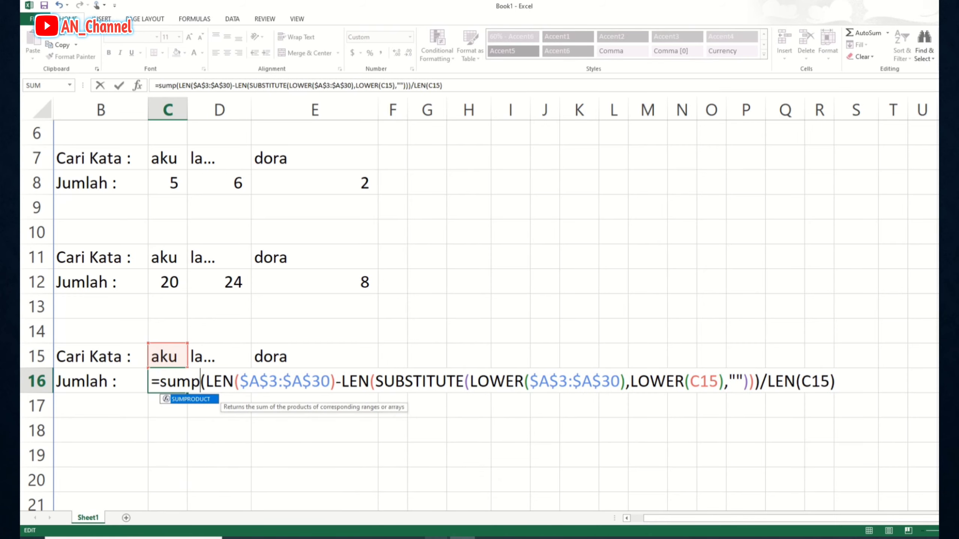
pyautogui.press('Tab')
pyautogui.press('Return')
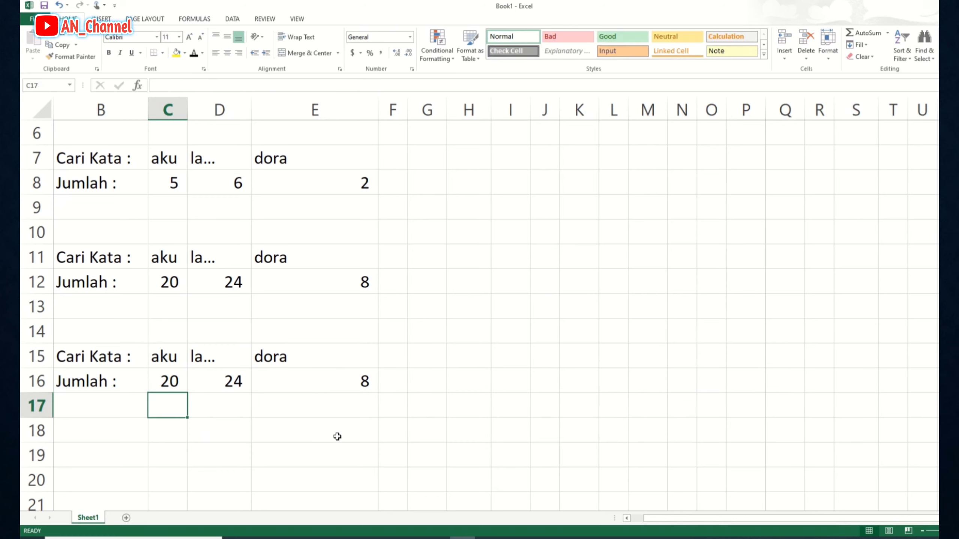
# Copy C16's SUMPRODUCT formula across C16:E16 to cover the words "la..." and "dora"
pyautogui.press('Up')
pyautogui.hotkey('ctrl', 'c')
pyautogui.hotkey('shift', 'Right')
pyautogui.hotkey('shift', 'Right')
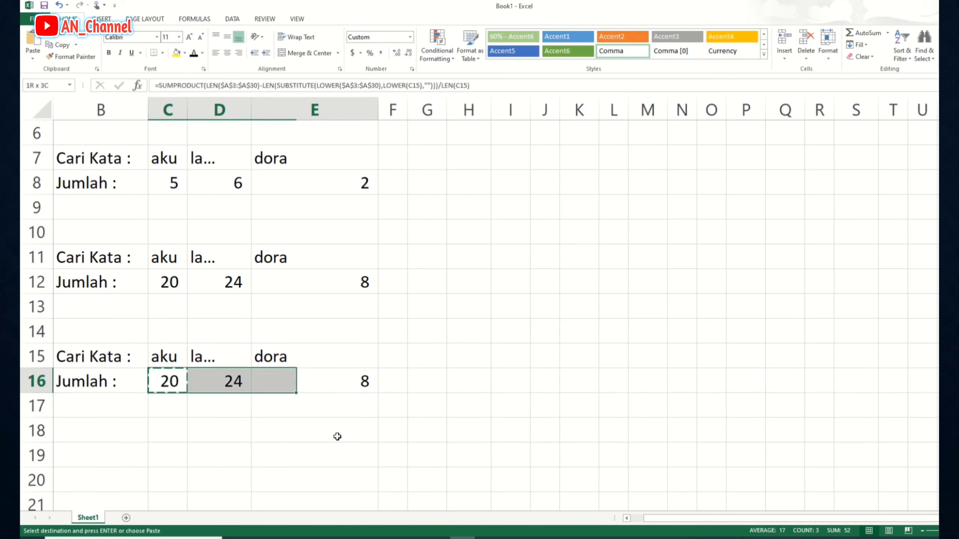
pyautogui.press('Return')
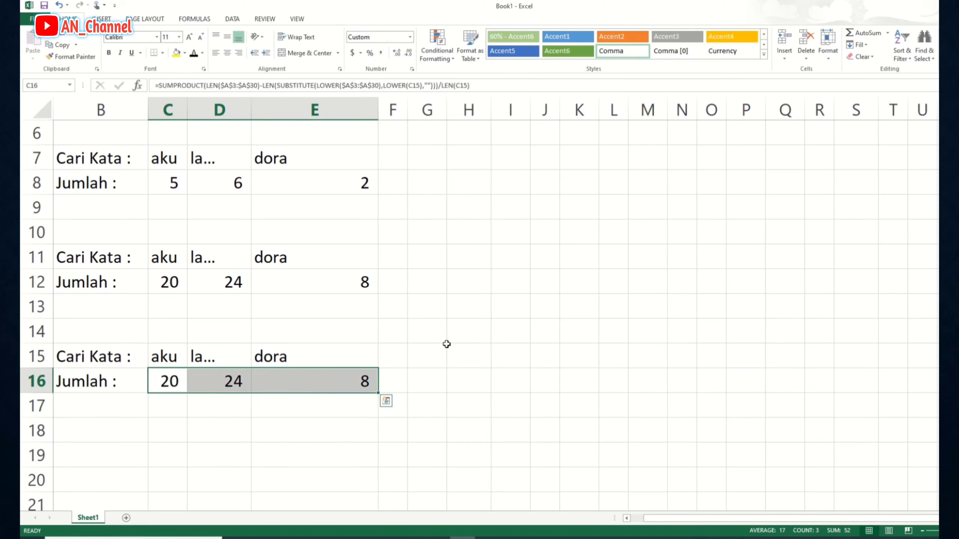
pyautogui.click(434, 353)
# Compare the SUMPRODUCT formula in C16 with the SUM array formula in C12, keeping C12 as an array formula
pyautogui.click(177, 381)
pyautogui.press('F2')
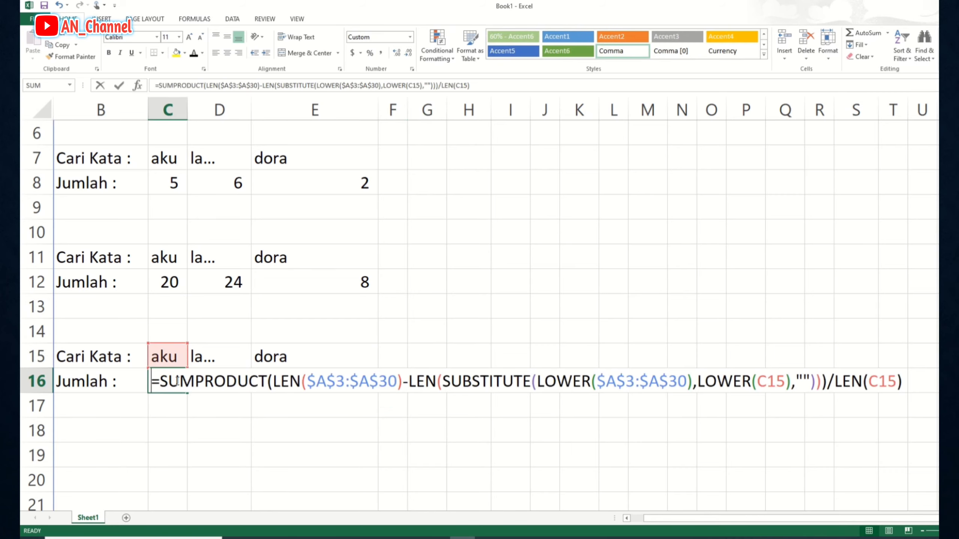
pyautogui.press('Escape')
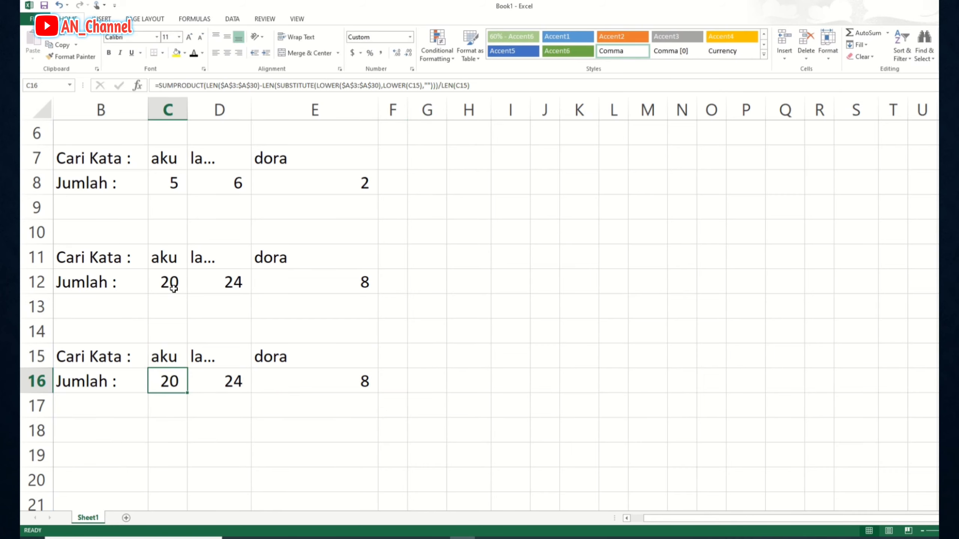
pyautogui.click(172, 283)
pyautogui.press('F2')
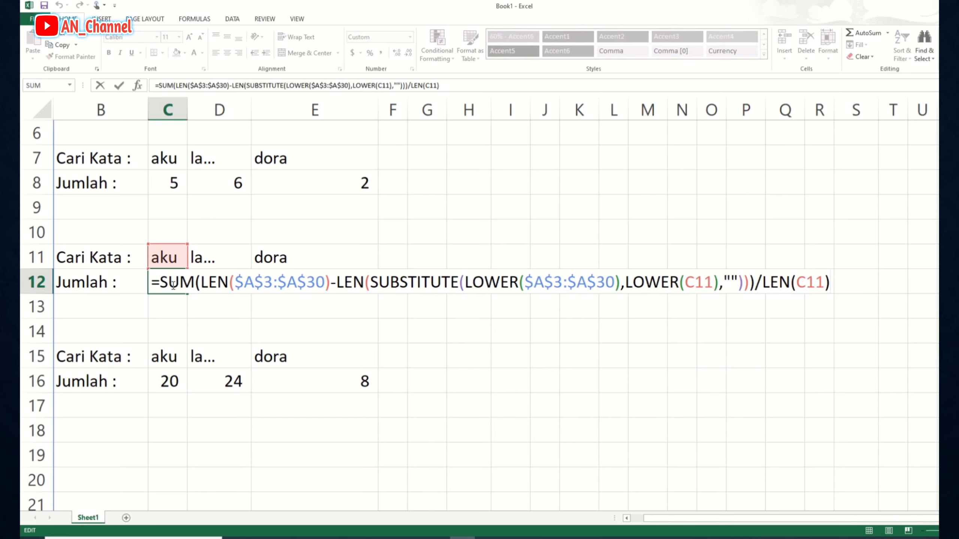
pyautogui.hotkey('ctrl', 'shift', 'Return')
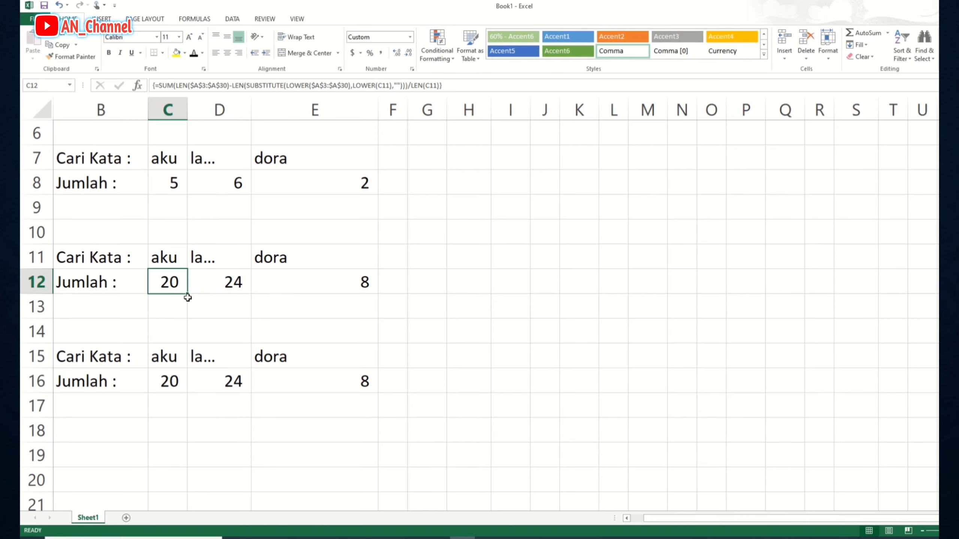
pyautogui.click(400, 397)
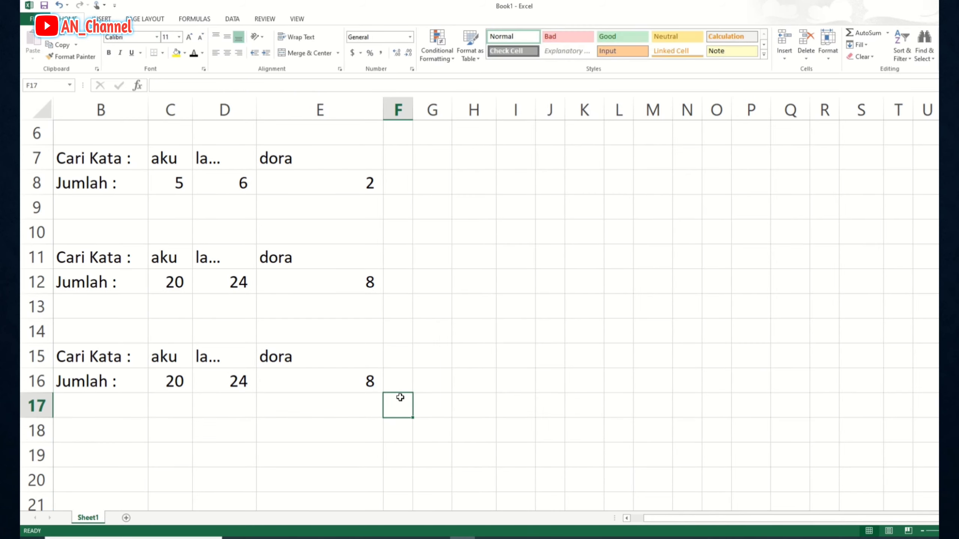
pyautogui.scroll(-5, 400, 397)
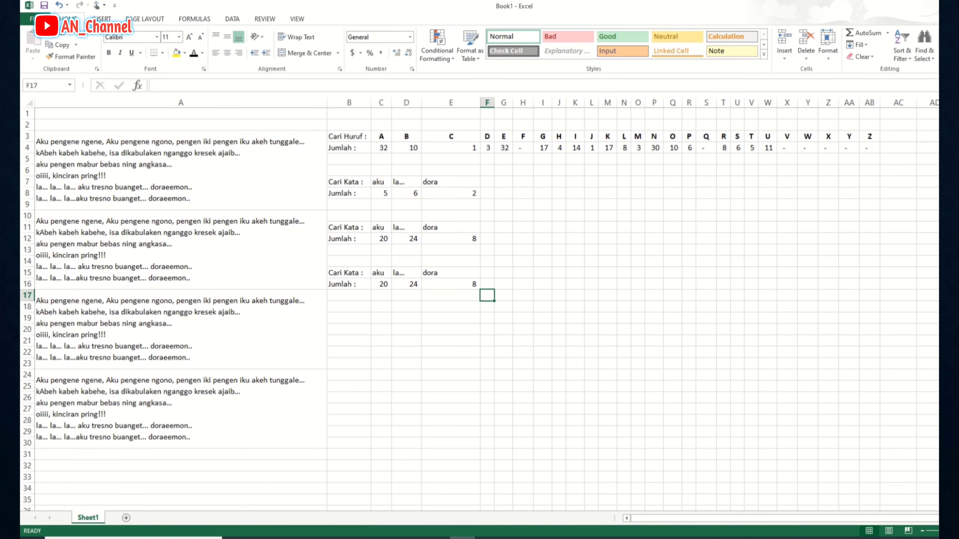
pyautogui.scroll(3, 400, 397)
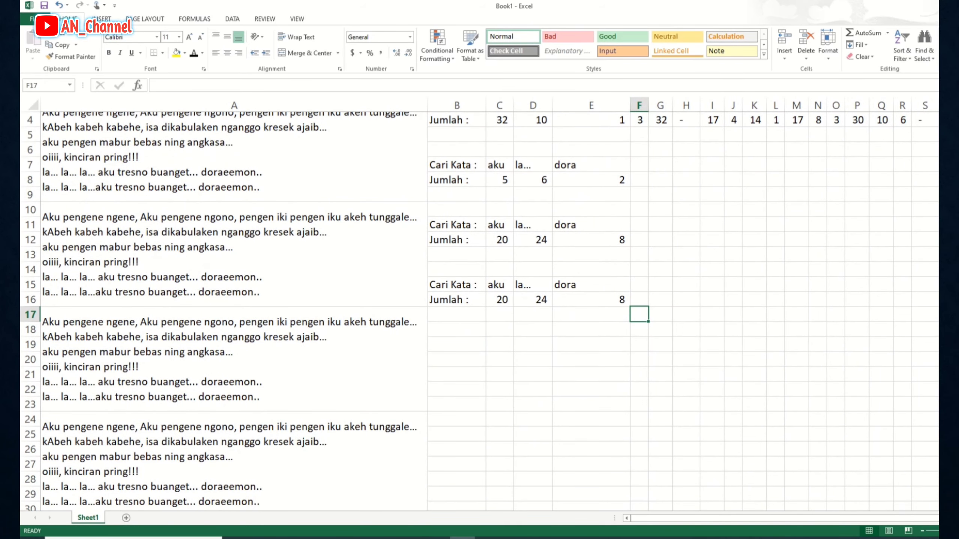
pyautogui.scroll(1, 479, 312)
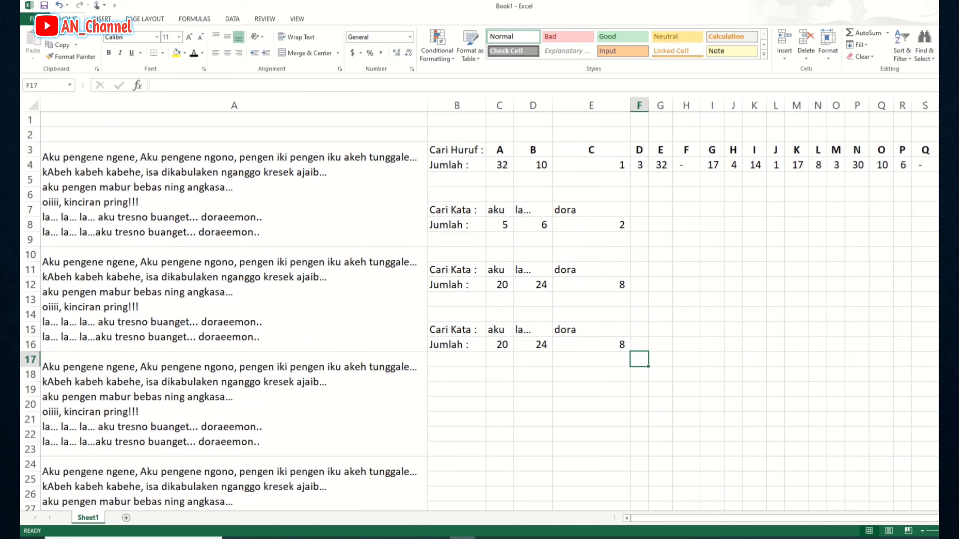
pyautogui.scroll(-3, 398, 398)
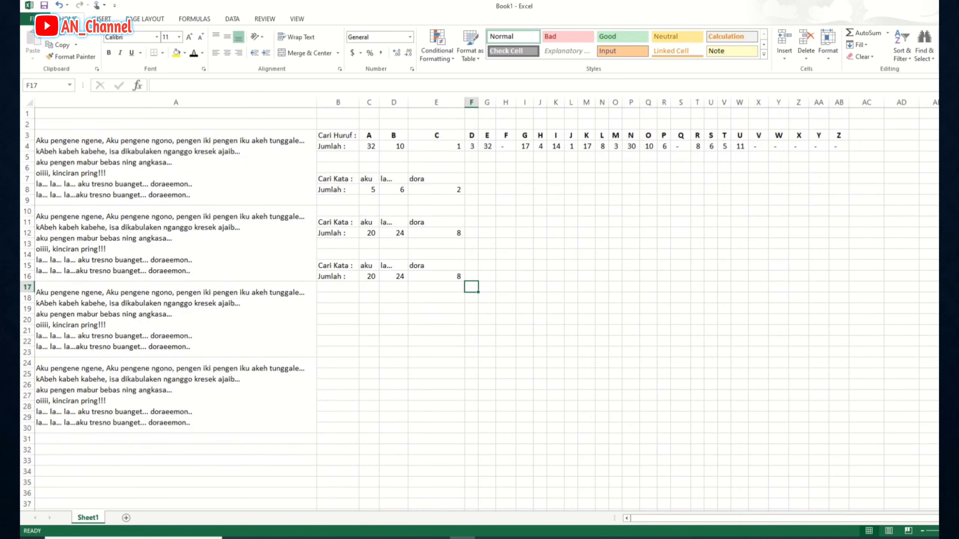
pyautogui.scroll(2, 400, 398)
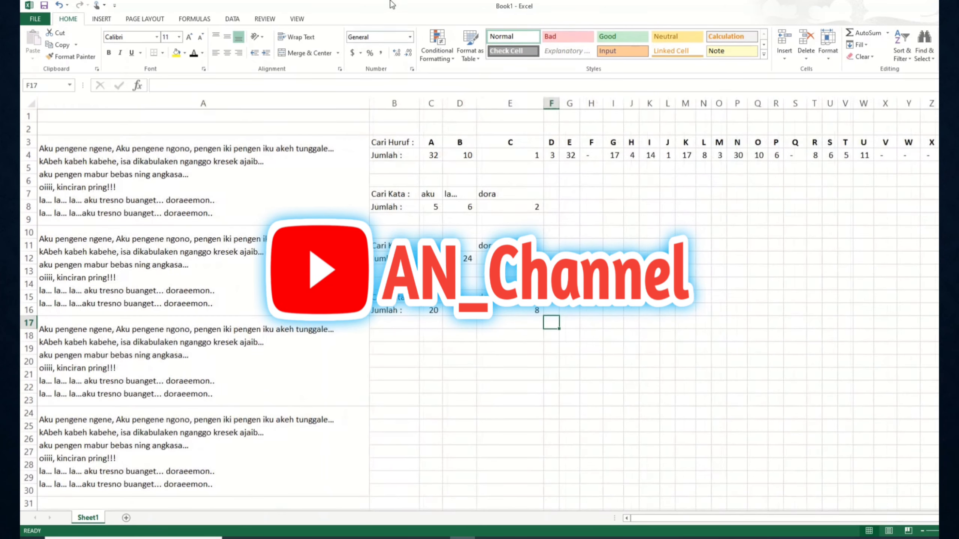